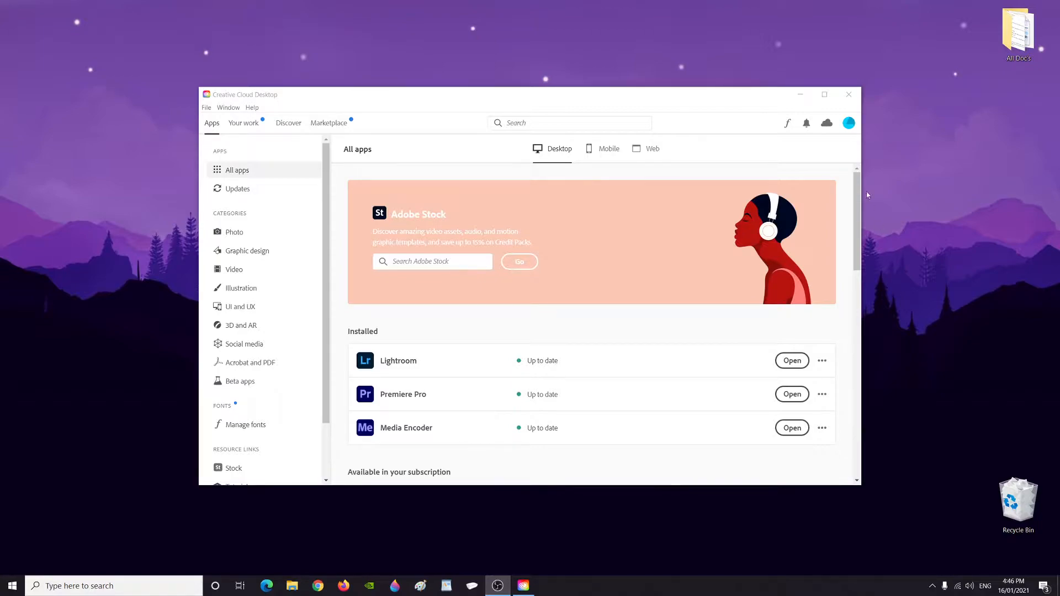
# Launch Premiere Pro from Creative Cloud and create a new project named "Nugget Old Mate".
pyautogui.click(793, 394)
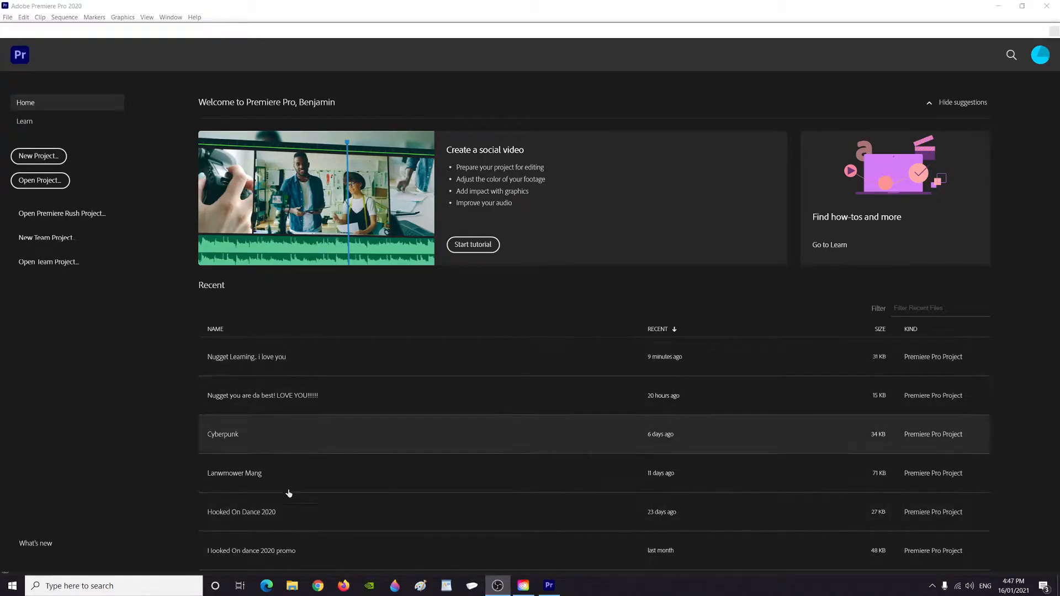
pyautogui.click(39, 157)
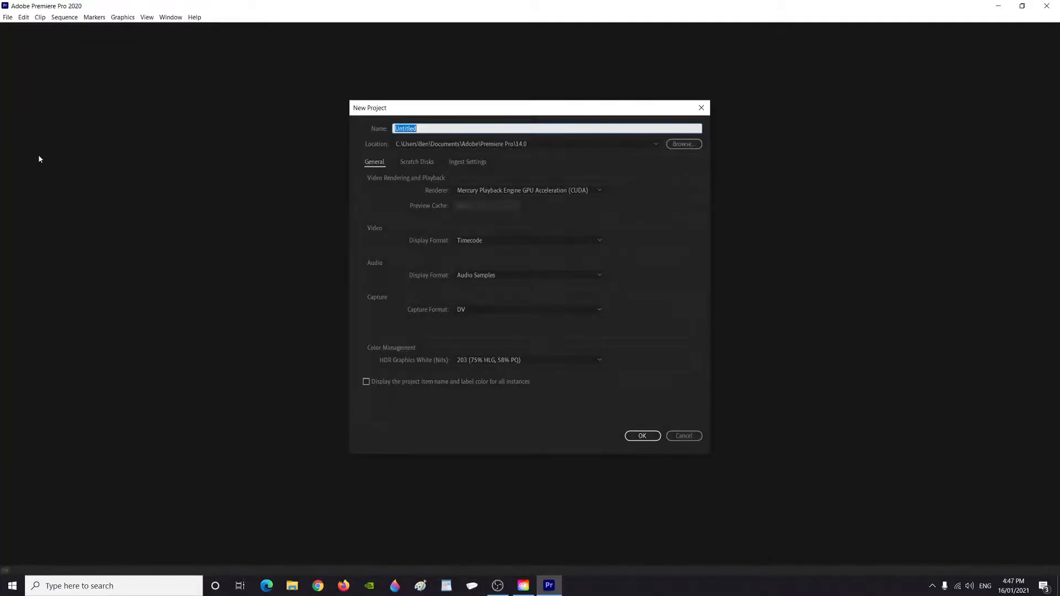
pyautogui.moveTo(427, 128); pyautogui.dragTo(390, 132)
pyautogui.write('Nugget Old Mate')
pyautogui.click(641, 436)
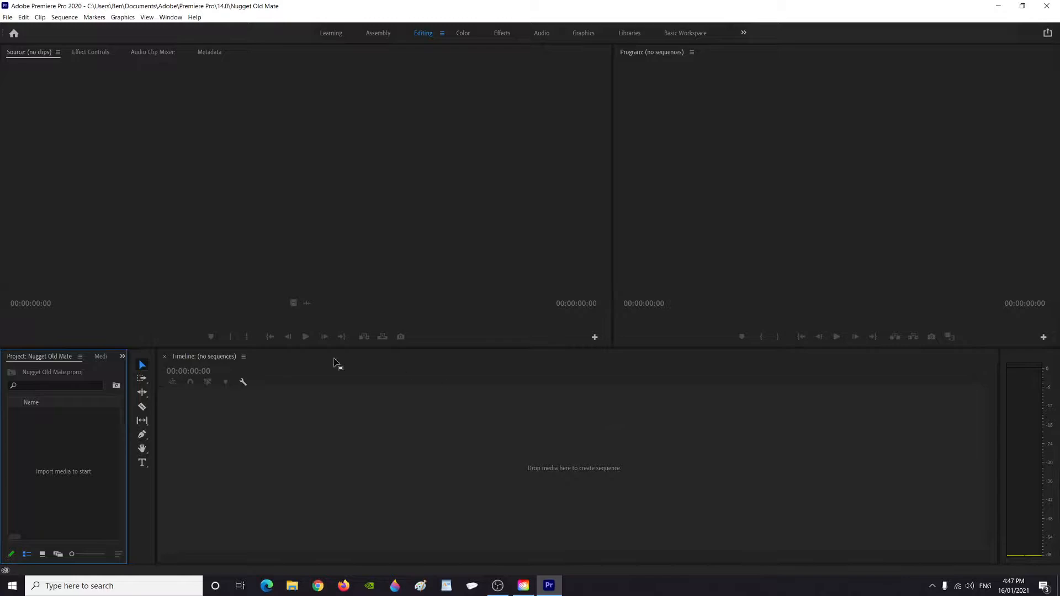
# Switch to the Basic Workspace layout and dock the Project panel beside the Source monitor in the upper row.
pyautogui.click(331, 34)
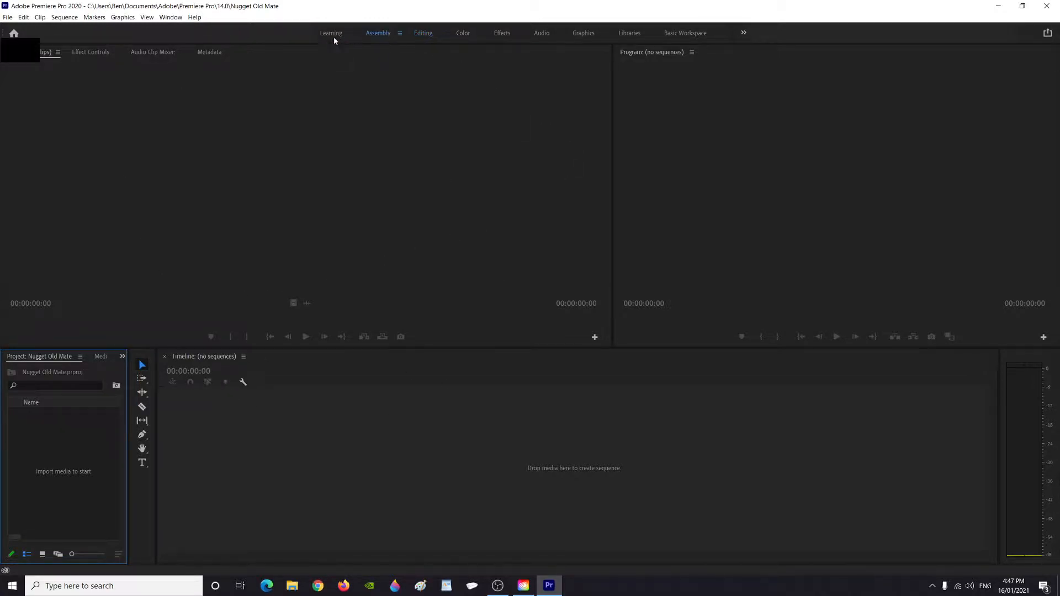
pyautogui.click(692, 34)
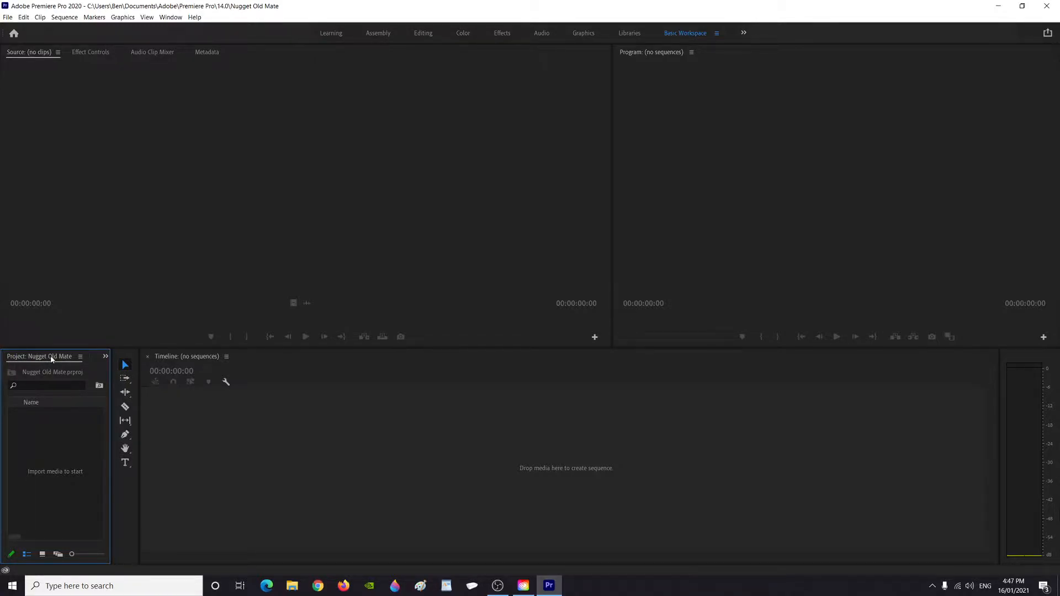
pyautogui.moveTo(51, 359); pyautogui.dragTo(17, 202)
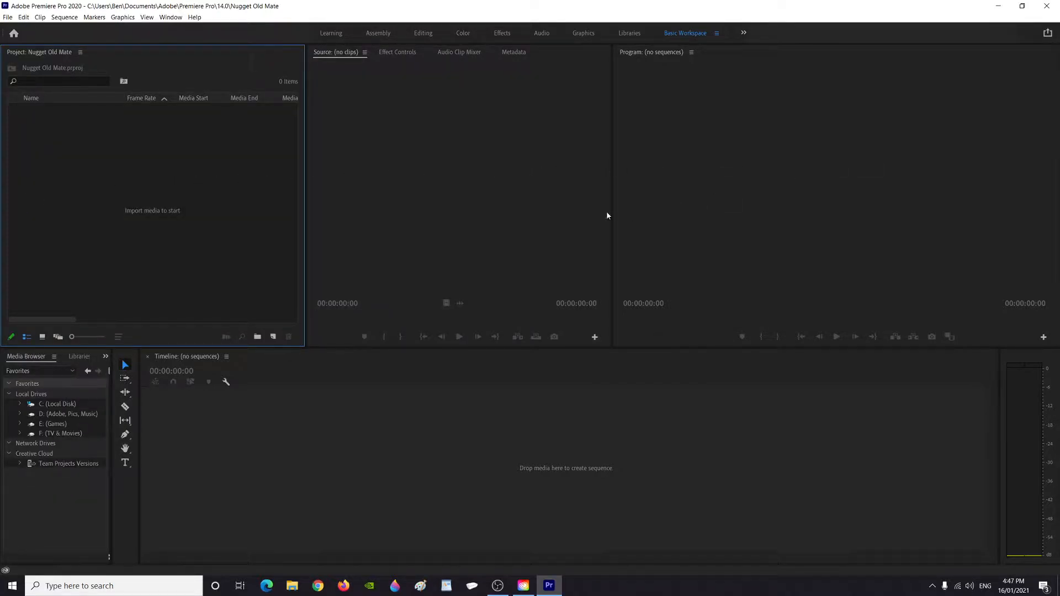
# Narrow the Project, Media Browser and tools panels and widen the Source monitor, leaving more room for the timeline.
pyautogui.moveTo(305, 227); pyautogui.dragTo(223, 246)
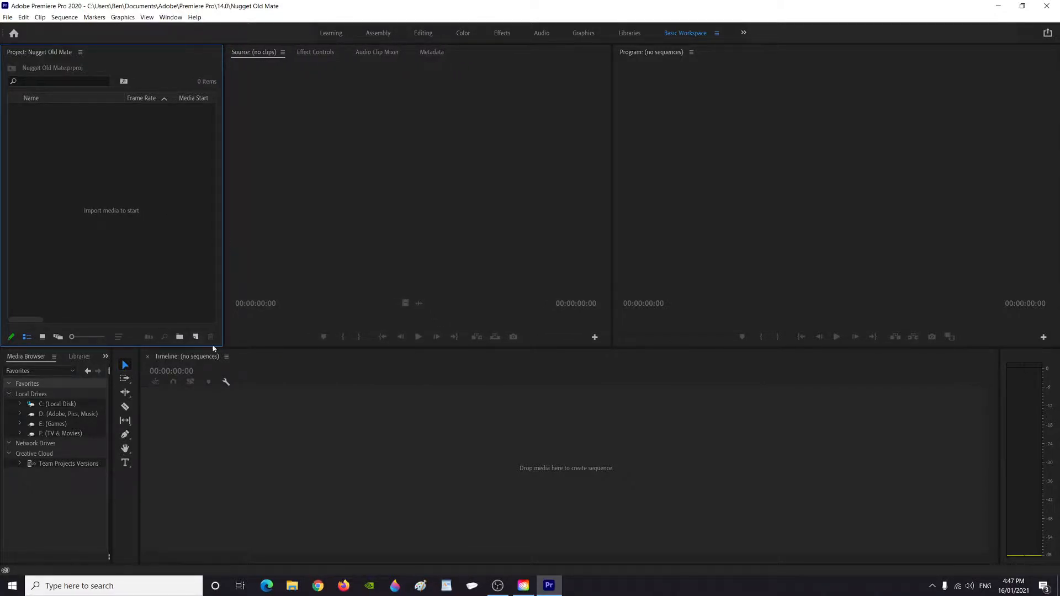
pyautogui.moveTo(612, 192); pyautogui.dragTo(631, 195)
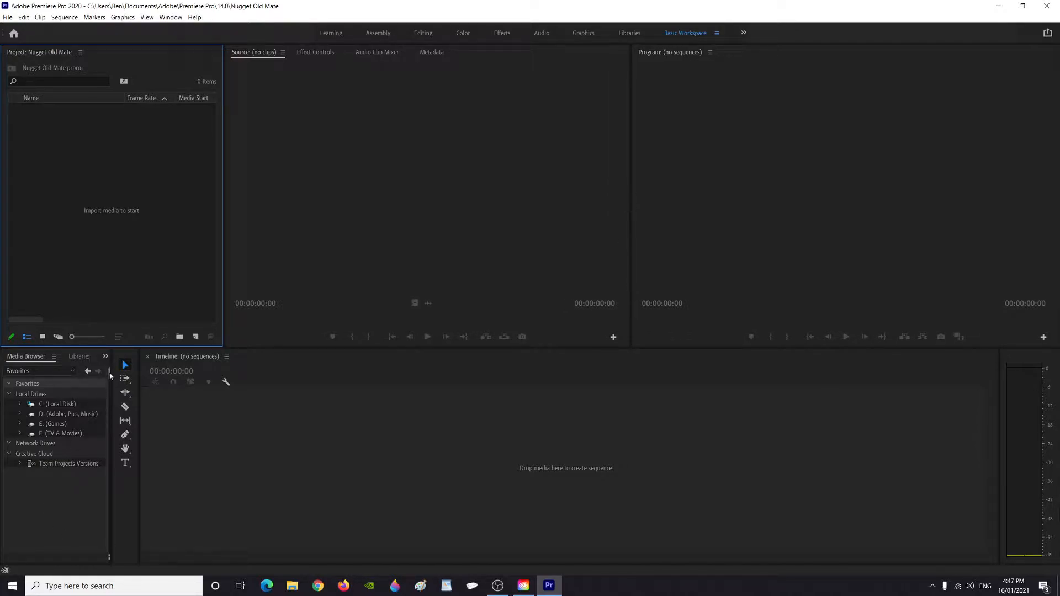
pyautogui.moveTo(112, 389); pyautogui.dragTo(60, 397)
pyautogui.moveTo(139, 436); pyautogui.dragTo(89, 436)
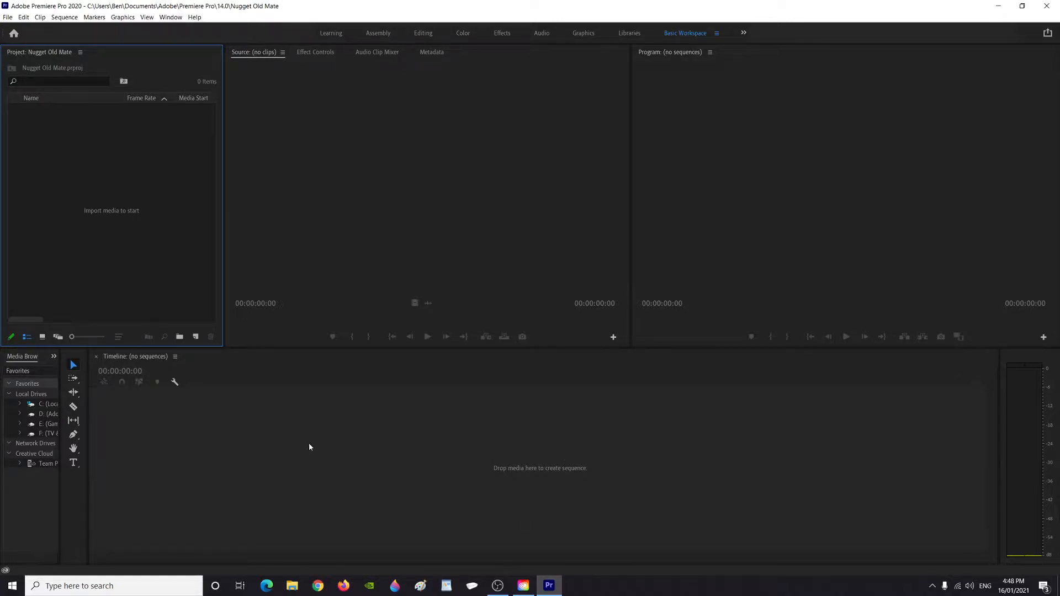
# Create two bins in the project named "Video" and "Music".
pyautogui.click(180, 336)
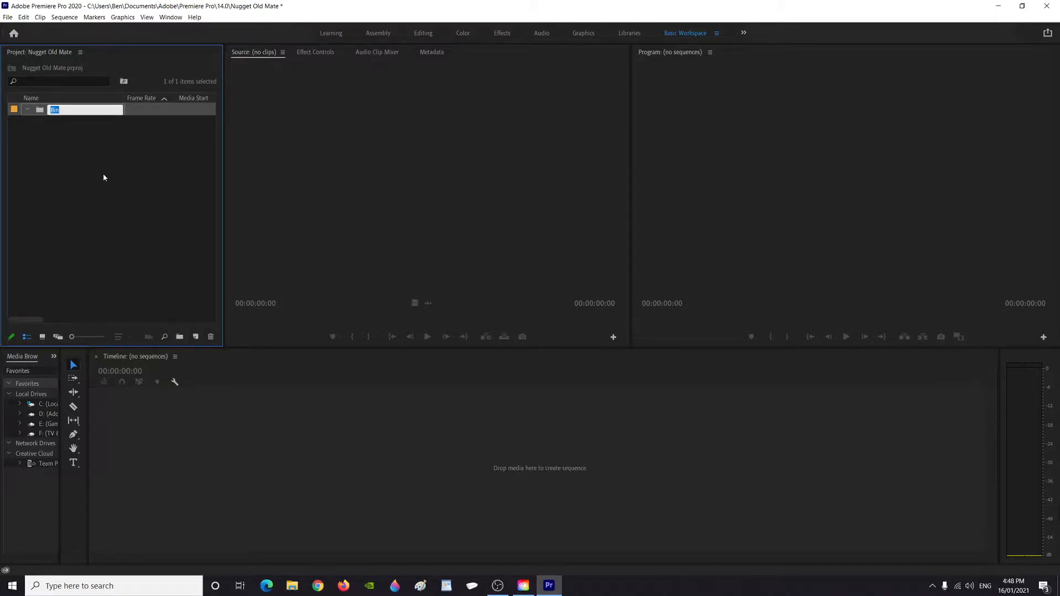
pyautogui.write('Video')
pyautogui.press('Return')
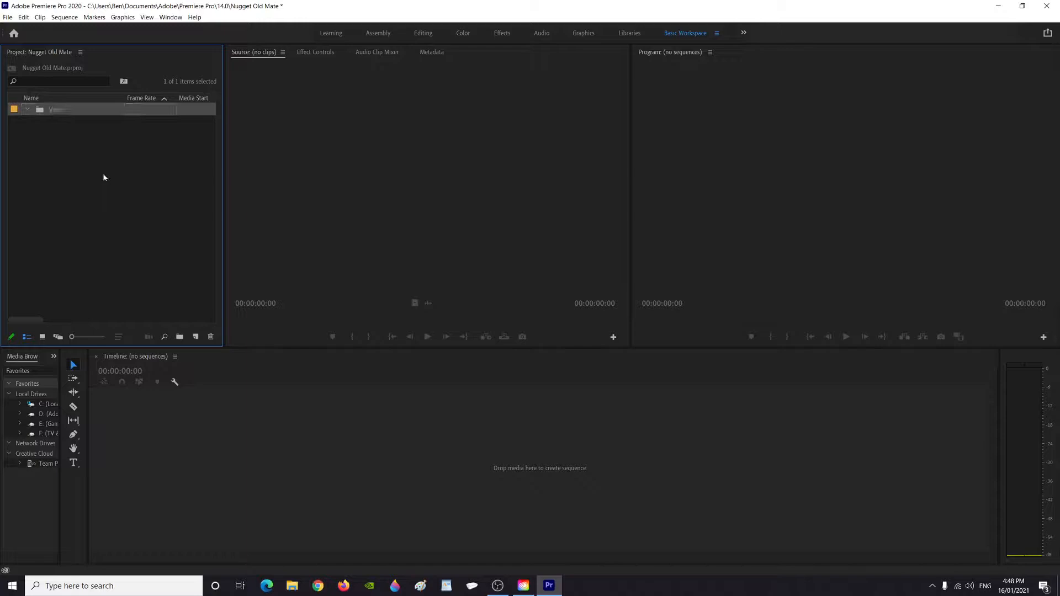
pyautogui.click(99, 204)
pyautogui.click(179, 337)
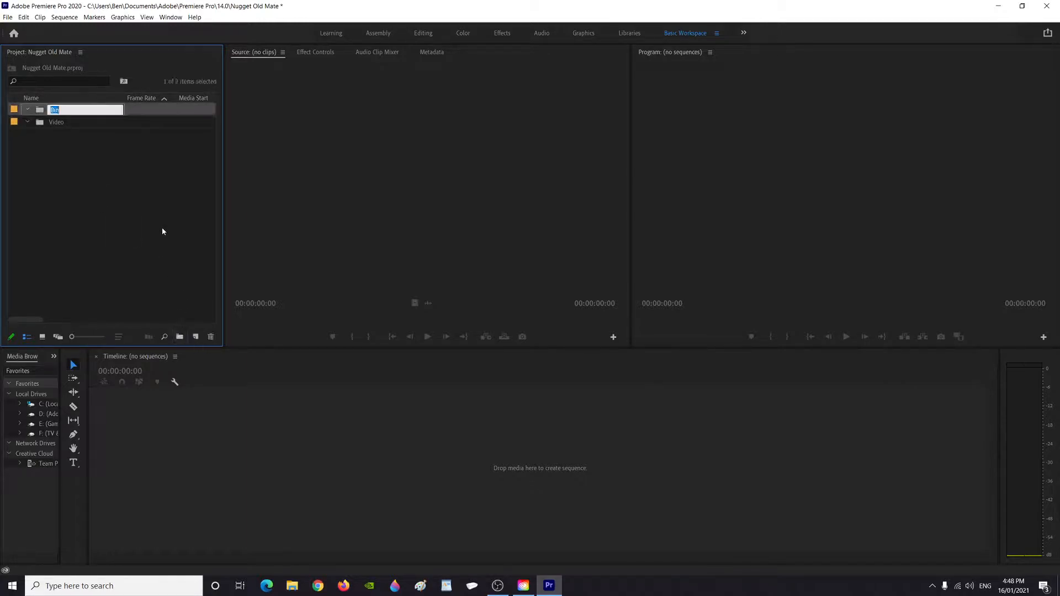
pyautogui.write('Music')
pyautogui.press('Return')
pyautogui.click(161, 228)
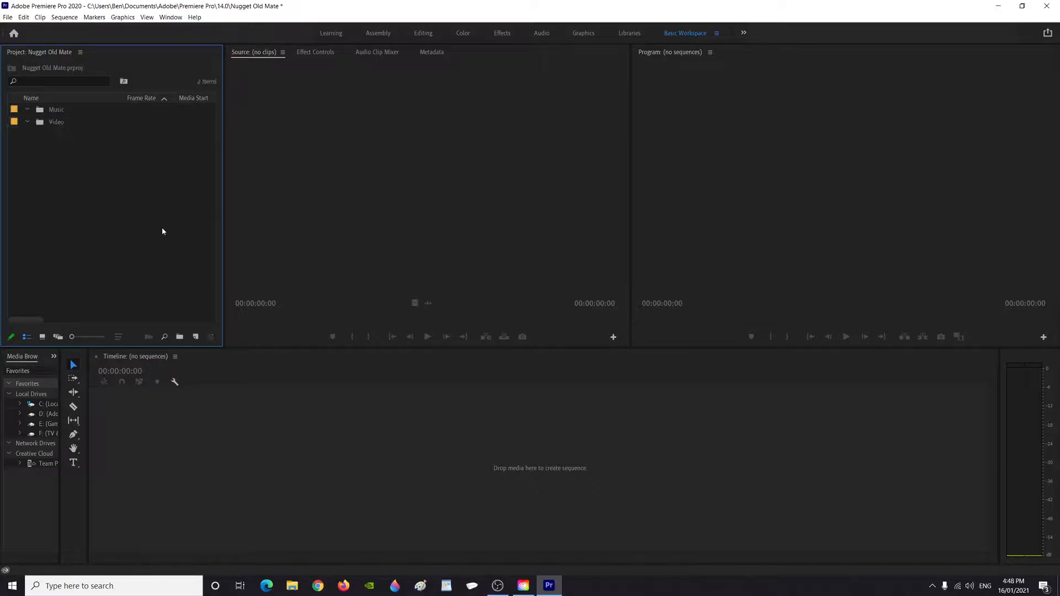
# Add two more bins to the project named "Images" and "Audio".
pyautogui.click(179, 337)
pyautogui.write('Imag')
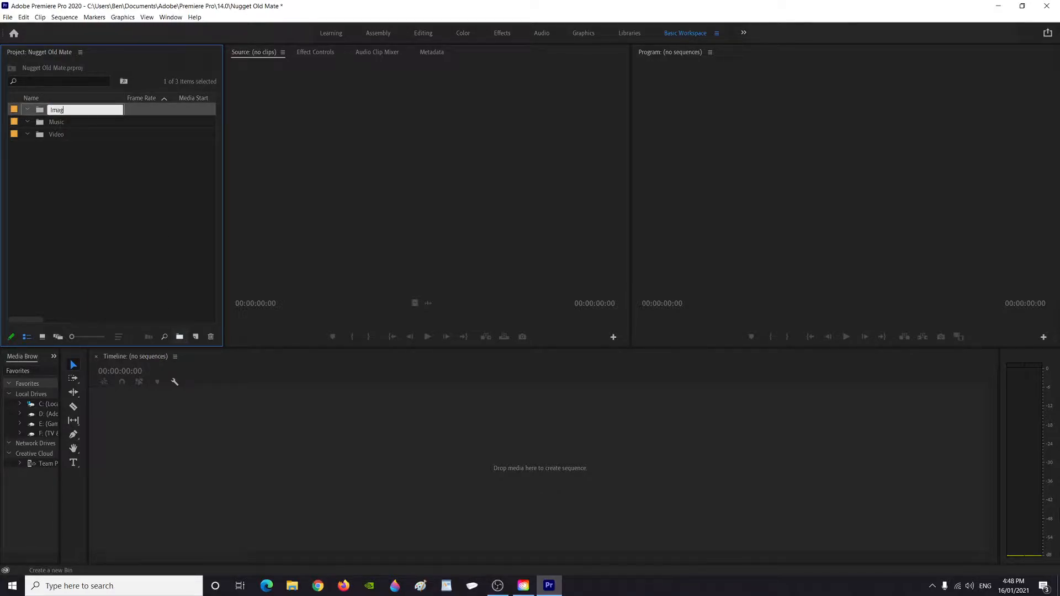
pyautogui.write('es')
pyautogui.press('Return')
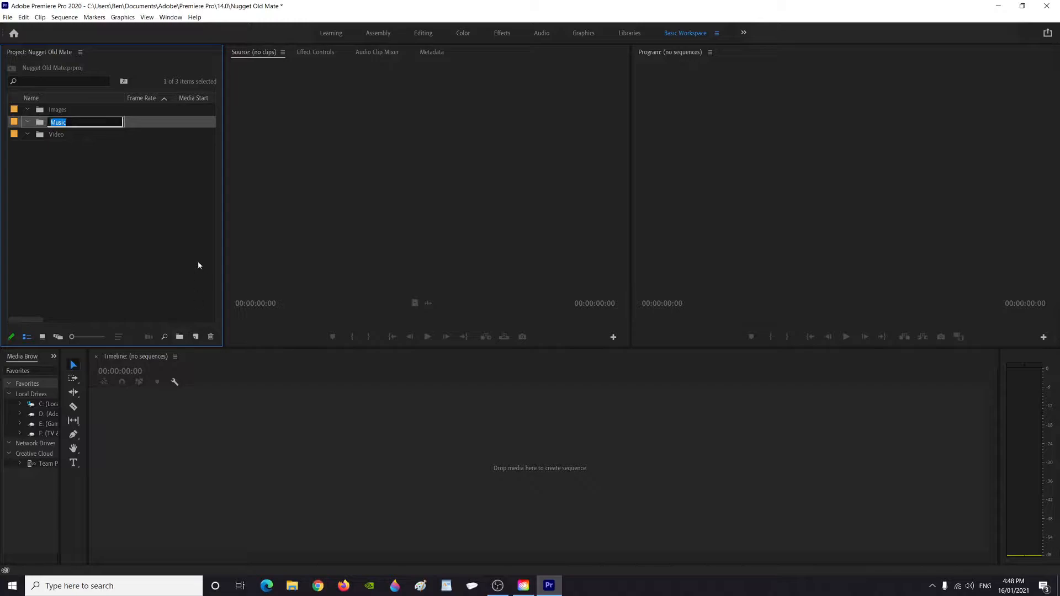
pyautogui.click(198, 265)
pyautogui.click(180, 337)
pyautogui.write('Audio')
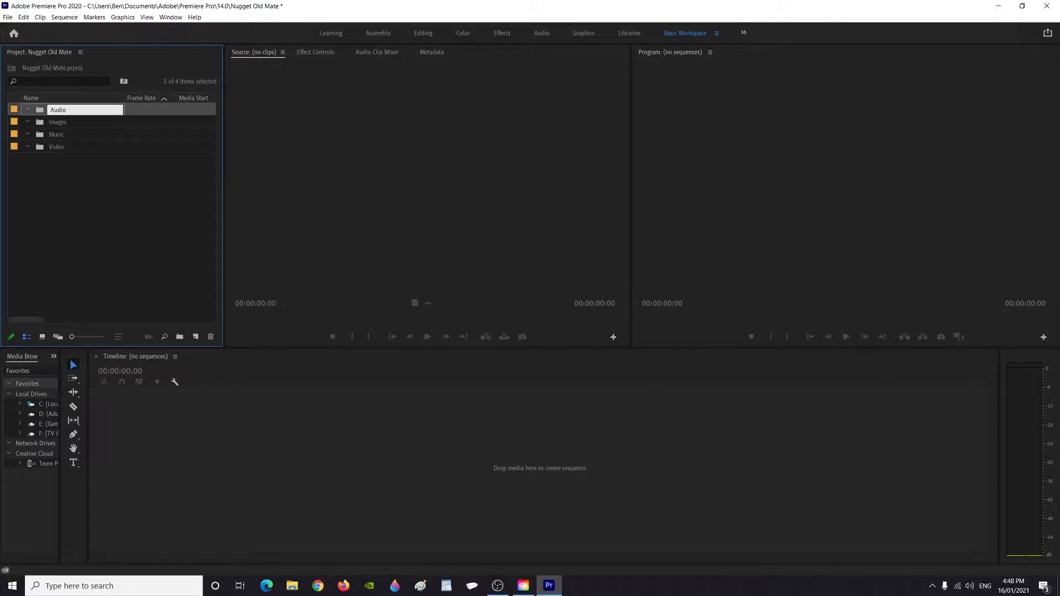
pyautogui.click(164, 264)
# Start a media import into the Video bin and browse to Recordings and Adobe > RAW Game Recordings > PLAYERUNKNOWN'S BATTLEGROUNDS.
pyautogui.click(56, 147)
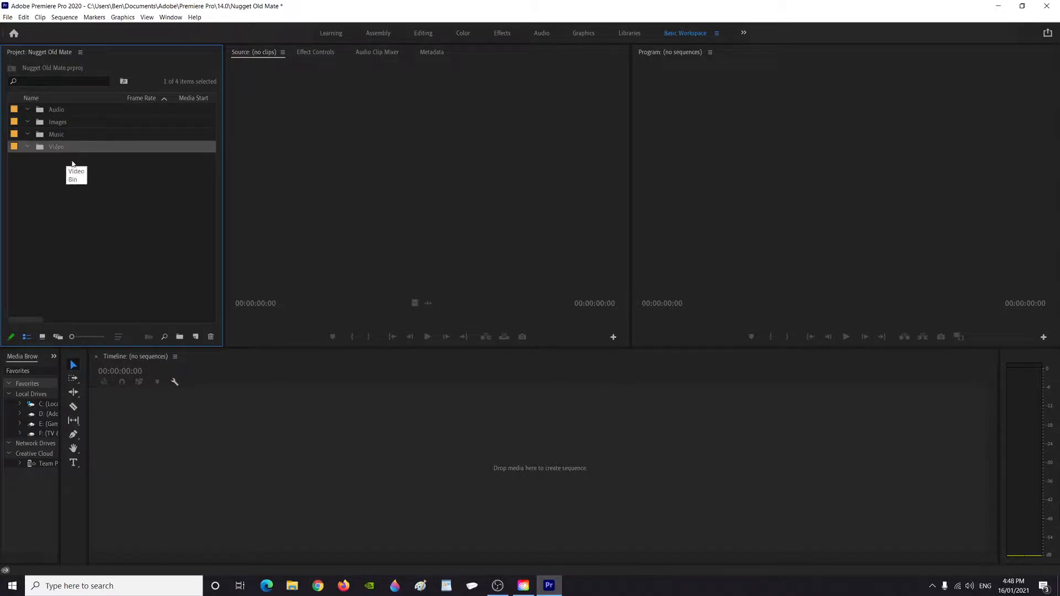
pyautogui.click(7, 17)
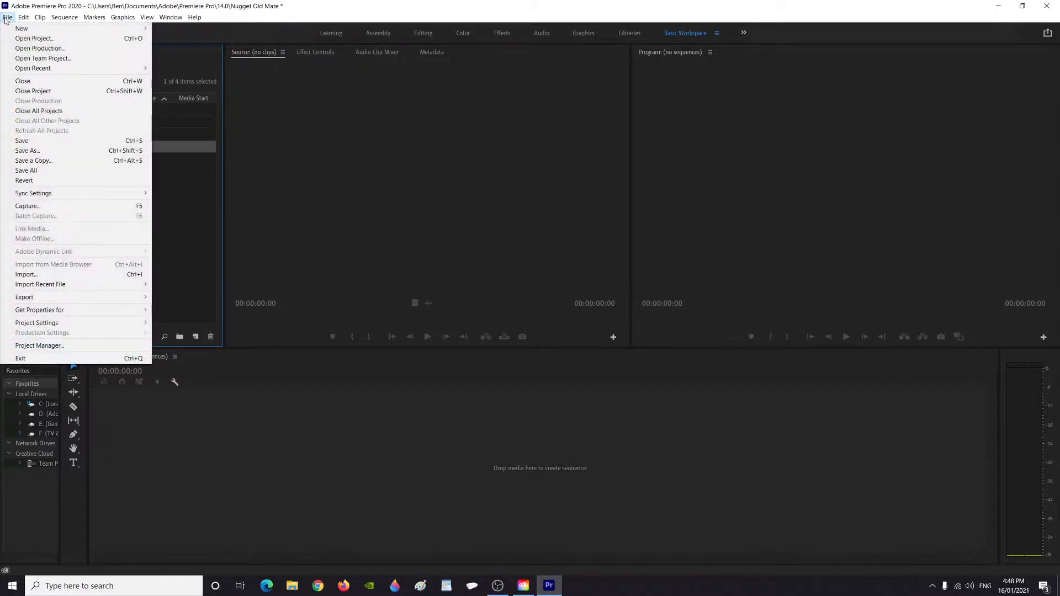
pyautogui.click(33, 276)
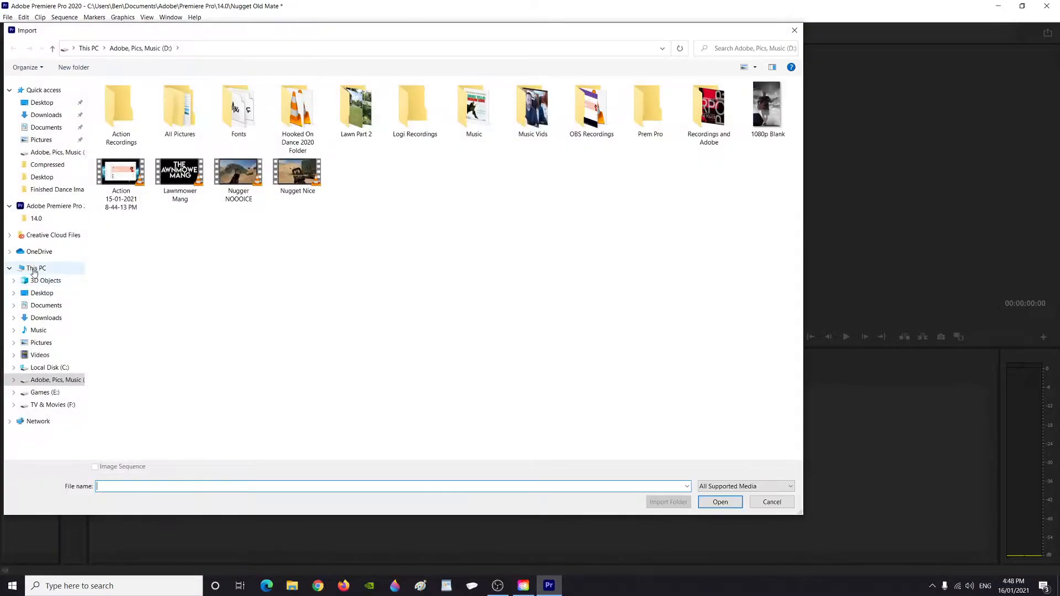
pyautogui.doubleClick(707, 113)
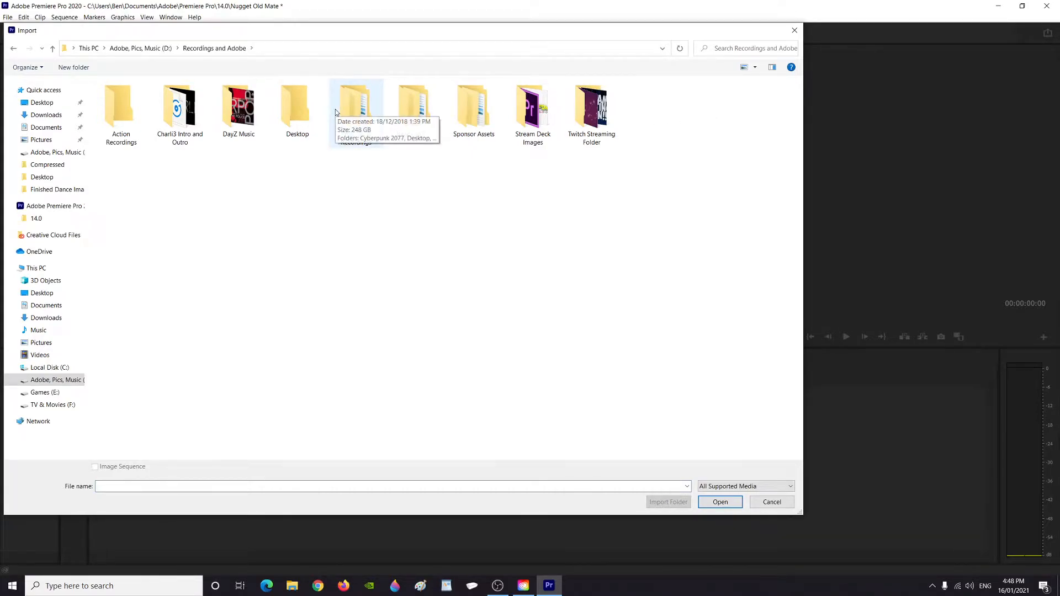
pyautogui.doubleClick(363, 108)
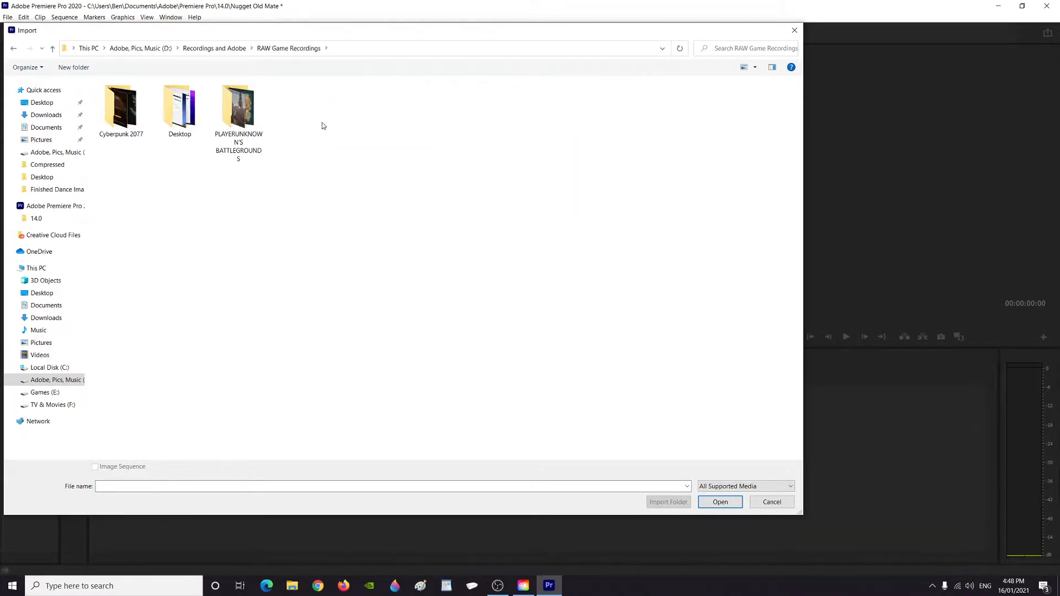
pyautogui.doubleClick(239, 113)
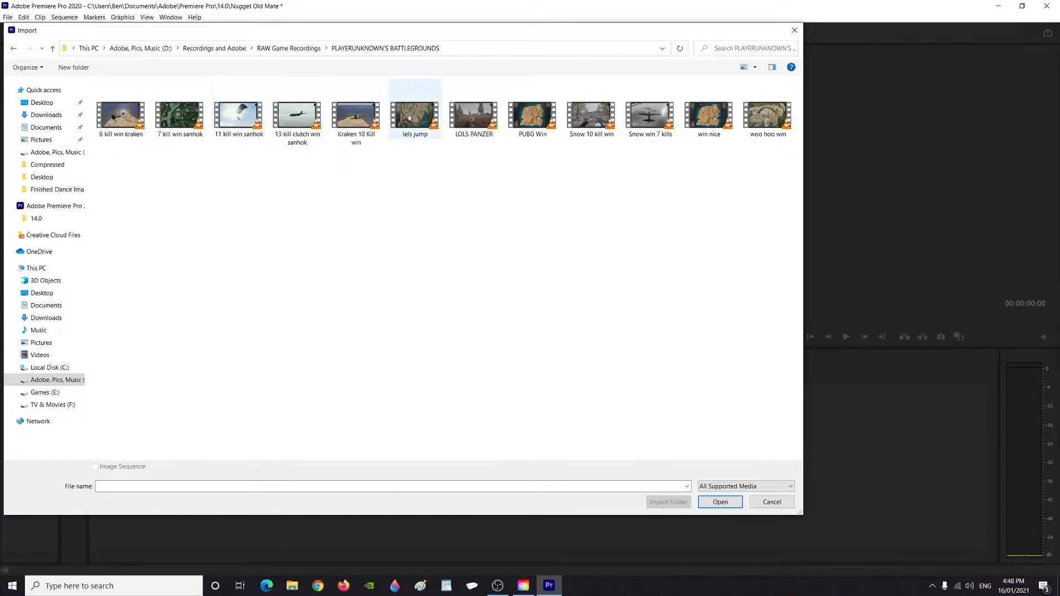
pyautogui.click(530, 122)
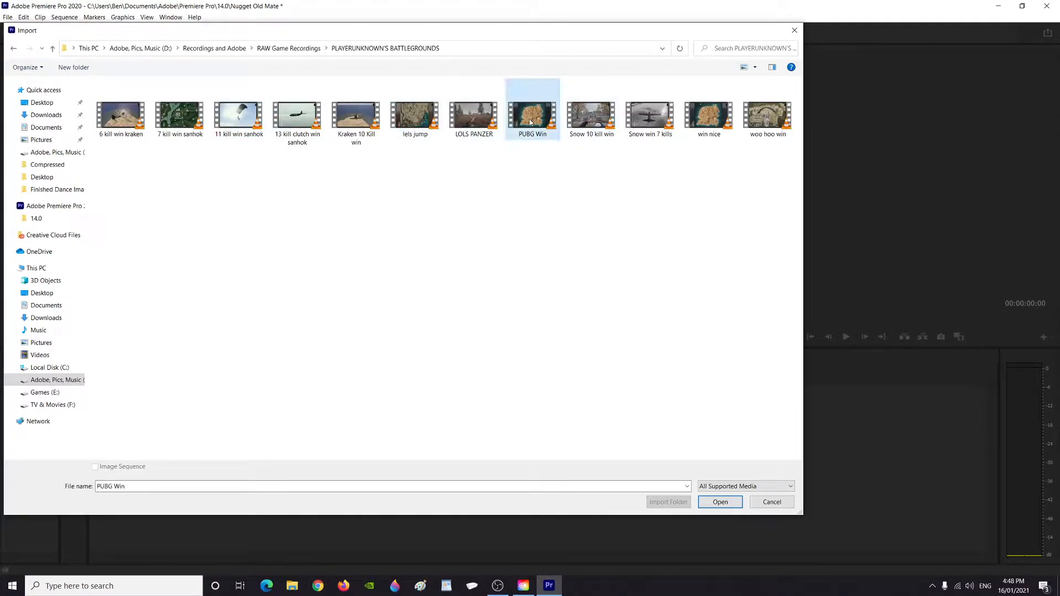
pyautogui.keyDown('ctrl'); pyautogui.click(474, 119); pyautogui.keyUp('ctrl')
pyautogui.keyDown('ctrl'); pyautogui.click(593, 128); pyautogui.keyUp('ctrl')
pyautogui.keyDown('ctrl'); pyautogui.click(650, 124); pyautogui.keyUp('ctrl')
pyautogui.keyDown('ctrl'); pyautogui.click(709, 127); pyautogui.keyUp('ctrl')
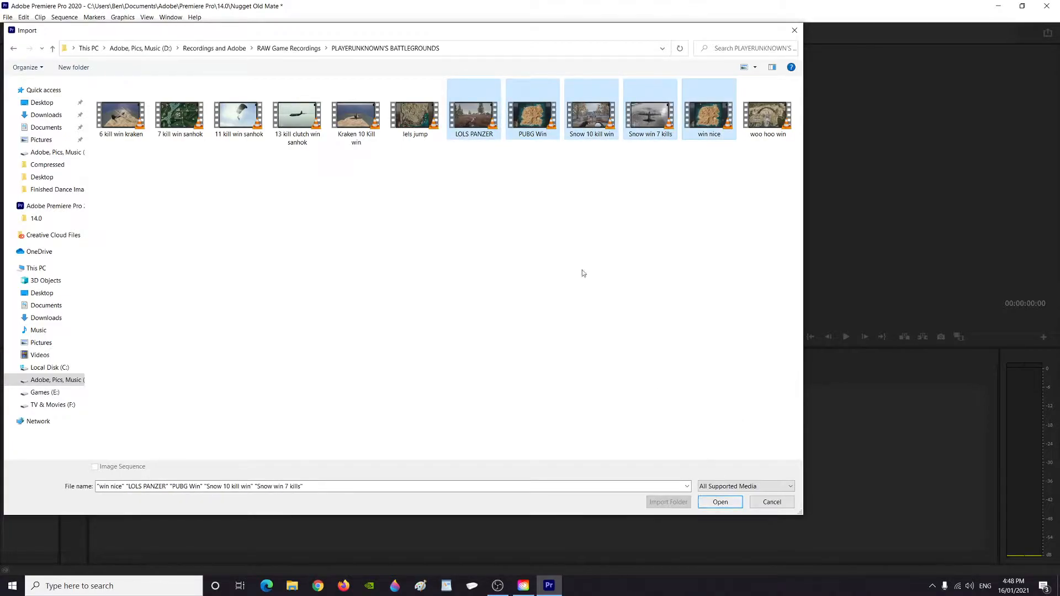
# Import only the PUBG Win clip into the Video bin, then collapse and re-expand the bin.
pyautogui.click(523, 122)
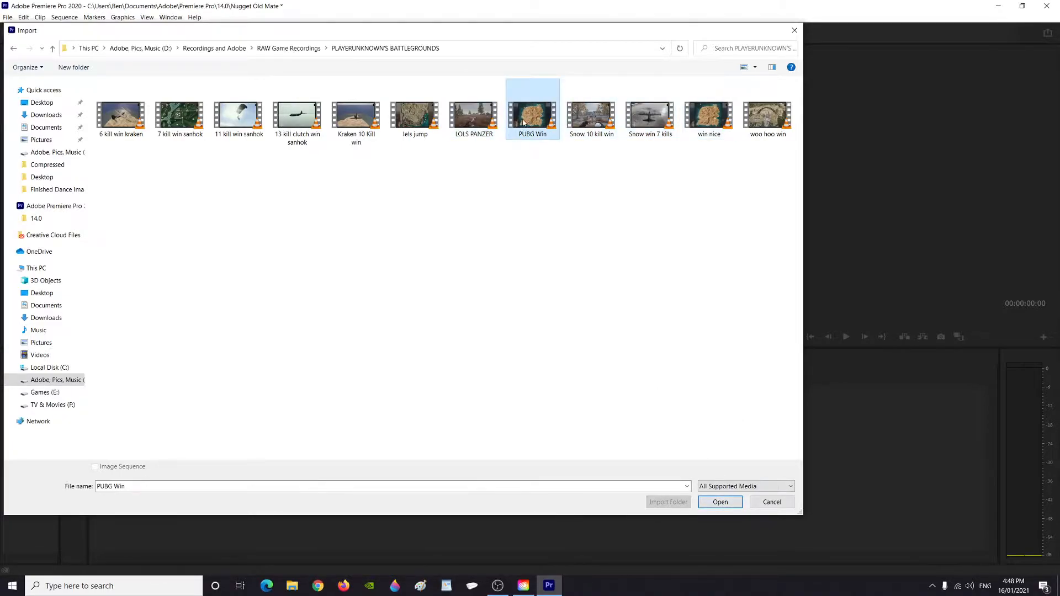
pyautogui.click(717, 503)
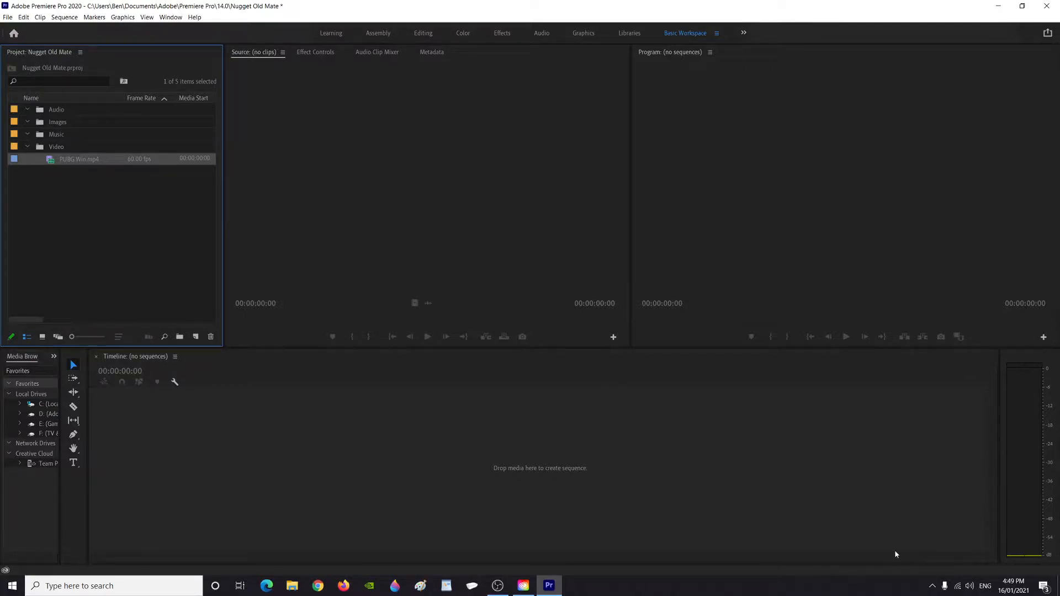
pyautogui.click(126, 197)
pyautogui.click(28, 146)
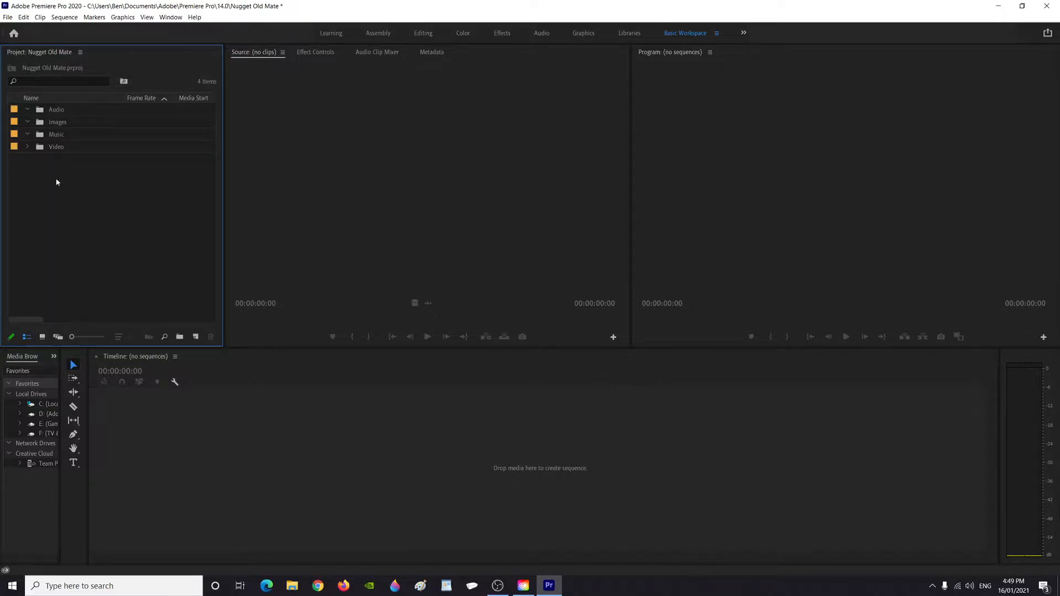
pyautogui.click(27, 147)
# Create a new sequence from the PUBG Win.mp4 clip.
pyautogui.click(63, 161)
pyautogui.rightClick(62, 161)
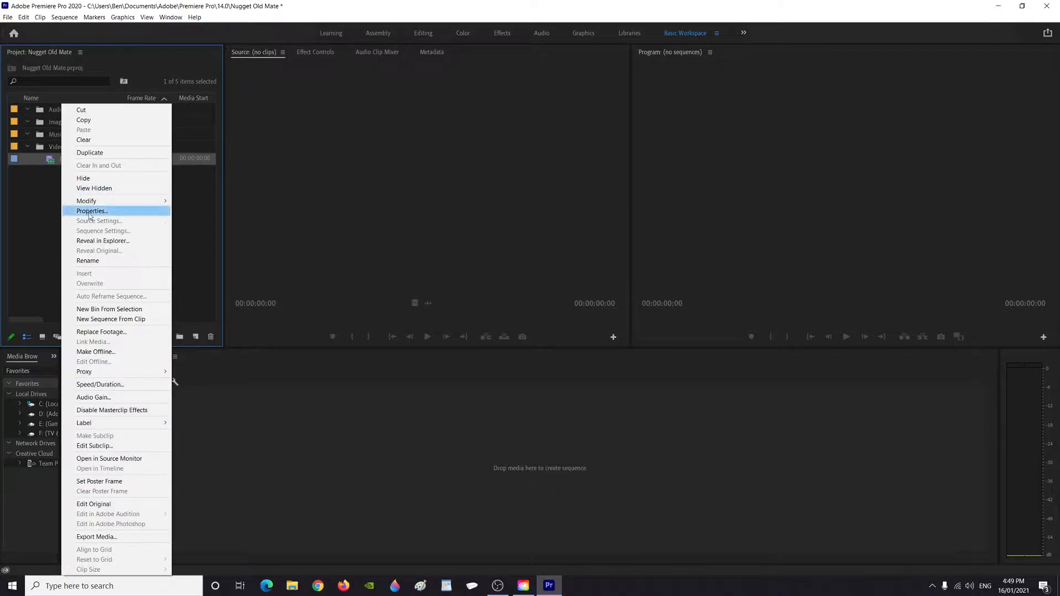
pyautogui.click(110, 320)
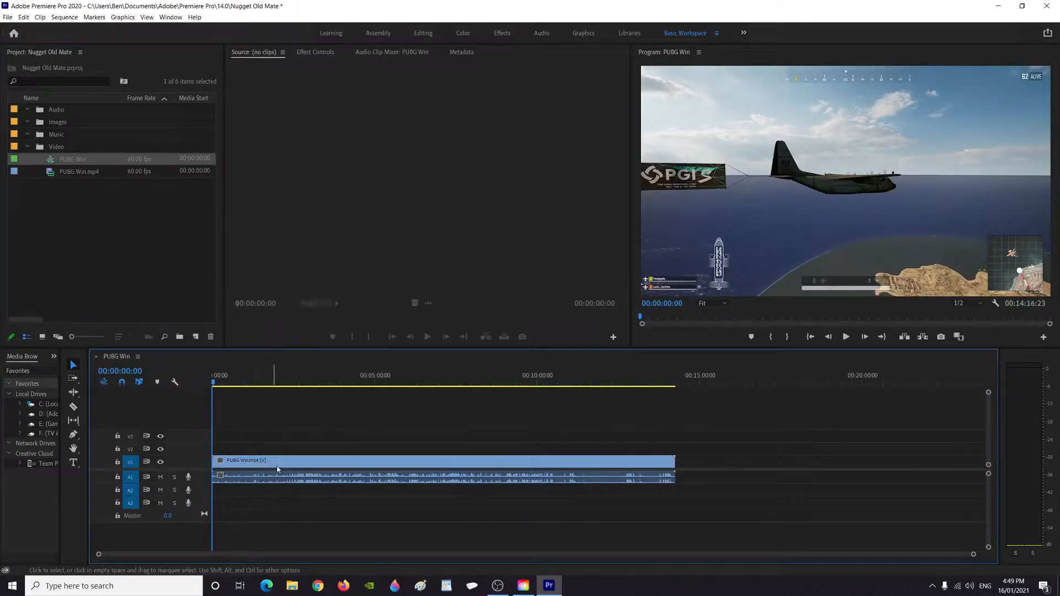
# Scrub the sequence to about 00:07:47 and play short stretches of the footage from there.
pyautogui.moveTo(214, 382); pyautogui.dragTo(465, 393)
pyautogui.press('space')
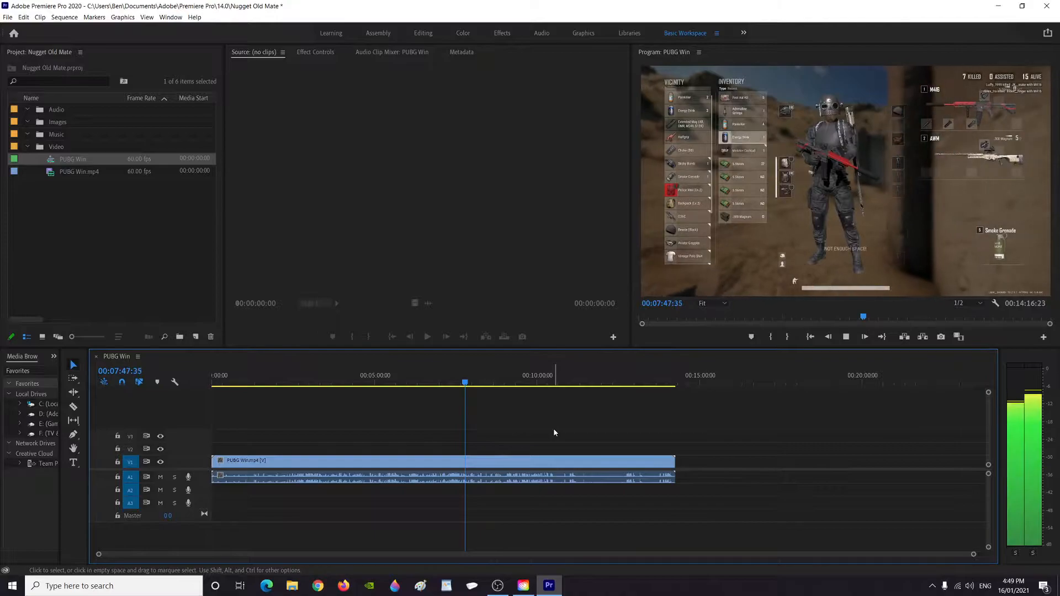
pyautogui.press('space')
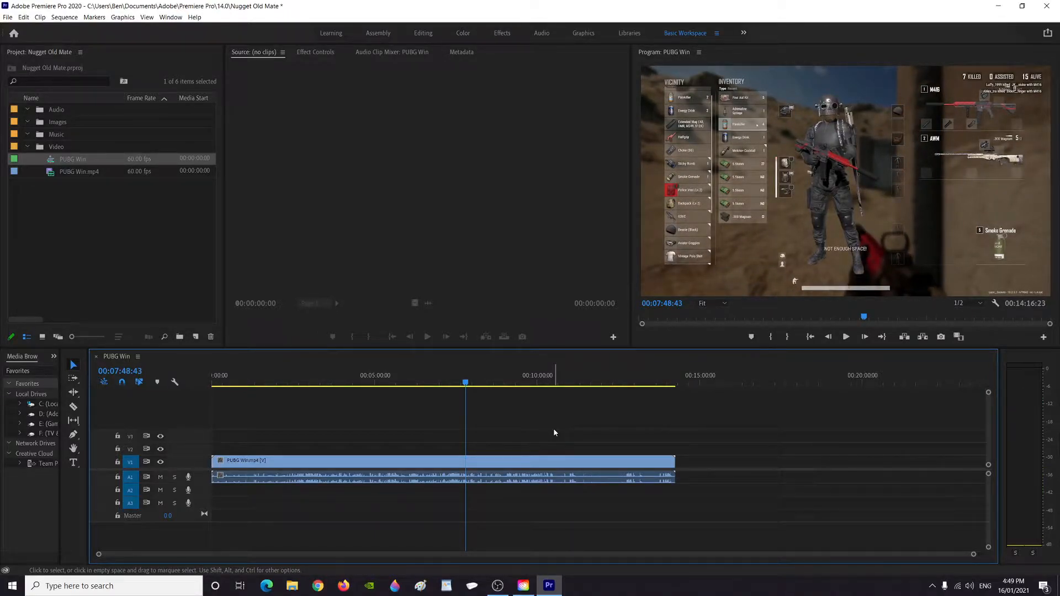
pyautogui.press('space')
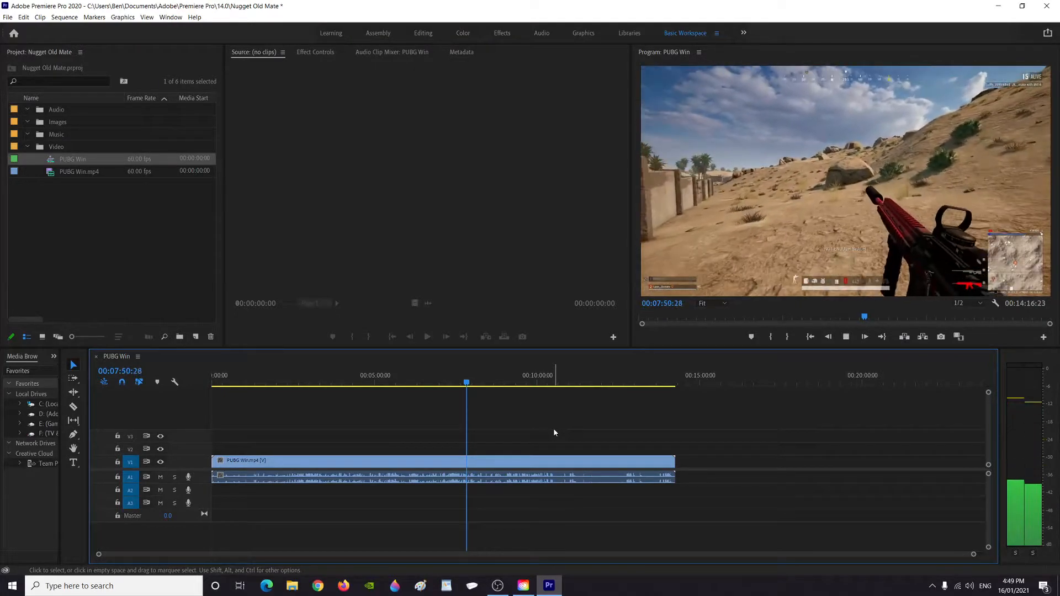
pyautogui.press('space')
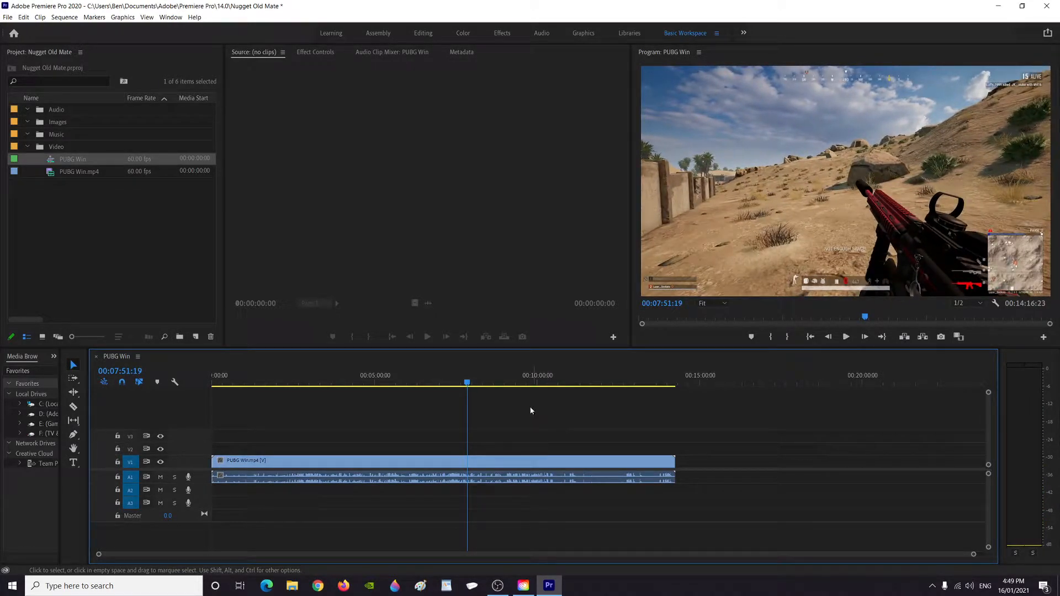
# Return the playhead to the sequence start, then scrub forward through the footage to about 00:04:12.
pyautogui.moveTo(468, 383); pyautogui.dragTo(197, 406)
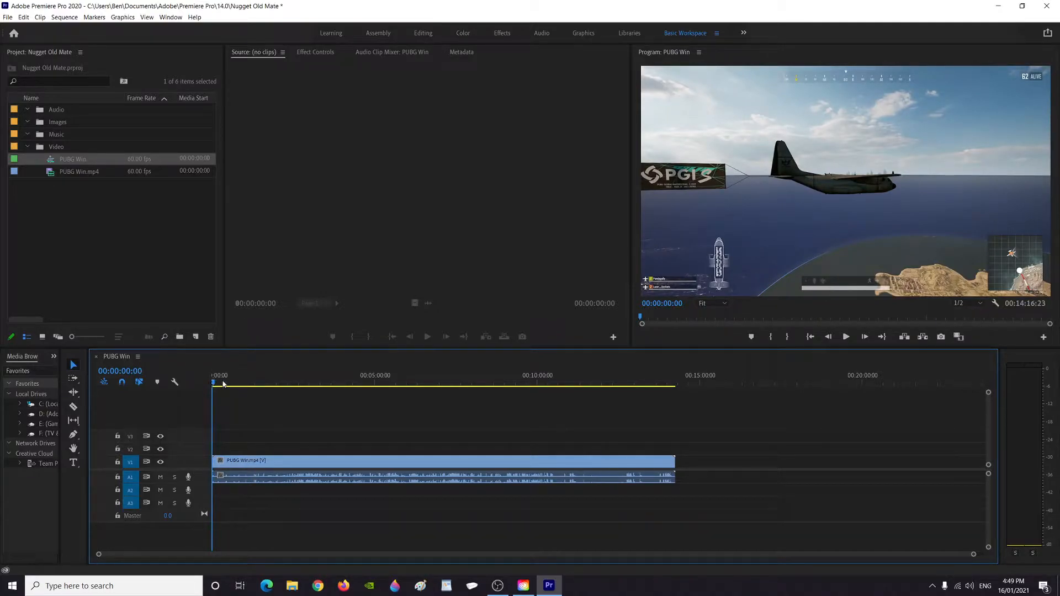
pyautogui.moveTo(214, 383); pyautogui.dragTo(341, 385)
pyautogui.moveTo(341, 386); pyautogui.dragTo(350, 386)
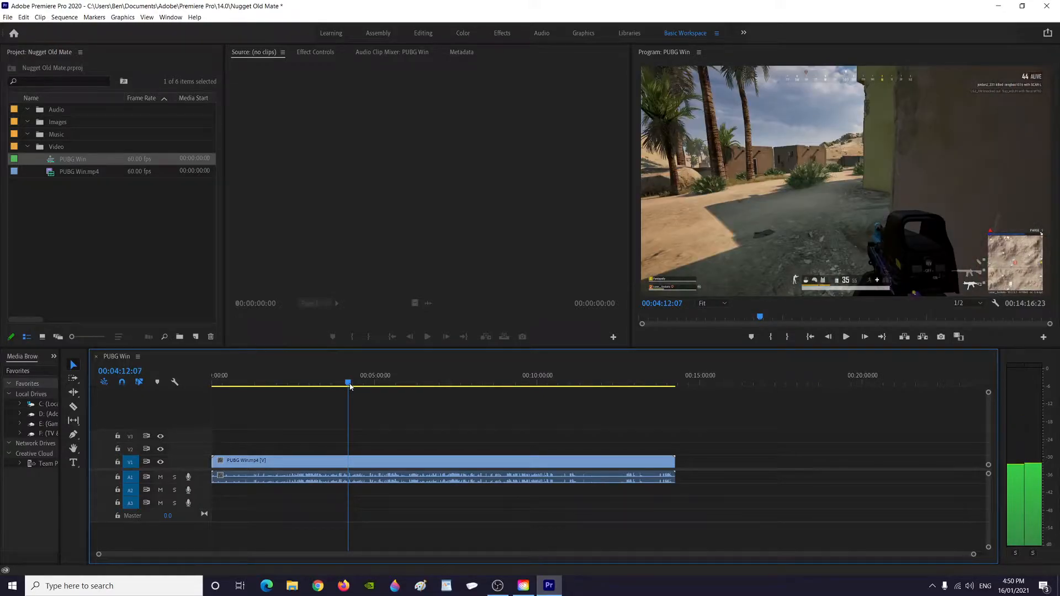
# Locate the start of the gunfight frame by frame and split the PUBG Win clip at 00:04:13:12 with the Razor tool.
pyautogui.moveTo(349, 386); pyautogui.dragTo(346, 386)
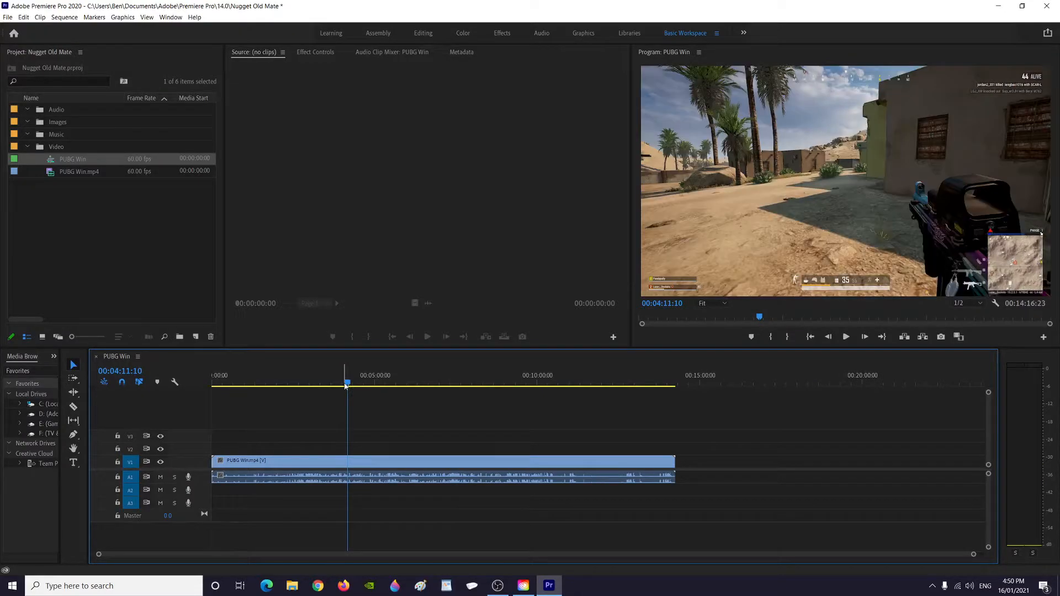
pyautogui.press('Right')
pyautogui.press('Right')
pyautogui.press('Right')
pyautogui.press('Right')
pyautogui.press('Right')
pyautogui.press('Right')
pyautogui.press('Right')
pyautogui.press('Right')
pyautogui.press('Right')
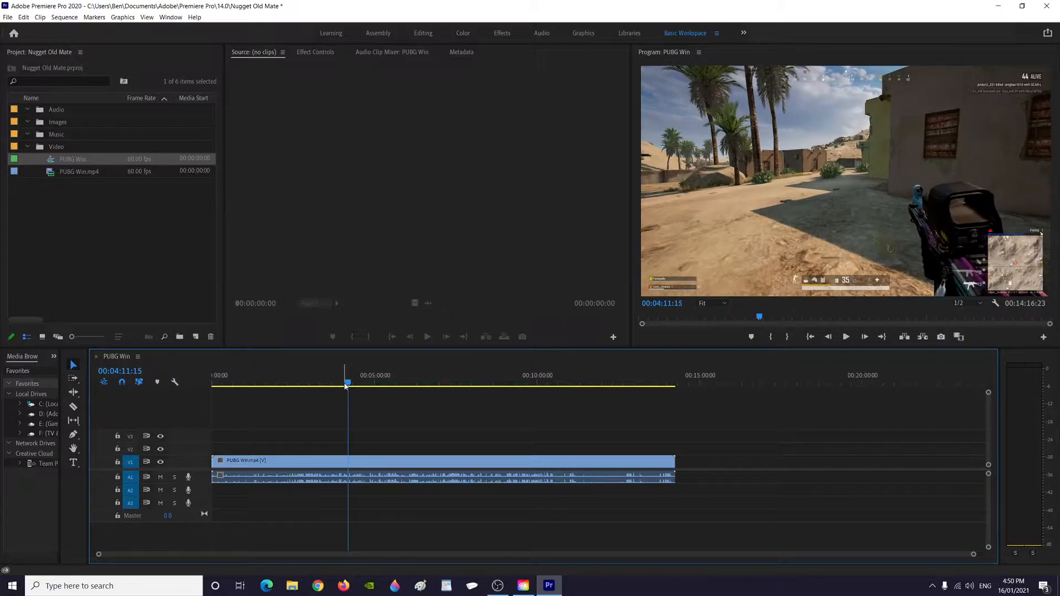
pyautogui.press('Right')
pyautogui.press('Right')
pyautogui.press('Right')
pyautogui.press('Right')
pyautogui.press('Right')
pyautogui.press('Right')
pyautogui.press('Right')
pyautogui.press('Right')
pyautogui.press('Right')
pyautogui.press('Right')
pyautogui.press('Right')
pyautogui.press('Right')
pyautogui.press('Right')
pyautogui.press('Right')
pyautogui.press('Right')
pyautogui.press('Right')
pyautogui.press('Right')
pyautogui.press('Right')
pyautogui.press('Right')
pyautogui.press('Right')
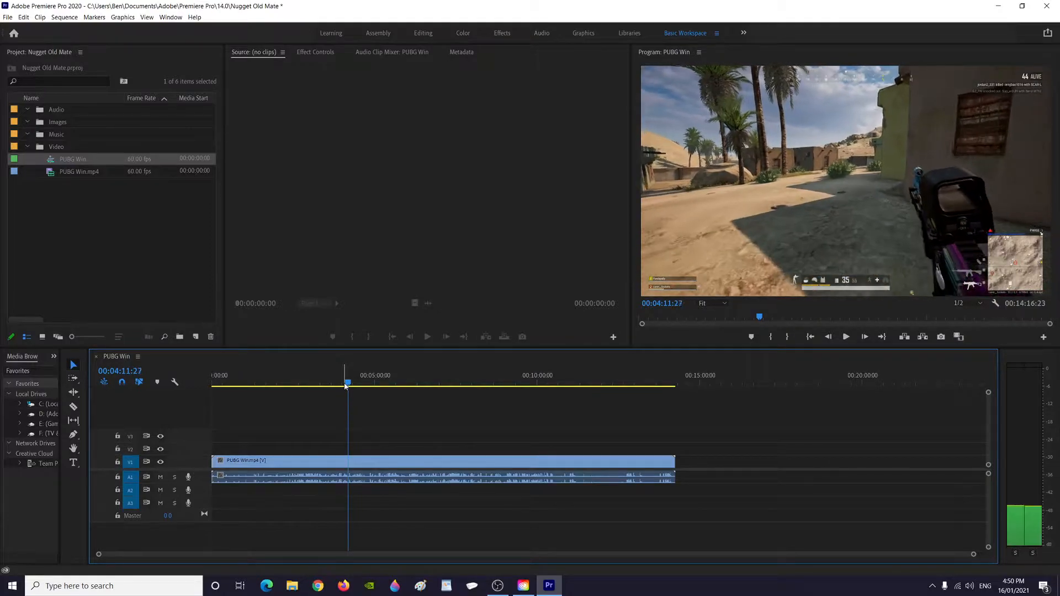
pyautogui.press('Right')
pyautogui.press('Right')
pyautogui.press('Right')
pyautogui.press('Right')
pyautogui.press('Right')
pyautogui.press('Right')
pyautogui.press('Right')
pyautogui.press('Right')
pyautogui.press('Right')
pyautogui.press('Right')
pyautogui.press('Right')
pyautogui.press('Right')
pyautogui.press('Right')
pyautogui.press('Right')
pyautogui.press('Right')
pyautogui.press('Right')
pyautogui.press('Right')
pyautogui.press('Right')
pyautogui.press('Right')
pyautogui.press('Right')
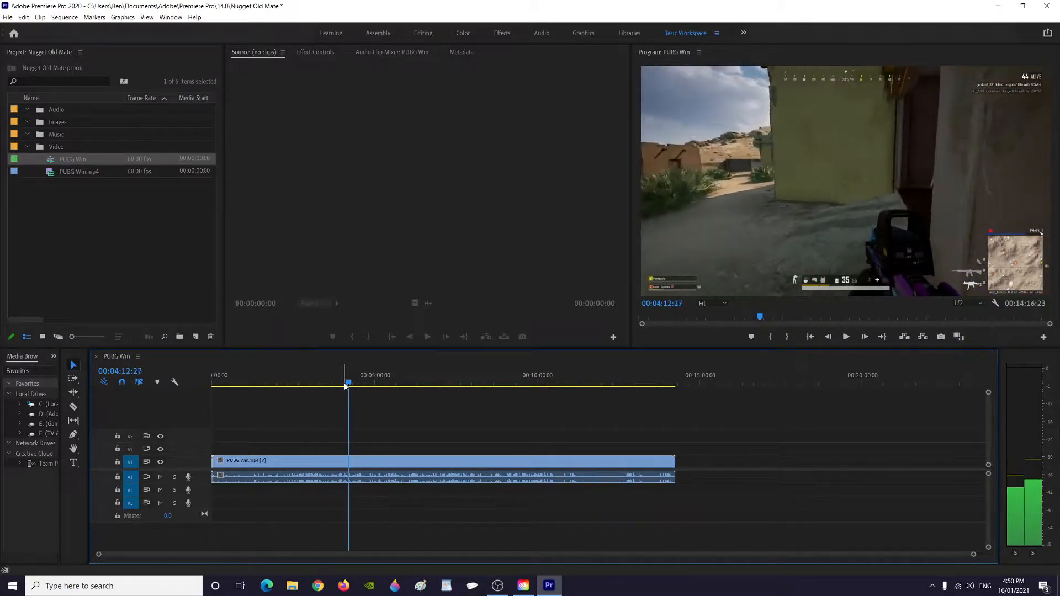
pyautogui.press('Right')
pyautogui.press('Right')
pyautogui.press('Right')
pyautogui.press('Right')
pyautogui.press('Right')
pyautogui.press('Right')
pyautogui.press('Right')
pyautogui.press('Right')
pyautogui.press('Right')
pyautogui.press('Right')
pyautogui.press('Right')
pyautogui.press('Right')
pyautogui.press('Right')
pyautogui.press('Right')
pyautogui.press('Right')
pyautogui.press('Right')
pyautogui.press('Right')
pyautogui.press('Right')
pyautogui.press('Right')
pyautogui.press('Right')
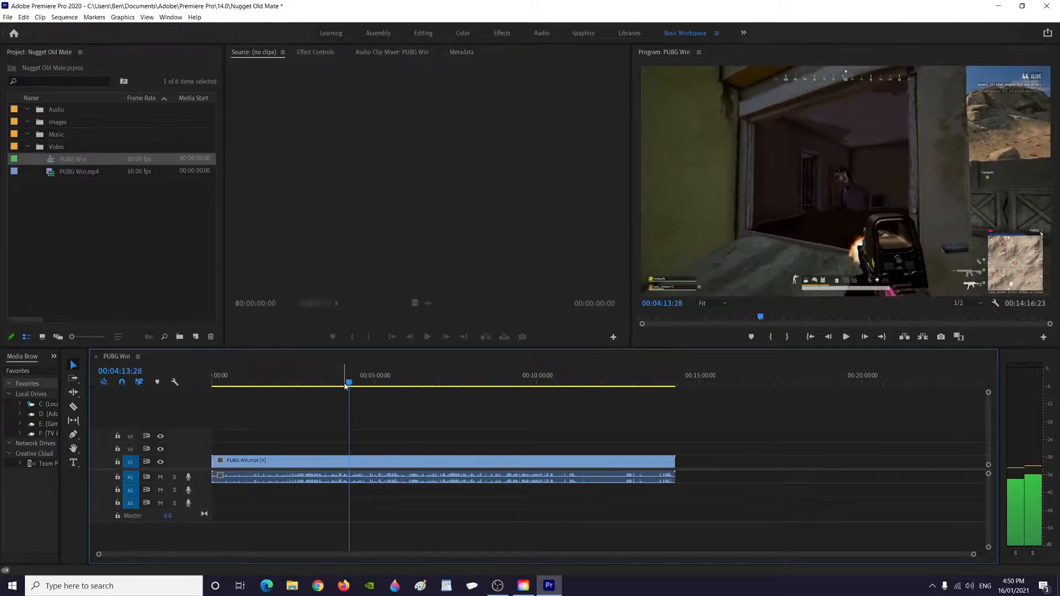
pyautogui.press('Left')
pyautogui.press('Left')
pyautogui.press('Left')
pyautogui.press('Left')
pyautogui.press('Left')
pyautogui.press('Left')
pyautogui.press('Left')
pyautogui.press('Left')
pyautogui.press('Left')
pyautogui.press('Left')
pyautogui.press('Left')
pyautogui.press('Left')
pyautogui.press('Left')
pyautogui.press('Left')
pyautogui.press('Left')
pyautogui.press('Left')
pyautogui.press('Left')
pyautogui.press('Left')
pyautogui.press('Left')
pyautogui.press('Left')
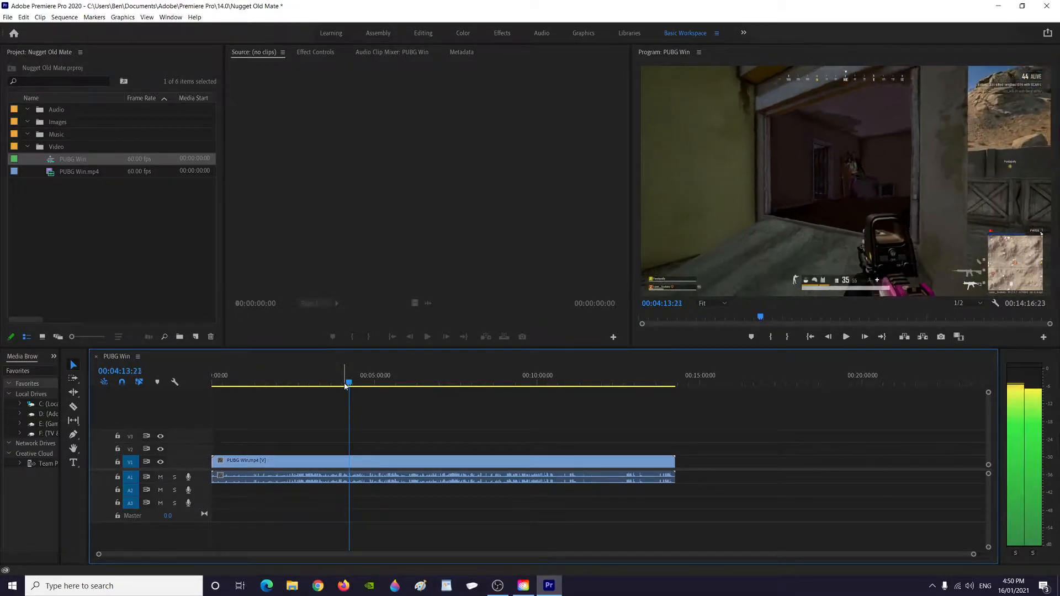
pyautogui.press('Left')
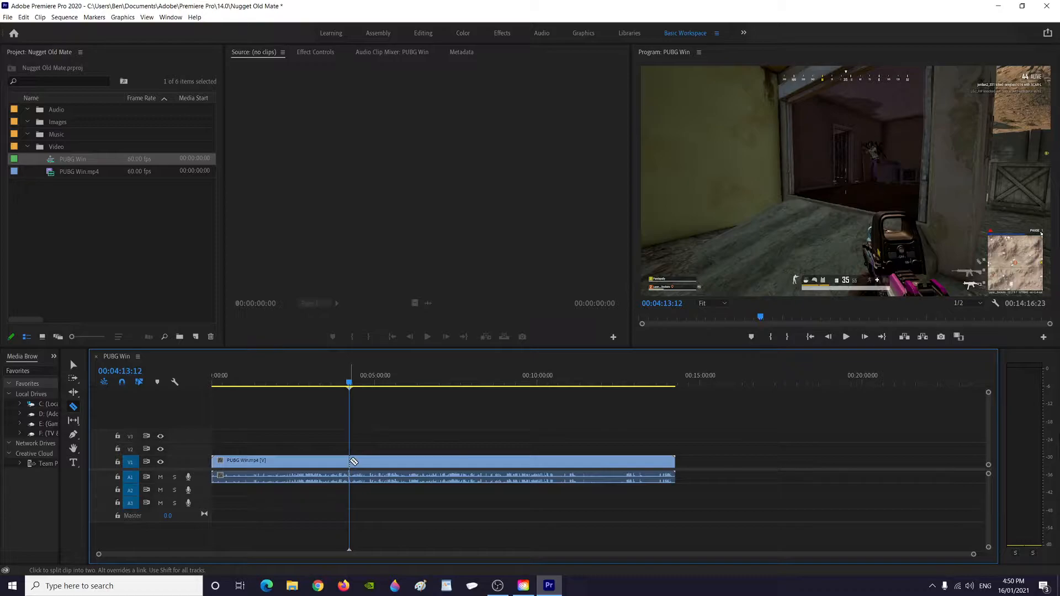
pyautogui.click(350, 460)
pyautogui.press('v')
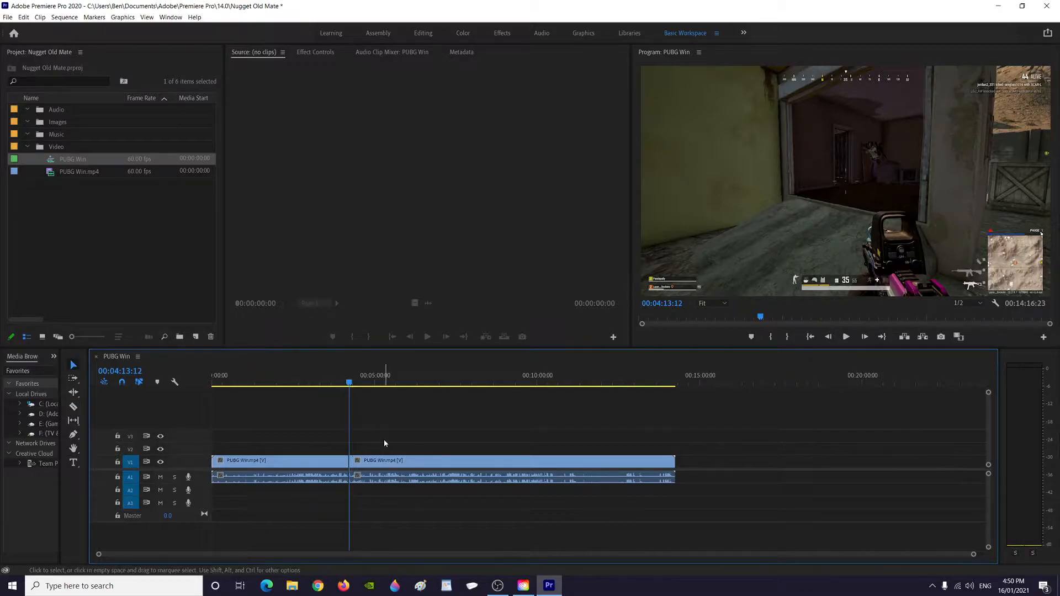
# Move the clip portion after the cut further along the timeline, play the footage before the cut, and move the portion back.
pyautogui.moveTo(349, 385); pyautogui.dragTo(328, 384)
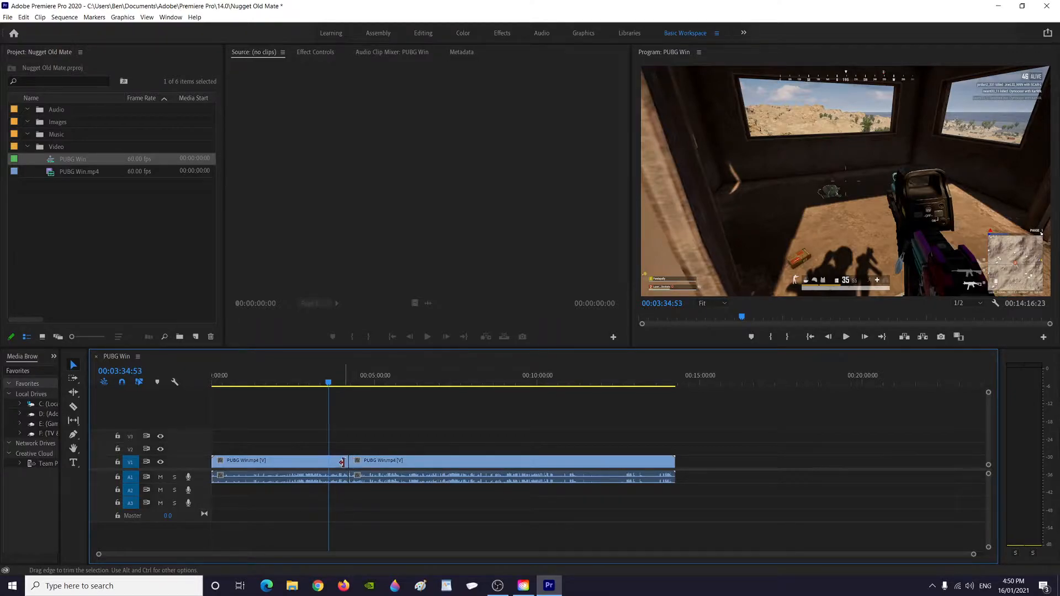
pyautogui.moveTo(432, 466); pyautogui.dragTo(539, 473)
pyautogui.moveTo(331, 381)
pyautogui.mouseDown()
pyautogui.moveTo(362, 382)
pyautogui.moveTo(340, 398)
pyautogui.mouseUp()
pyautogui.press('space')
pyautogui.moveTo(555, 463); pyautogui.dragTo(442, 465)
# Play the footage past the first cut, place the playhead at 00:04:15:00, and split the second clip there.
pyautogui.moveTo(328, 382); pyautogui.dragTo(348, 392)
pyautogui.press('space')
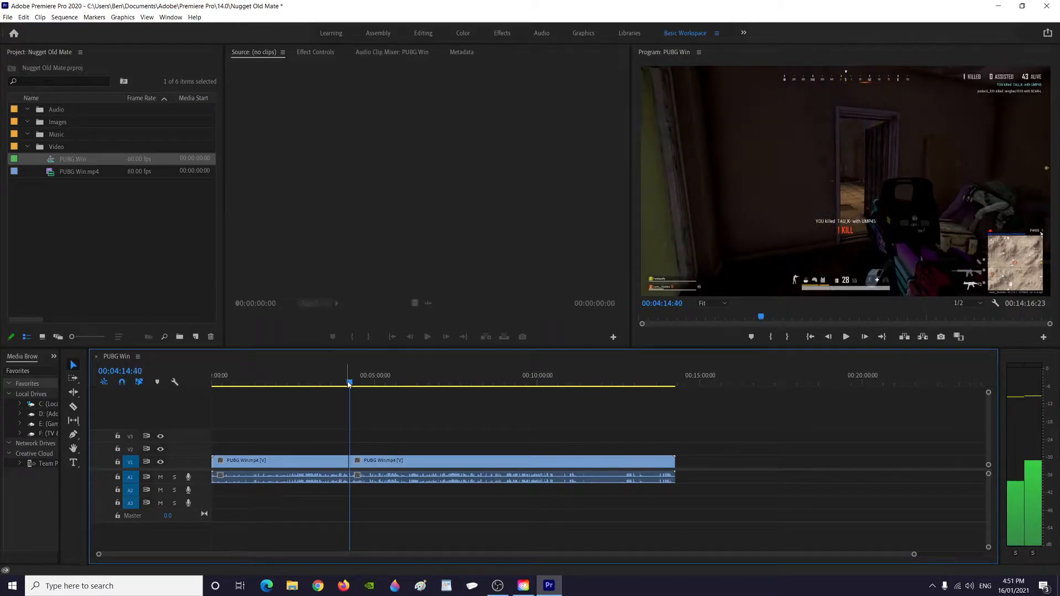
pyautogui.moveTo(348, 384); pyautogui.dragTo(350, 383)
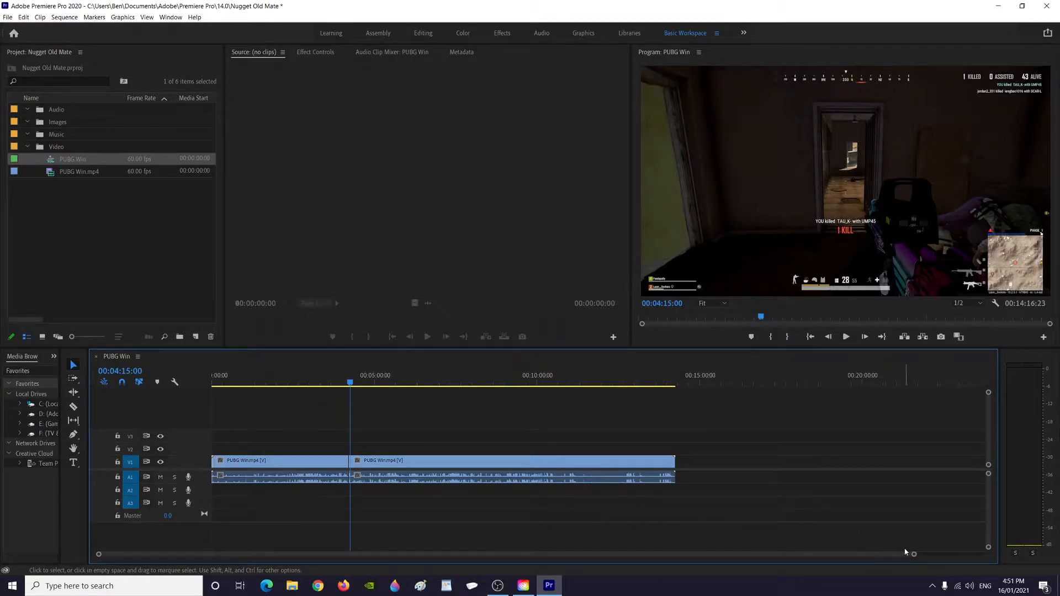
pyautogui.moveTo(914, 554); pyautogui.dragTo(683, 550)
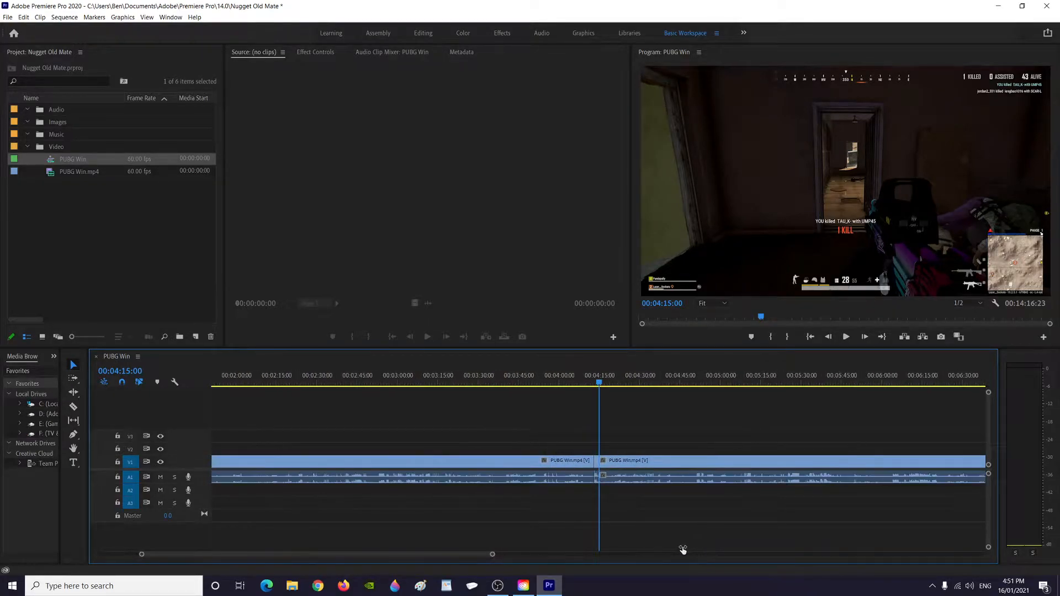
pyautogui.press('c')
pyautogui.click(603, 465)
pyautogui.press('v')
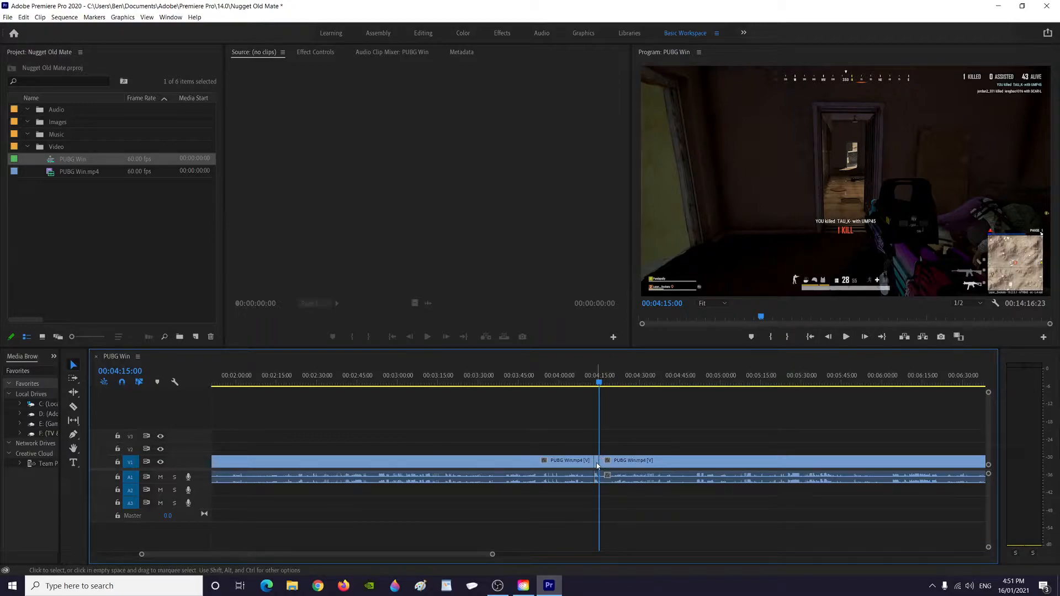
# Lift the short clip between the two cuts out of its place and put it back.
pyautogui.moveTo(596, 466)
pyautogui.mouseDown()
pyautogui.moveTo(601, 453)
pyautogui.moveTo(480, 446)
pyautogui.moveTo(597, 454)
pyautogui.mouseUp()
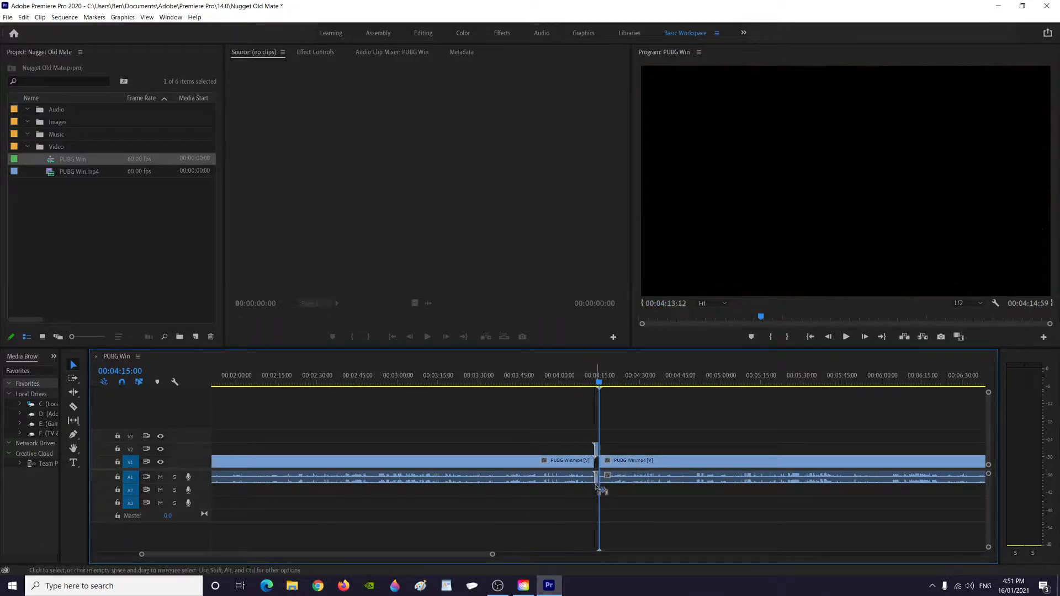
pyautogui.moveTo(595, 448); pyautogui.dragTo(596, 483)
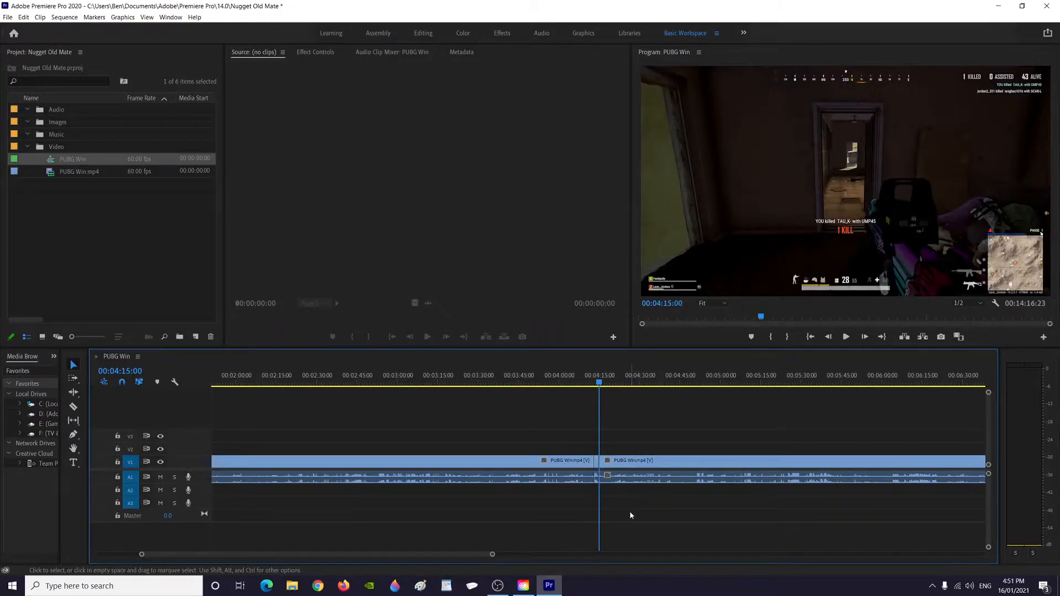
# Return to the sequence start, apply the default transitions to the beginning of the first clip, and play the opening seconds.
pyautogui.moveTo(599, 385); pyautogui.dragTo(286, 415)
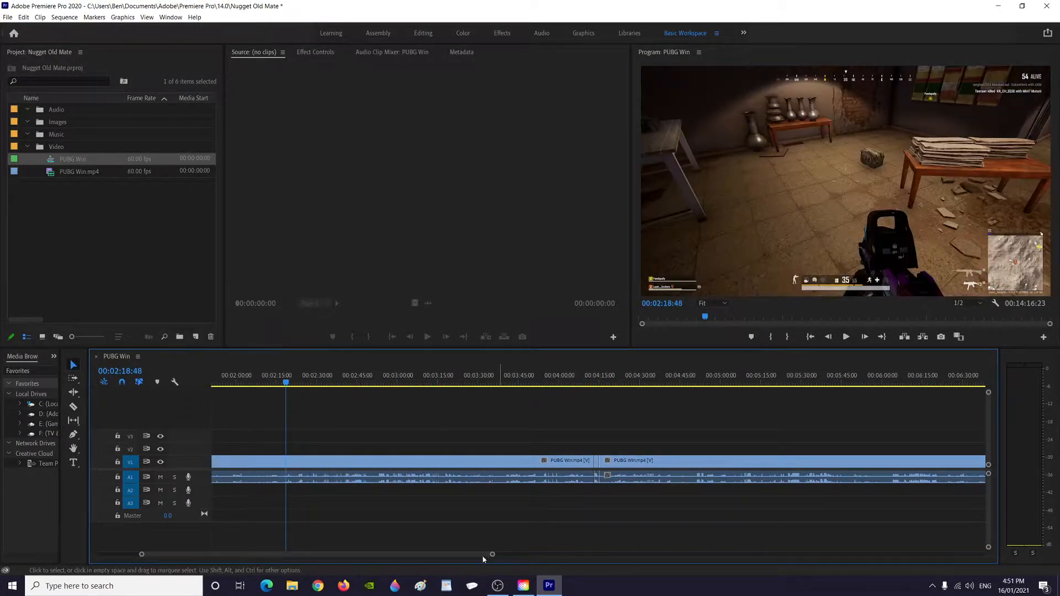
pyautogui.moveTo(492, 554); pyautogui.dragTo(678, 554)
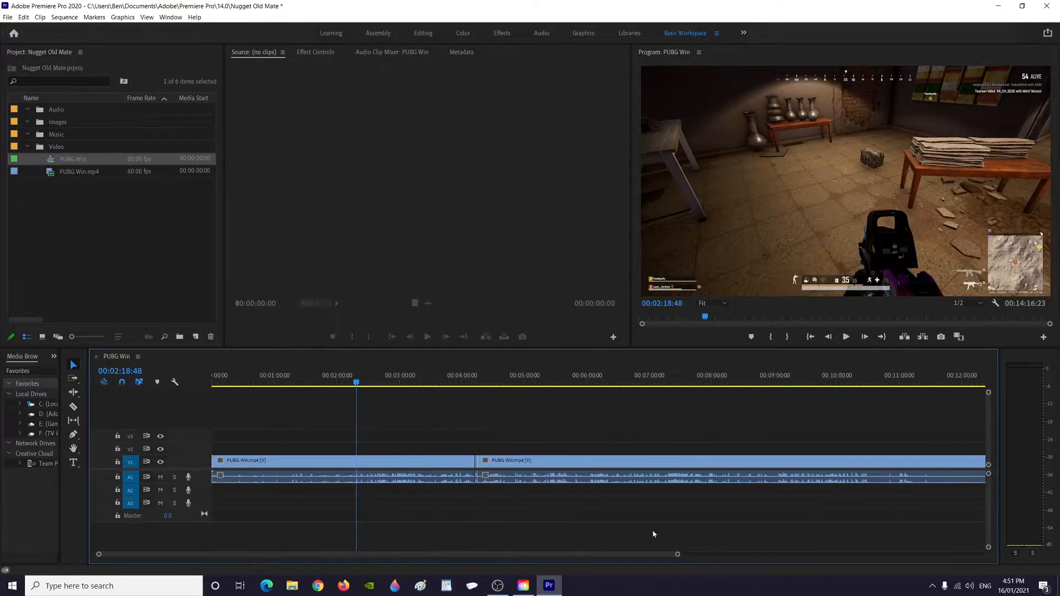
pyautogui.moveTo(357, 384); pyautogui.dragTo(155, 384)
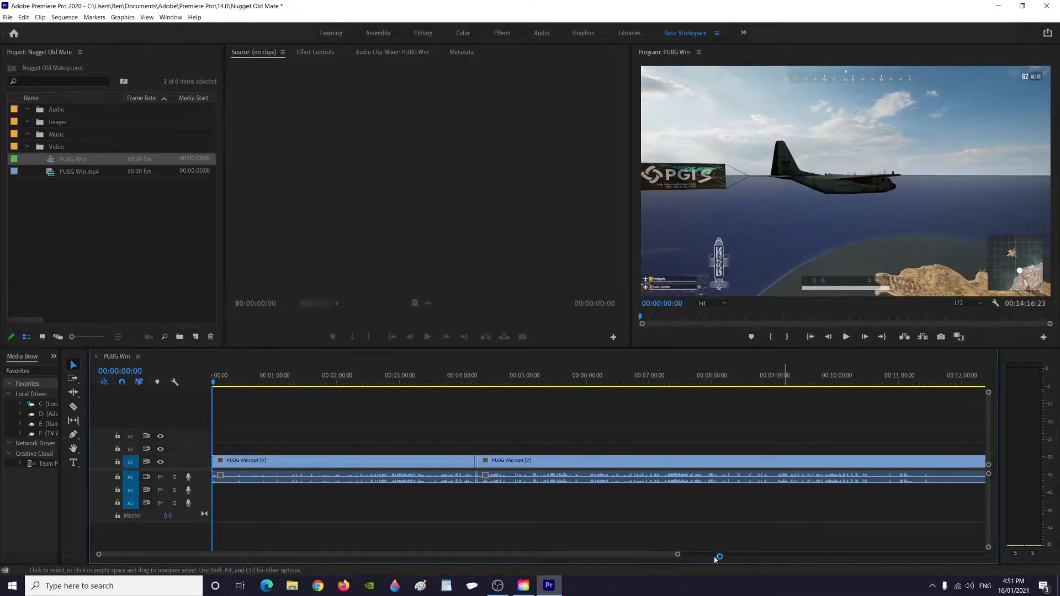
pyautogui.moveTo(677, 554); pyautogui.dragTo(648, 552)
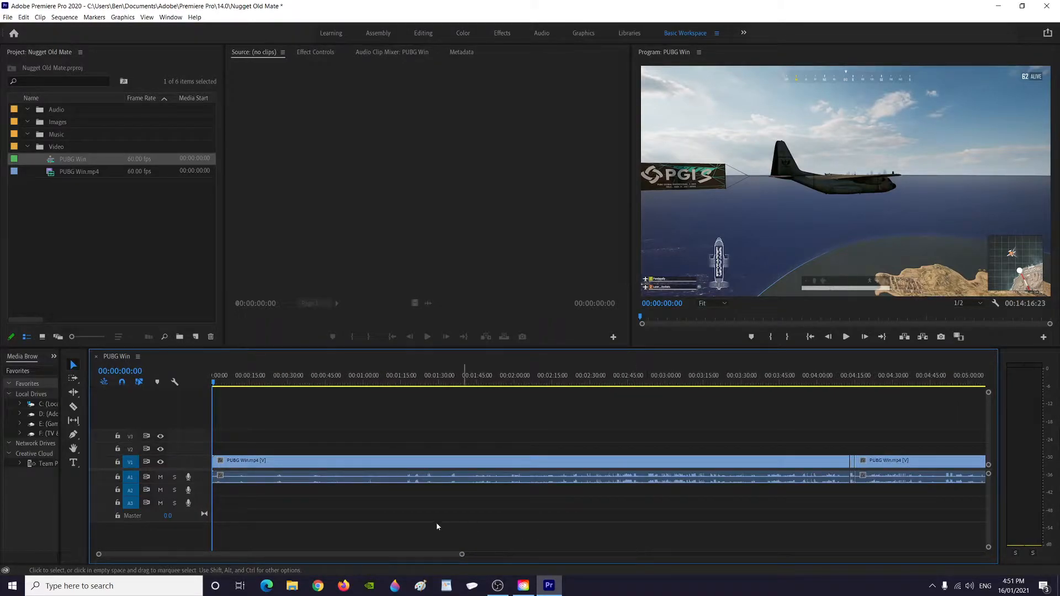
pyautogui.rightClick(218, 461)
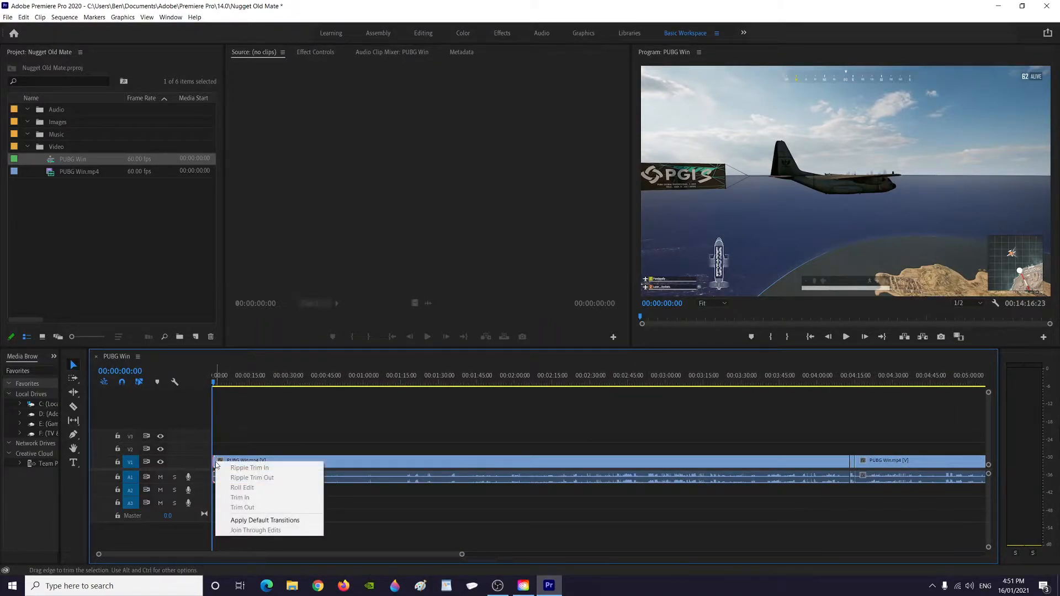
pyautogui.click(264, 521)
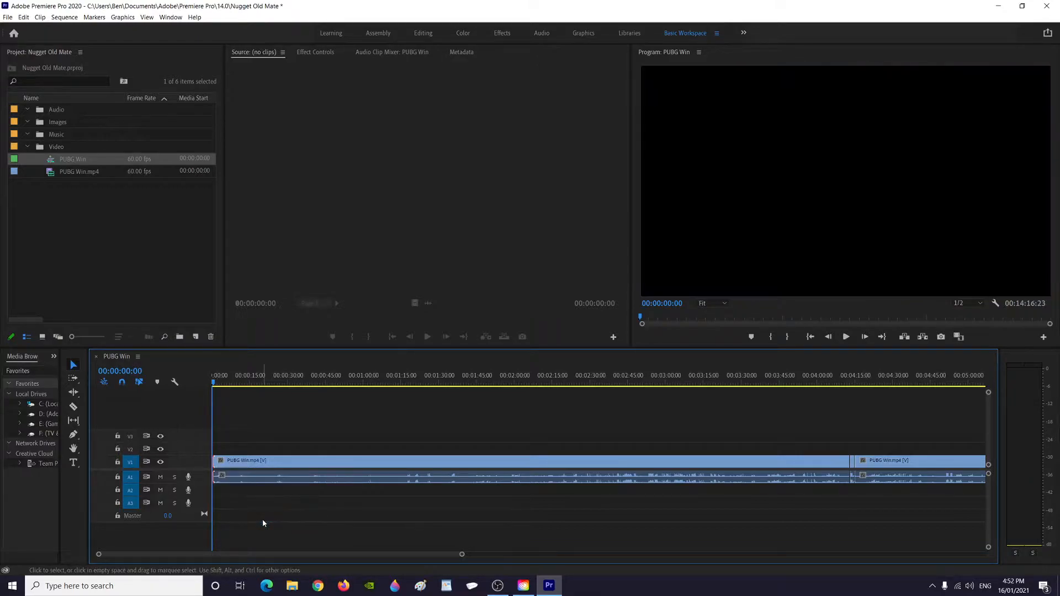
pyautogui.moveTo(464, 555); pyautogui.dragTo(516, 552)
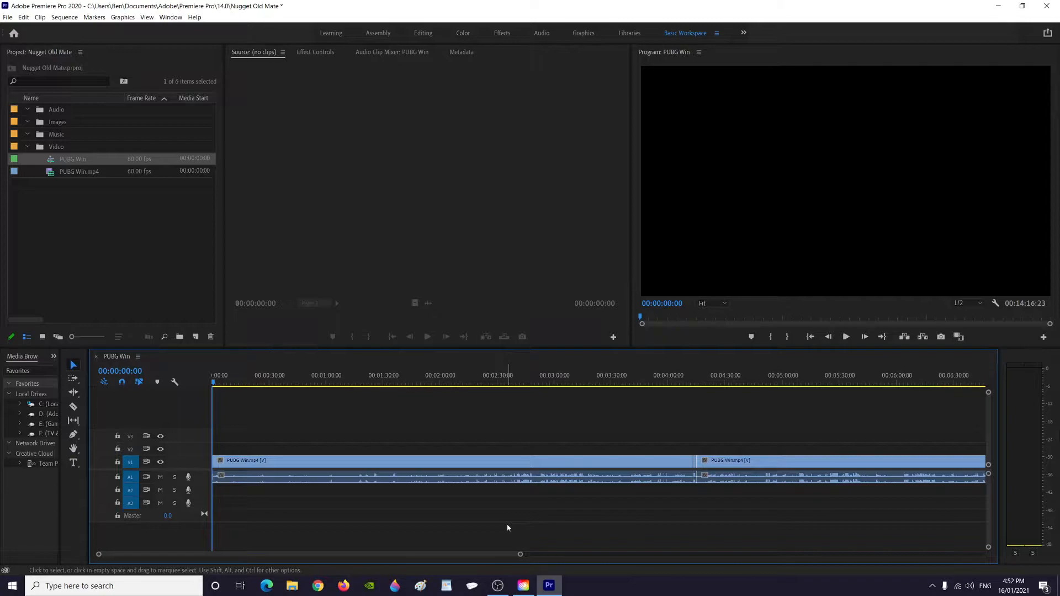
pyautogui.press('space')
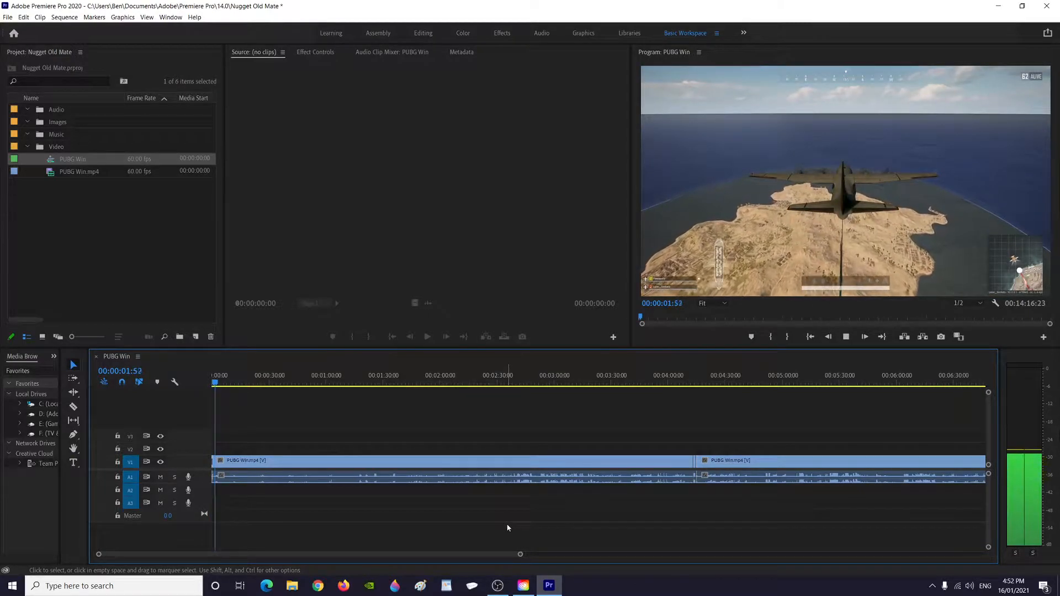
pyautogui.press('space')
# Unlink the audio from the video of the first clip in the sequence.
pyautogui.moveTo(520, 554); pyautogui.dragTo(572, 554)
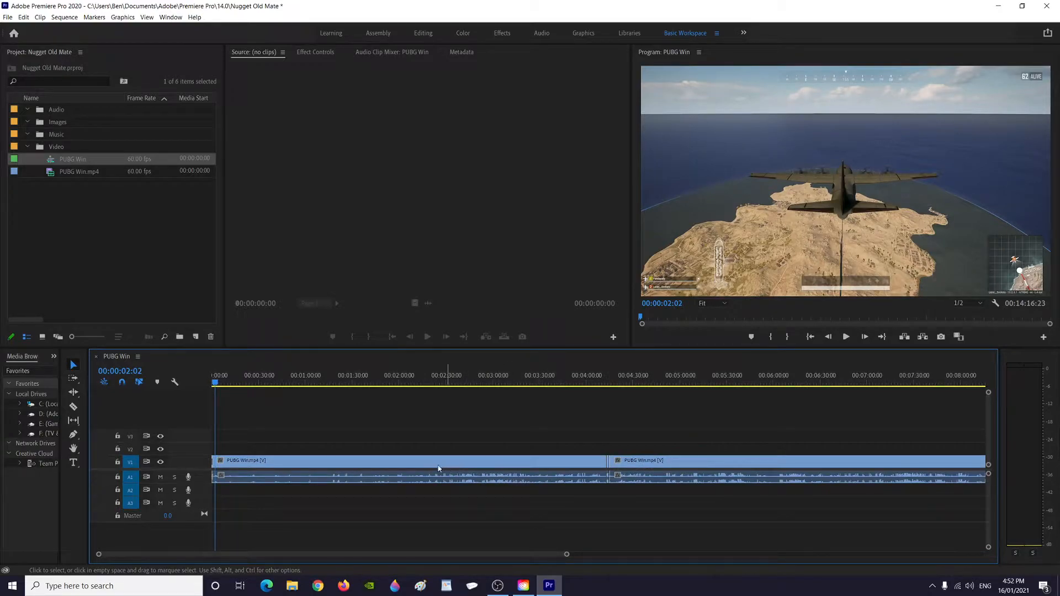
pyautogui.click(318, 464)
pyautogui.rightClick(329, 478)
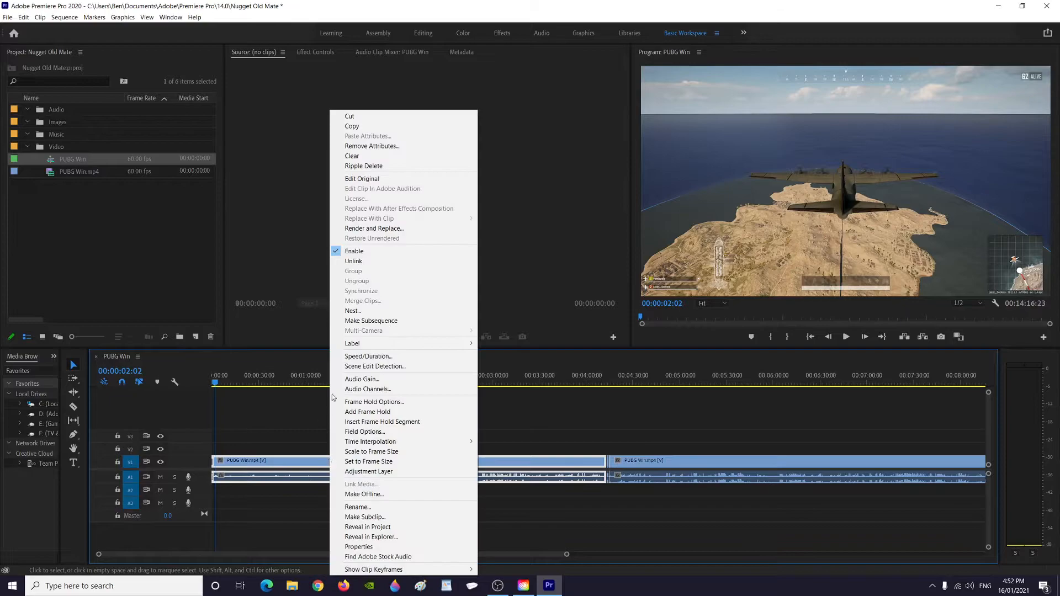
pyautogui.click(359, 263)
# Move the first clip's unlinked audio down to track A3 and clear it, then save the project.
pyautogui.click(420, 478)
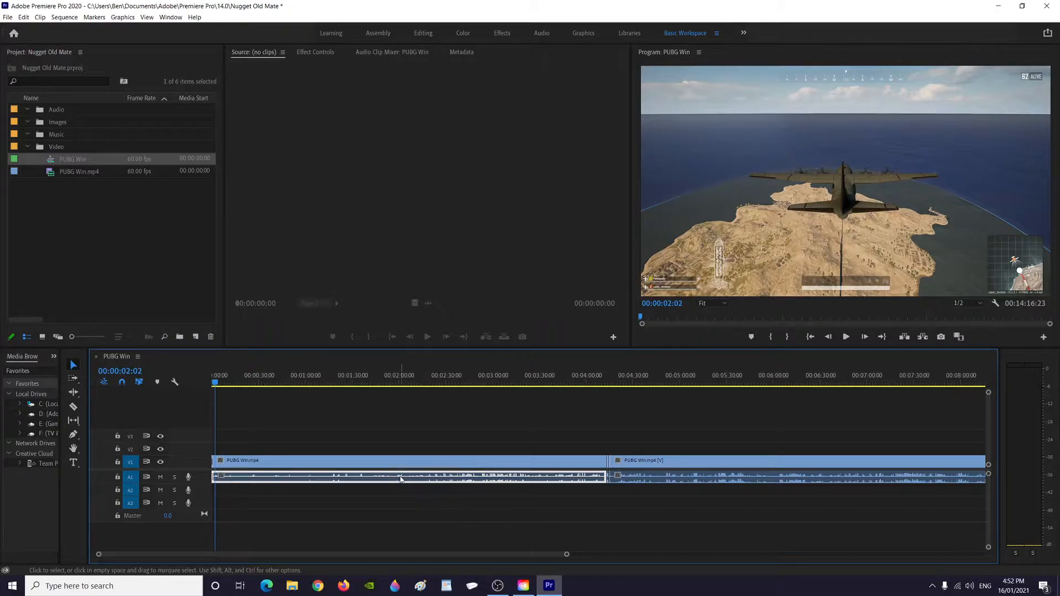
pyautogui.moveTo(399, 465); pyautogui.dragTo(408, 504)
pyautogui.rightClick(406, 504)
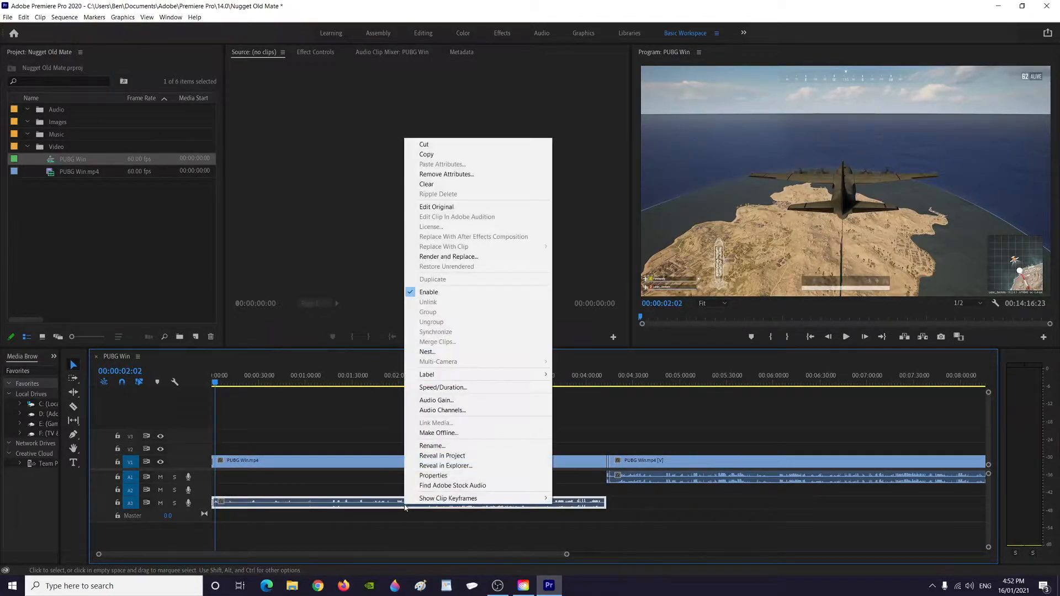
pyautogui.click(426, 184)
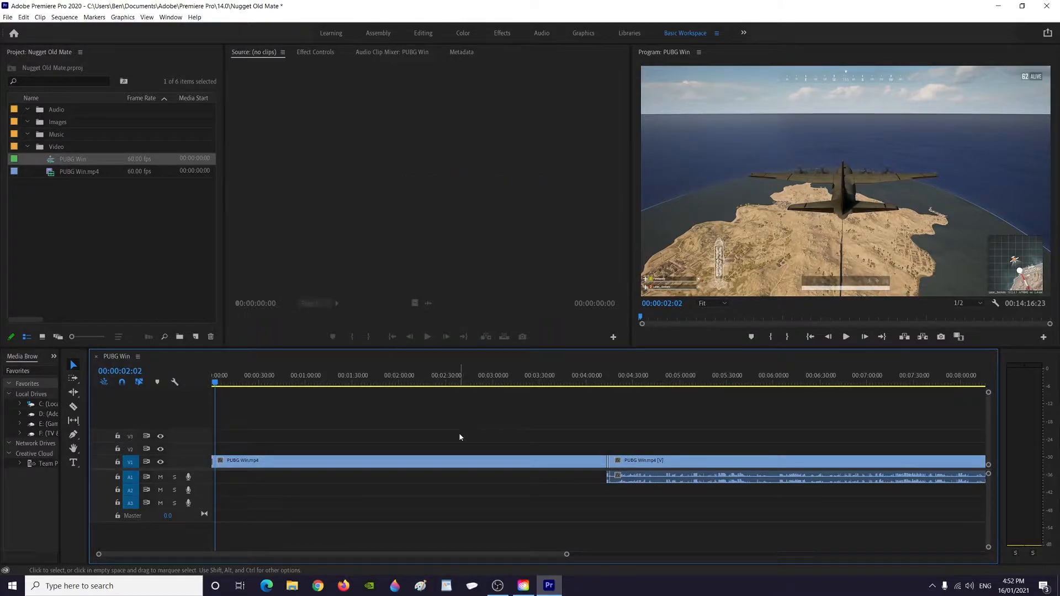
pyautogui.hotkey('ctrl', 's')
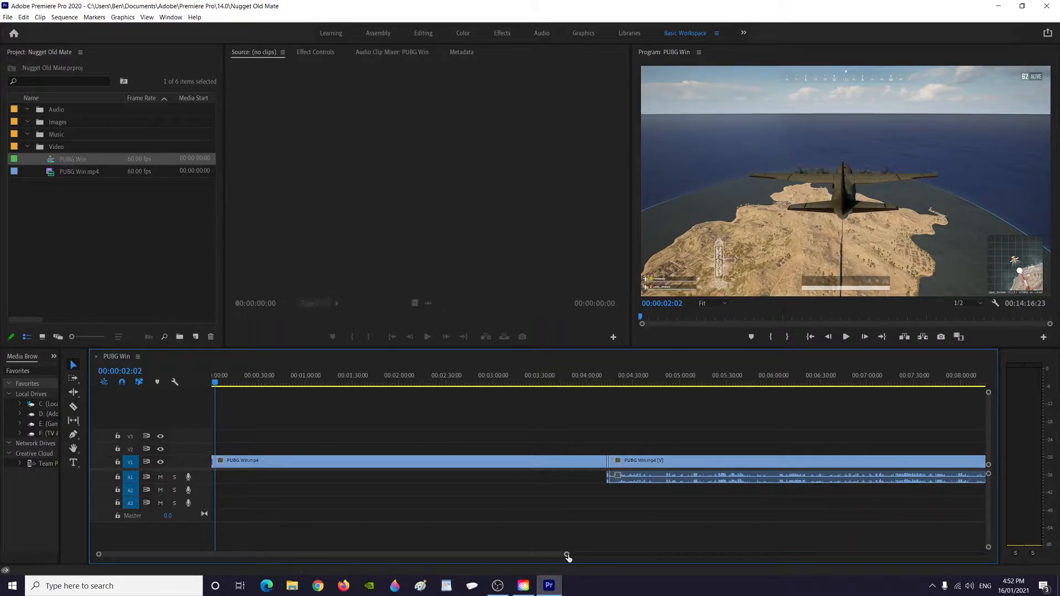
# Speed up the first video clip to well over 1000% and return the playhead to the sequence start.
pyautogui.moveTo(567, 554); pyautogui.dragTo(777, 554)
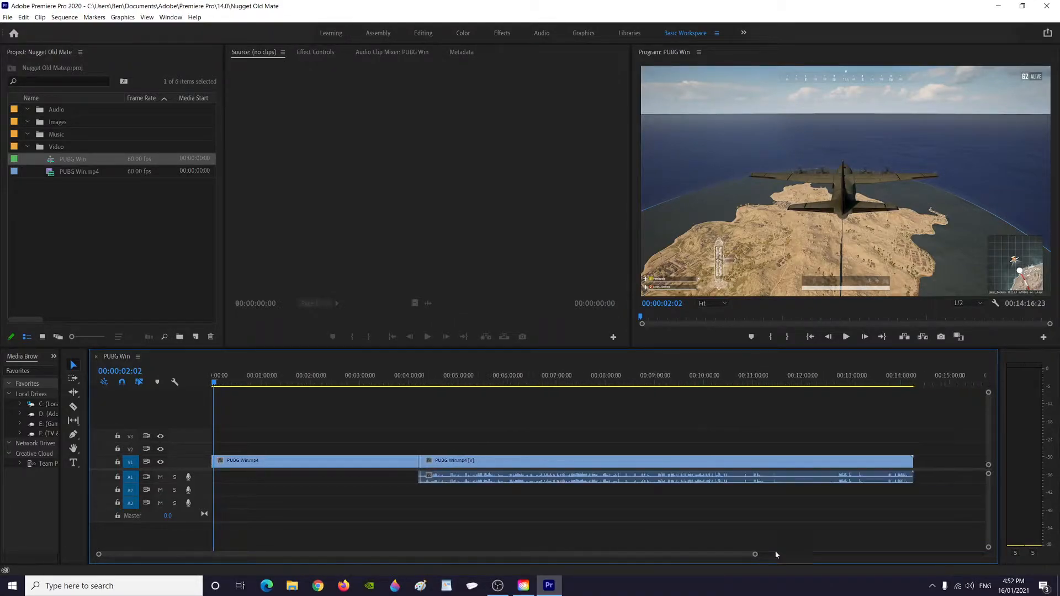
pyautogui.click(281, 467)
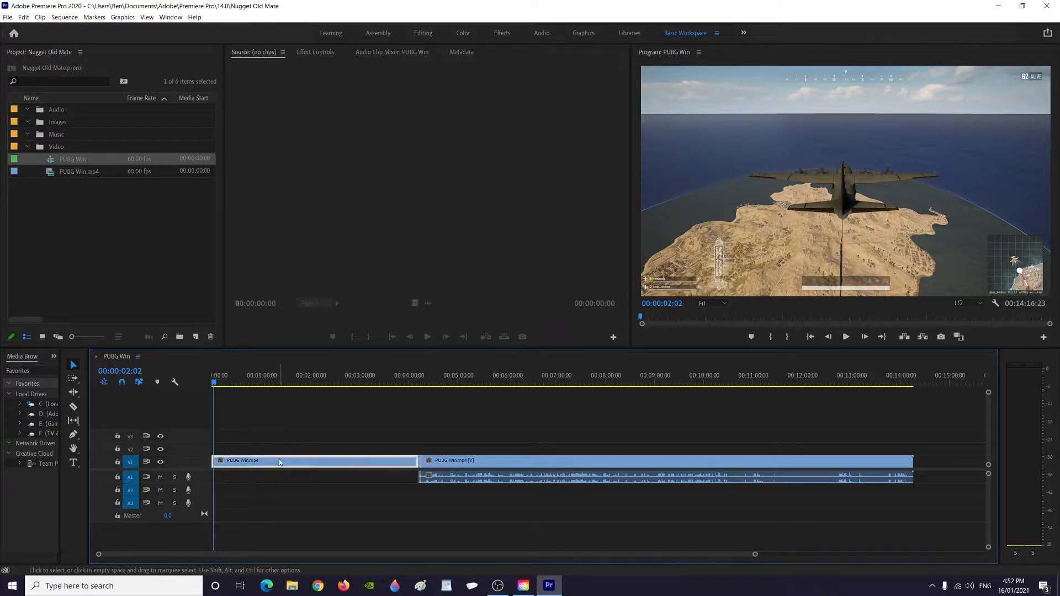
pyautogui.rightClick(279, 463)
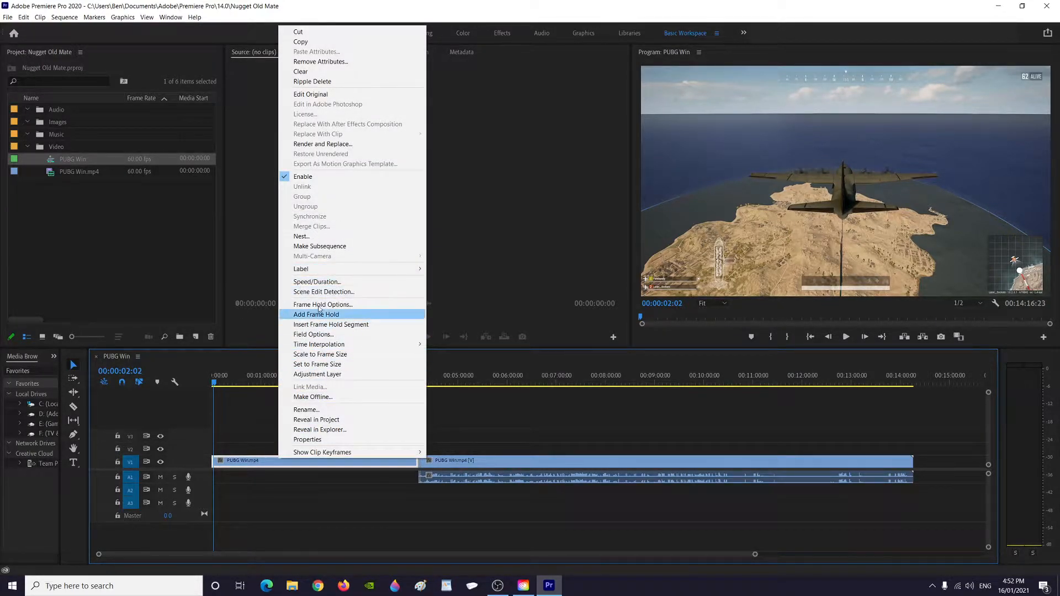
pyautogui.click(312, 282)
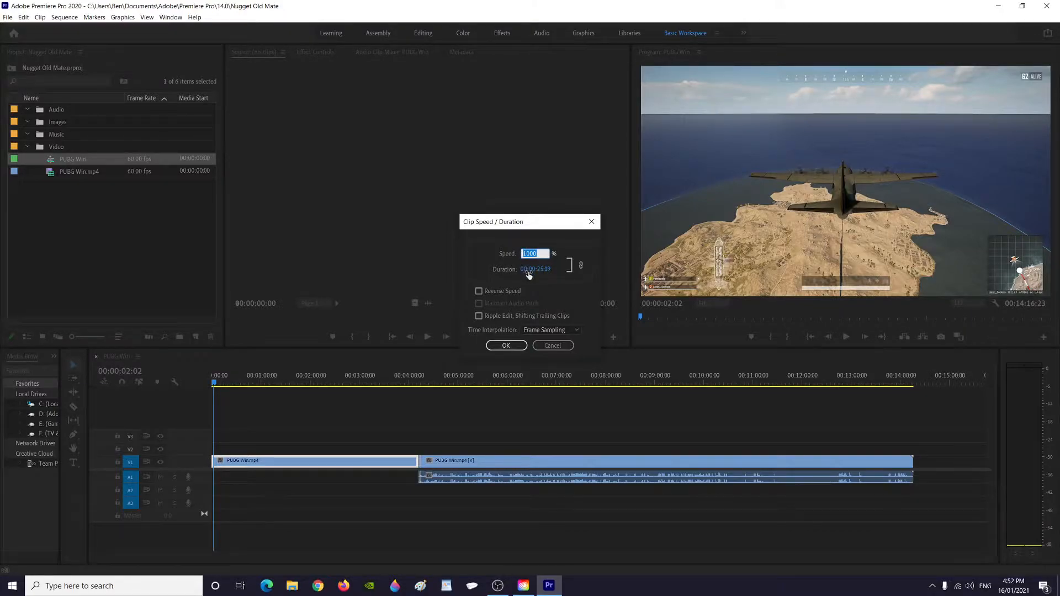
pyautogui.write('20')
pyautogui.press('Return')
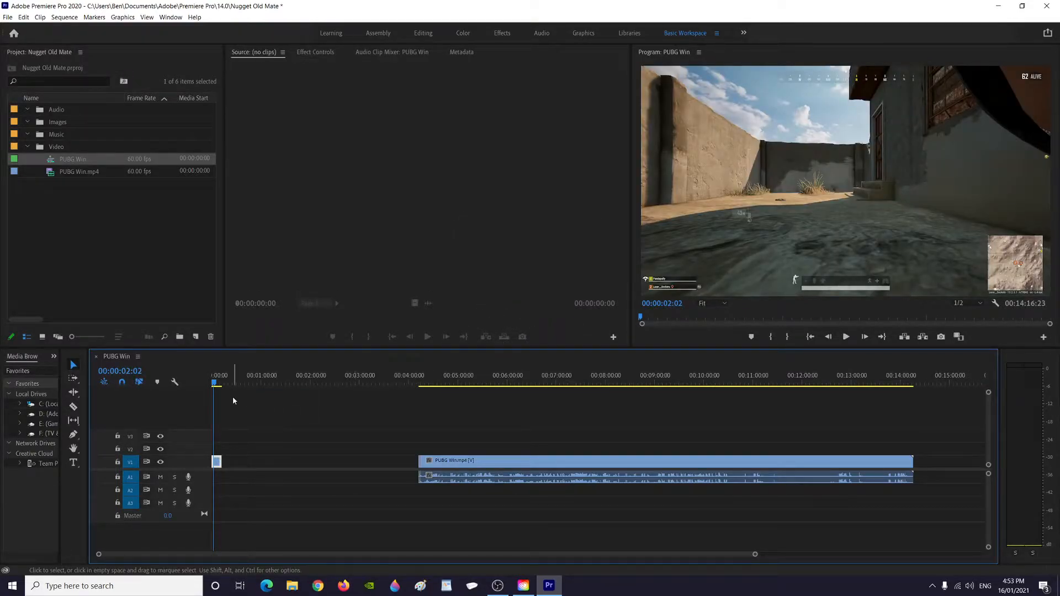
pyautogui.press('Home')
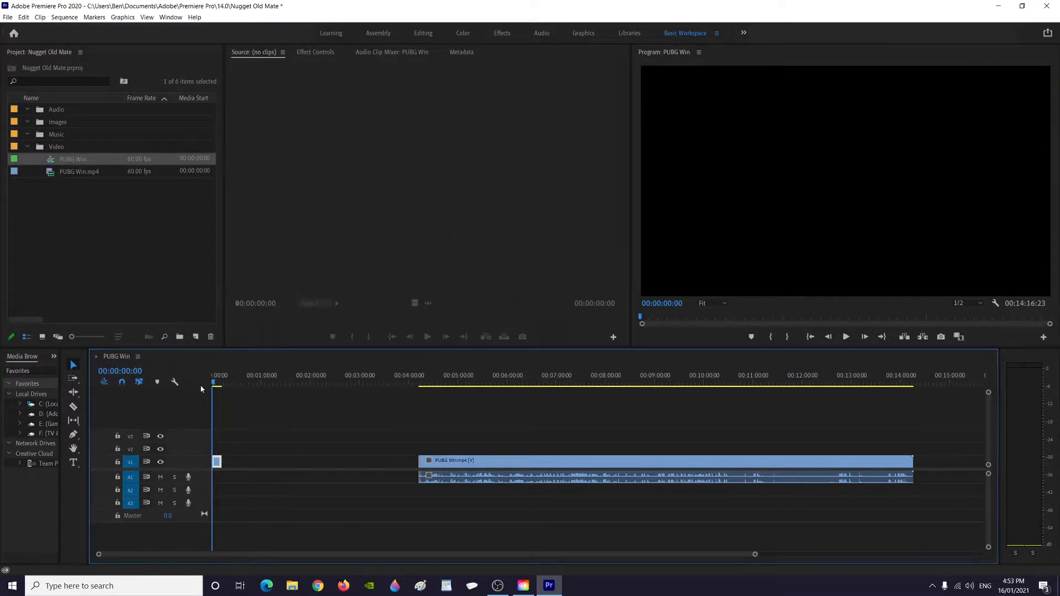
# Check the first clip's speed settings, play the sped-up opening seconds and return the playhead to the sequence start.
pyautogui.rightClick(215, 464)
pyautogui.click(243, 275)
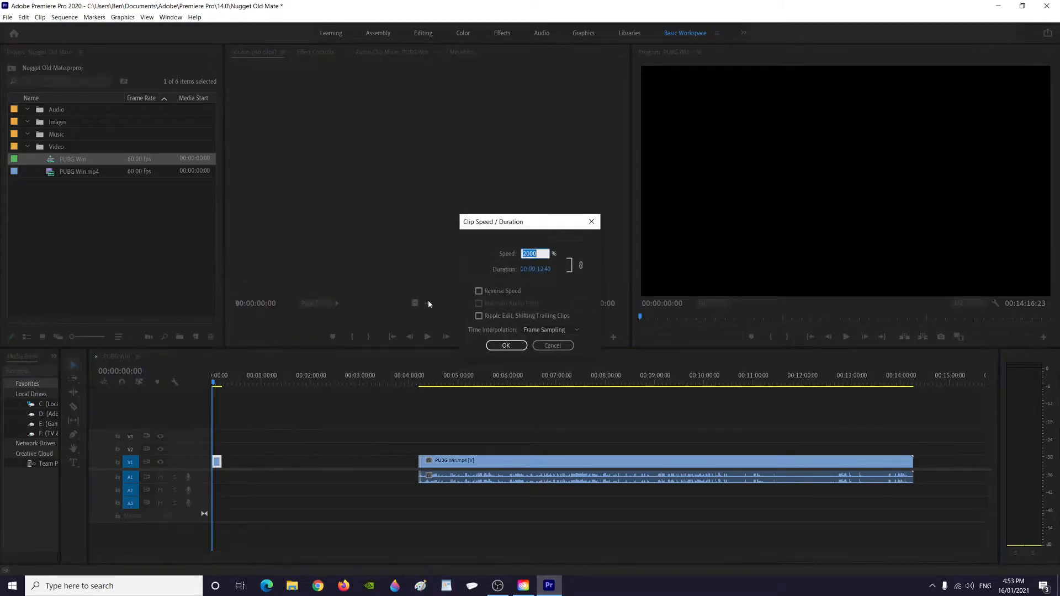
pyautogui.click(591, 222)
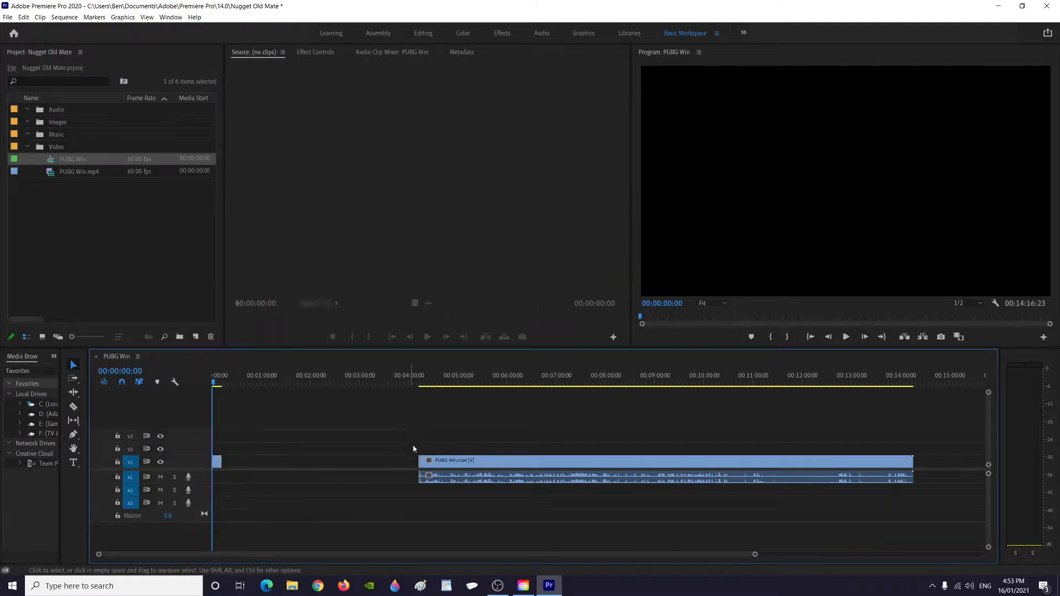
pyautogui.press('space')
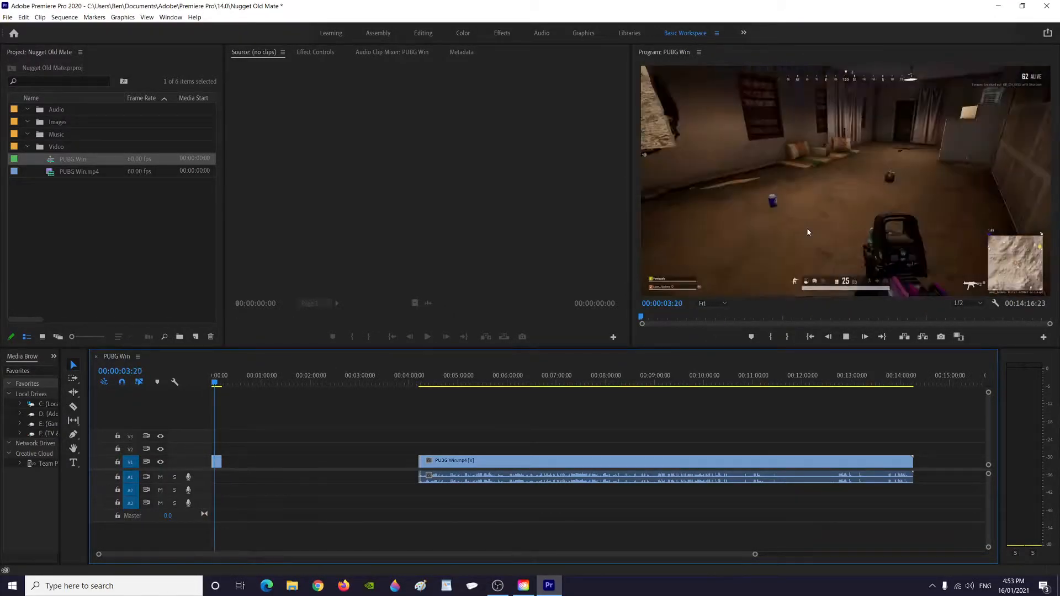
pyautogui.press('space')
pyautogui.moveTo(215, 381); pyautogui.dragTo(196, 385)
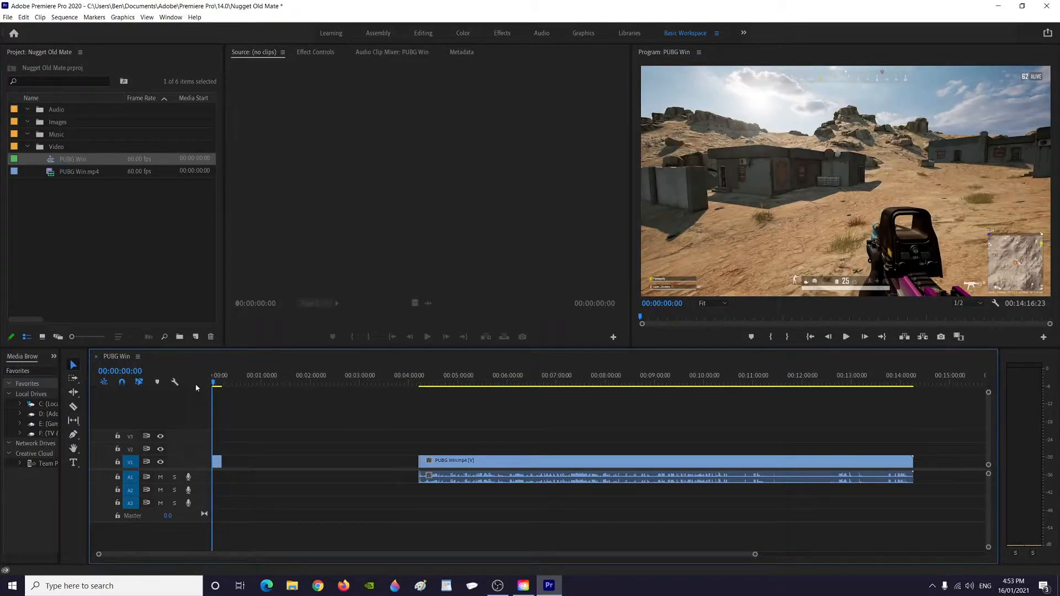
# Move the remaining gameplay clip and its audio against the end of the sped-up first clip.
pyautogui.moveTo(527, 519); pyautogui.dragTo(403, 431)
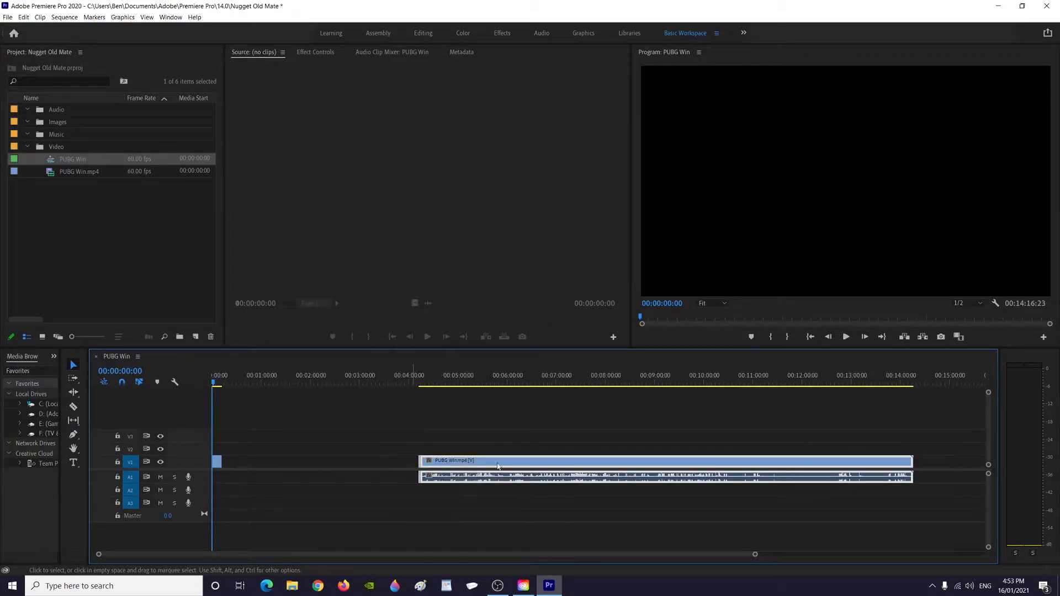
pyautogui.moveTo(524, 465); pyautogui.dragTo(338, 467)
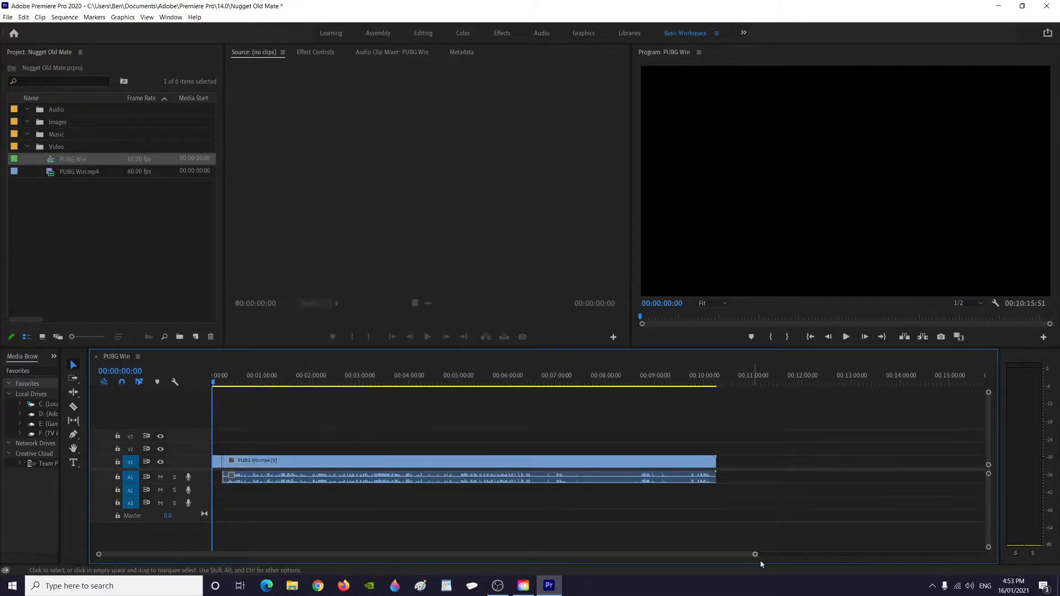
# Find the moment just before the kill and cut the gameplay clip with its audio at 00:00:50:36.
pyautogui.moveTo(754, 554); pyautogui.dragTo(688, 564)
pyautogui.moveTo(214, 383); pyautogui.dragTo(255, 385)
pyautogui.moveTo(258, 385); pyautogui.dragTo(363, 396)
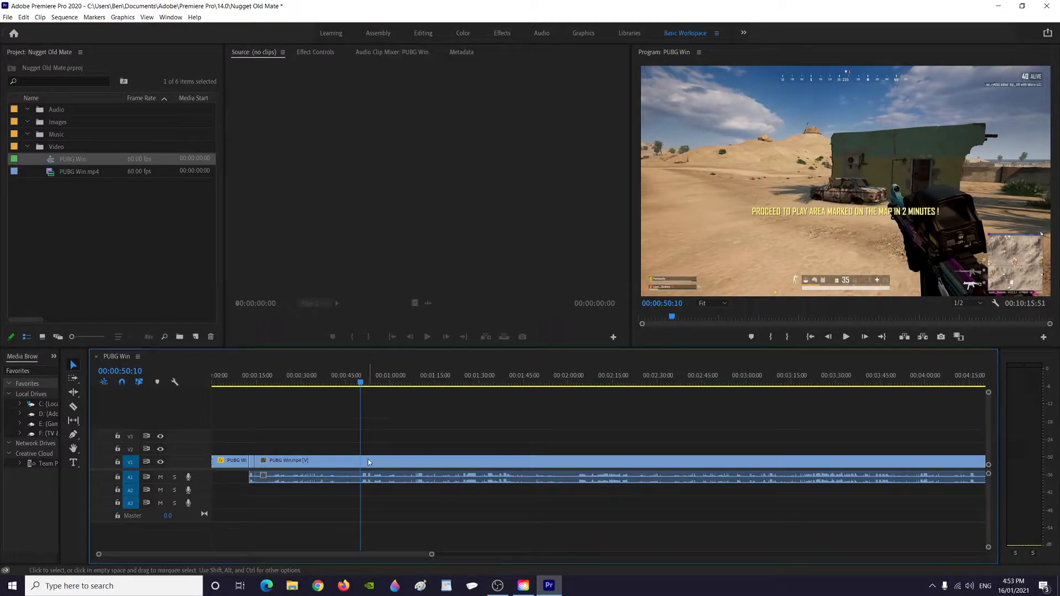
pyautogui.press('space')
pyautogui.press('space')
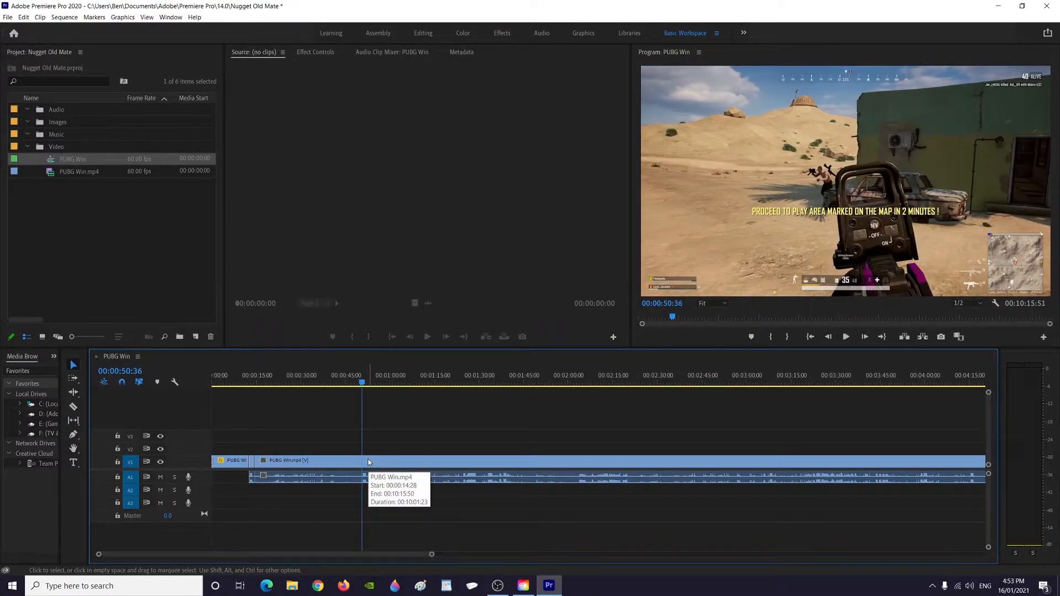
pyautogui.press('c')
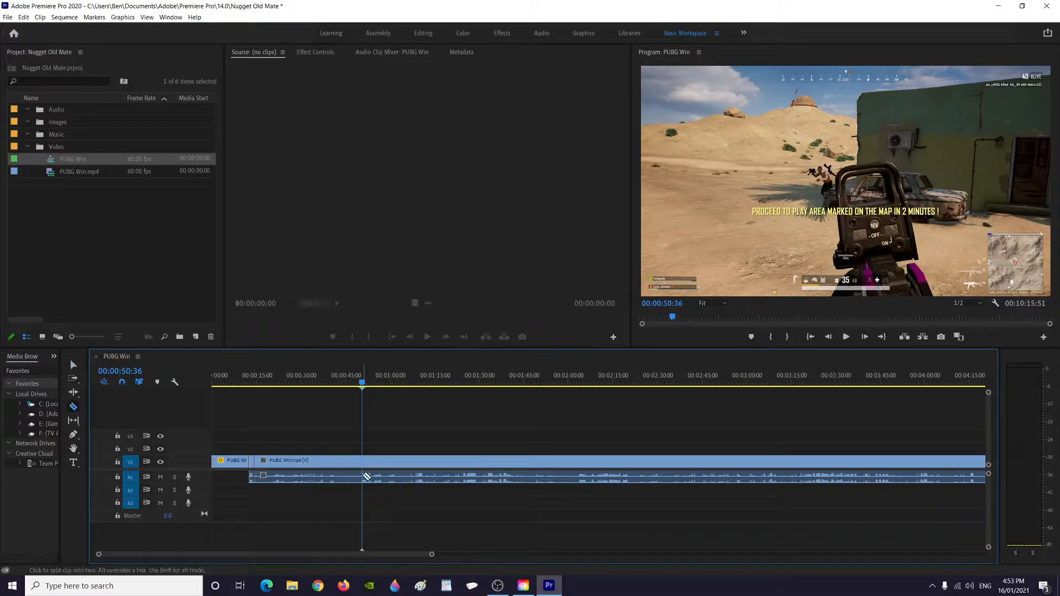
pyautogui.click(364, 476)
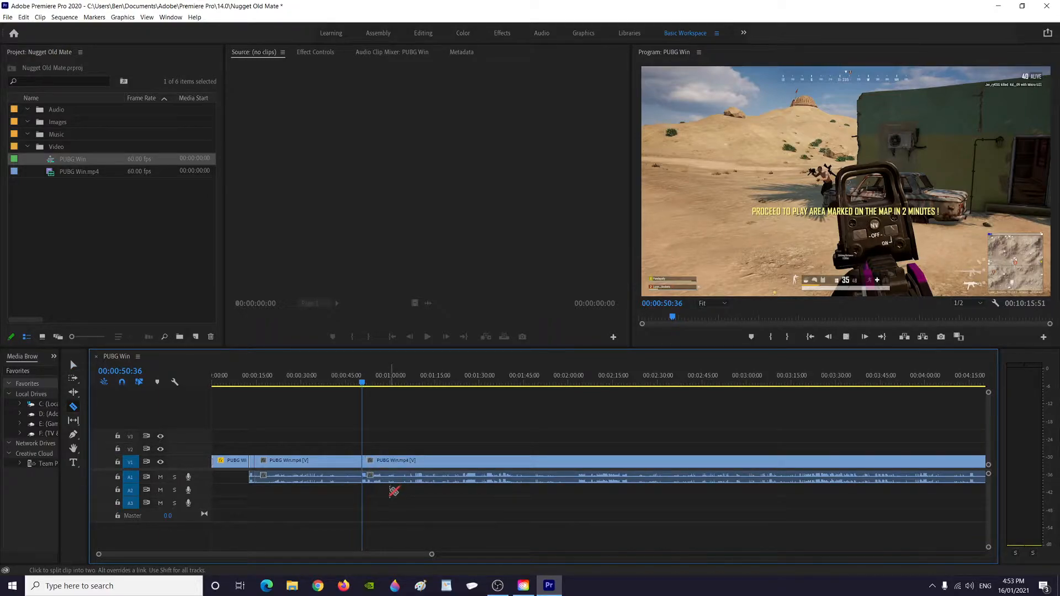
# Play through the kill, cut the gameplay clip at 00:00:53:28 and save the project.
pyautogui.press('space')
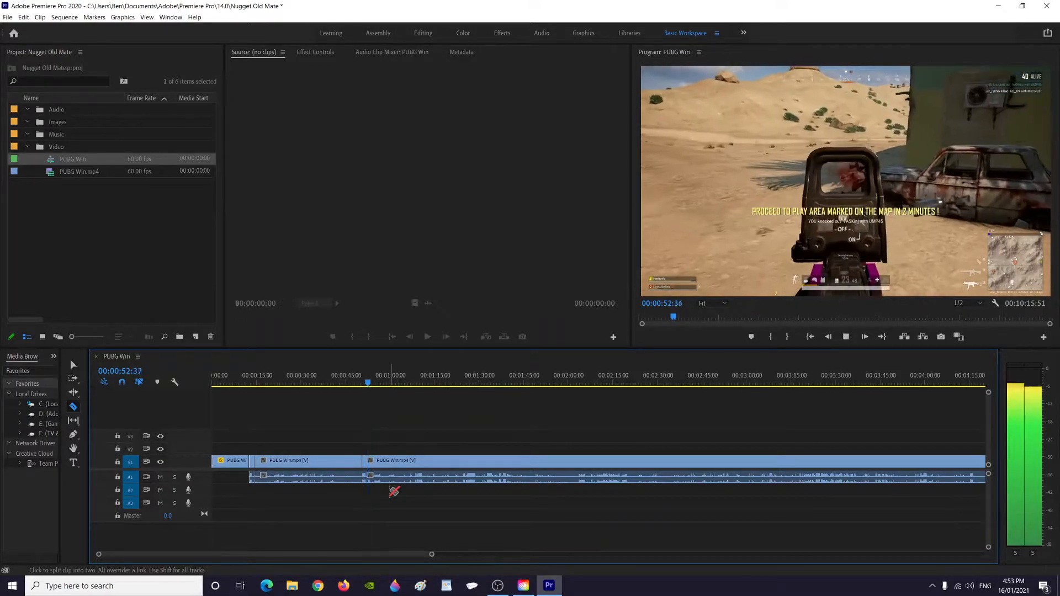
pyautogui.press('space')
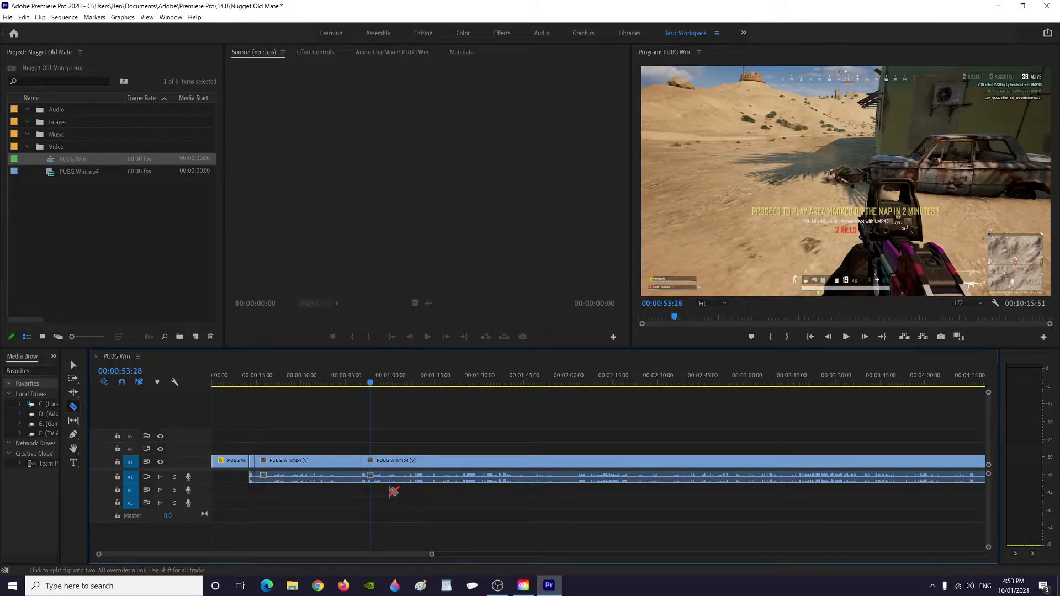
pyautogui.click(372, 463)
pyautogui.press('v')
pyautogui.hotkey('ctrl', 's')
# Clear the gameplay segment before the short kill clip and move the remaining clips back to close the gap.
pyautogui.click(366, 469)
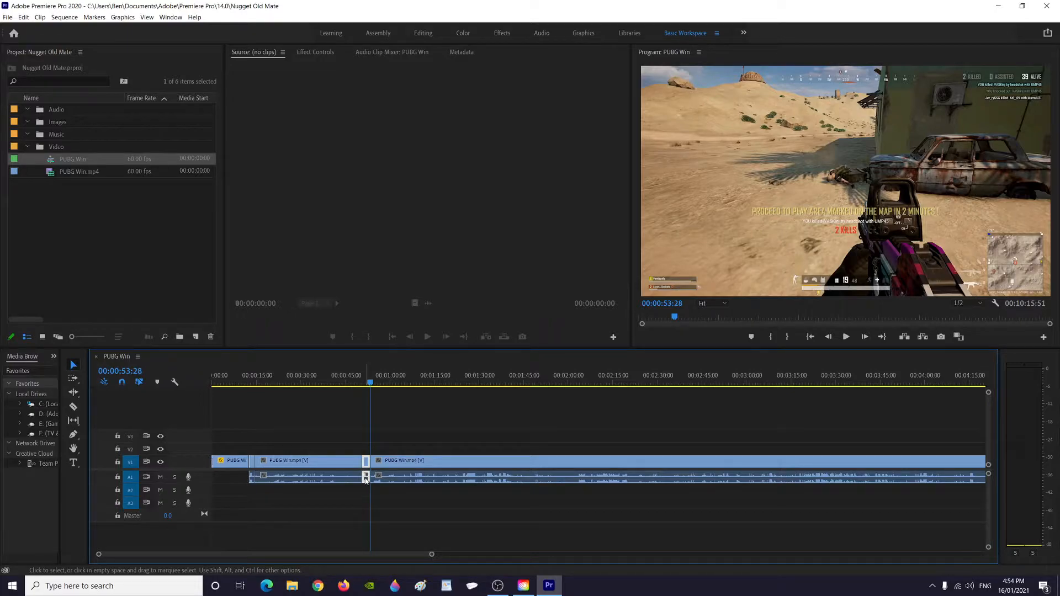
pyautogui.click(341, 469)
pyautogui.rightClick(341, 469)
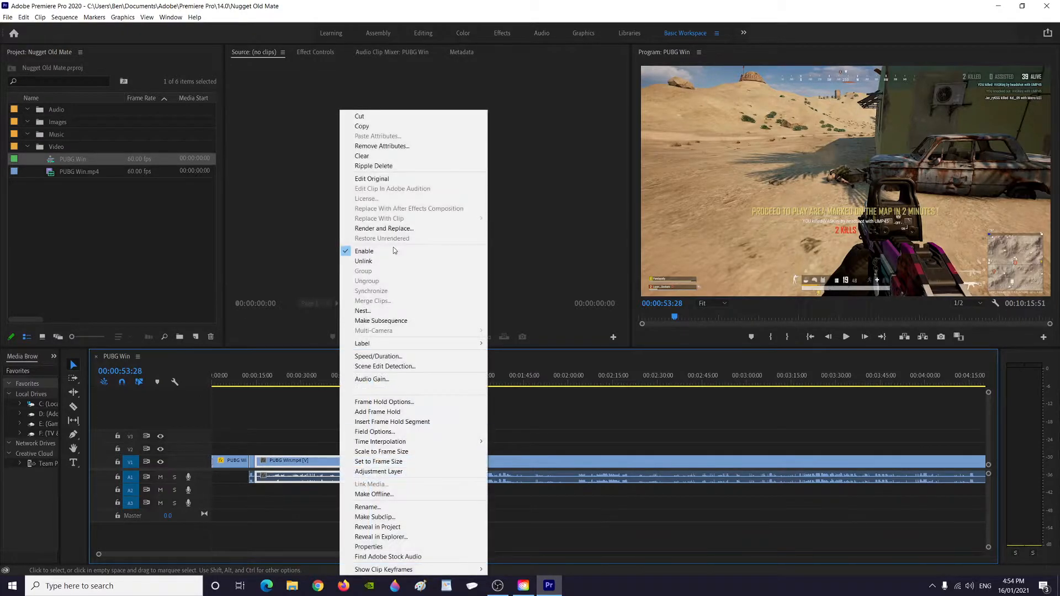
pyautogui.click(391, 159)
pyautogui.moveTo(454, 508); pyautogui.dragTo(347, 419)
pyautogui.moveTo(434, 467); pyautogui.dragTo(323, 466)
# Play the sequence across the join between the sped-up opening and the short kill clip.
pyautogui.click(265, 380)
pyautogui.moveTo(261, 415); pyautogui.dragTo(245, 417)
pyautogui.press('space')
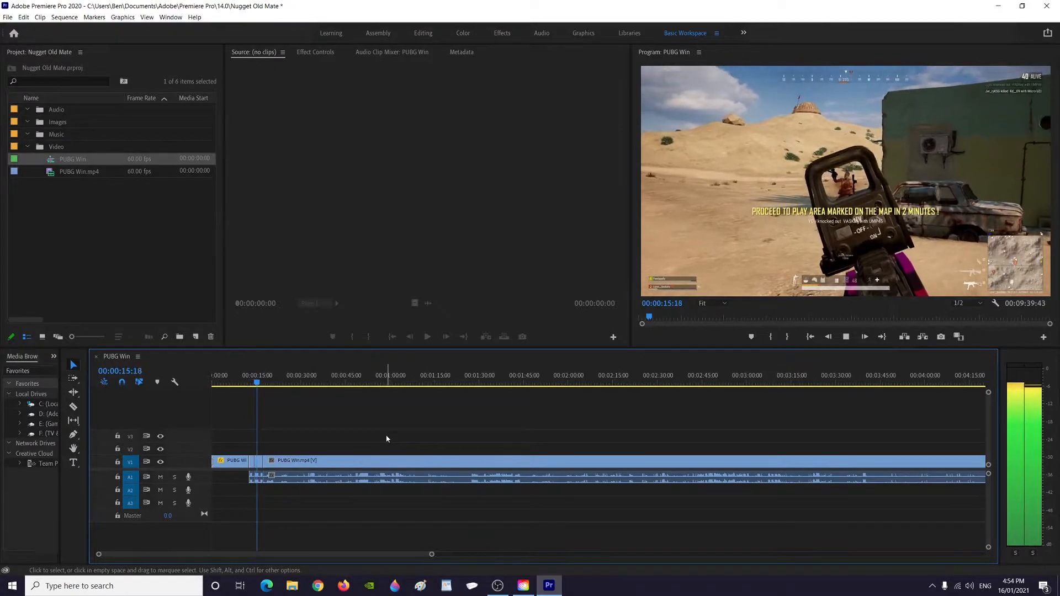
pyautogui.press('space')
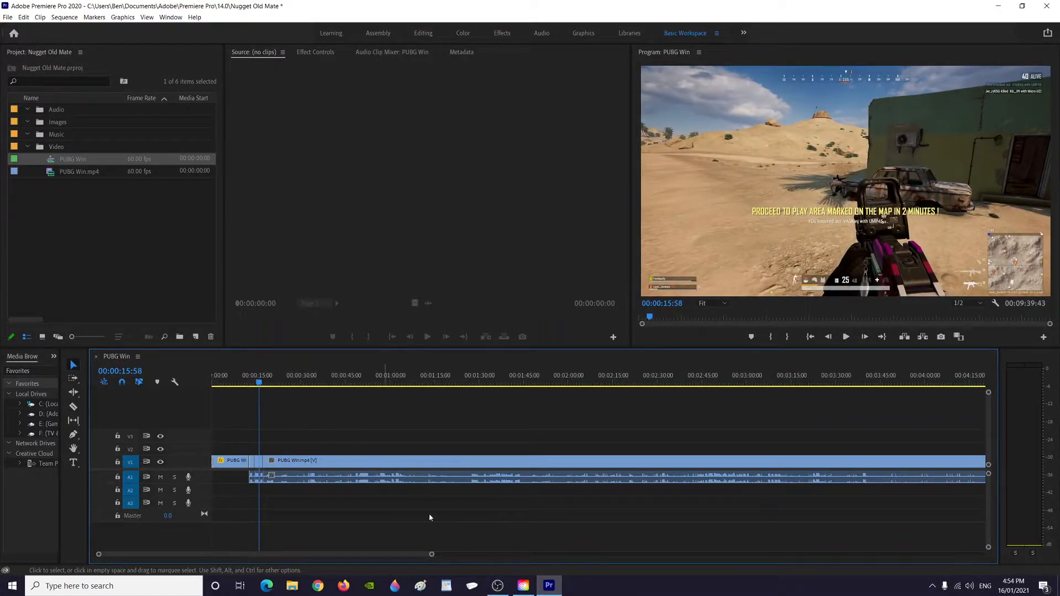
# Move the playhead to 00:00:39:00, where the tenth kill is shown.
pyautogui.moveTo(431, 556); pyautogui.dragTo(677, 554)
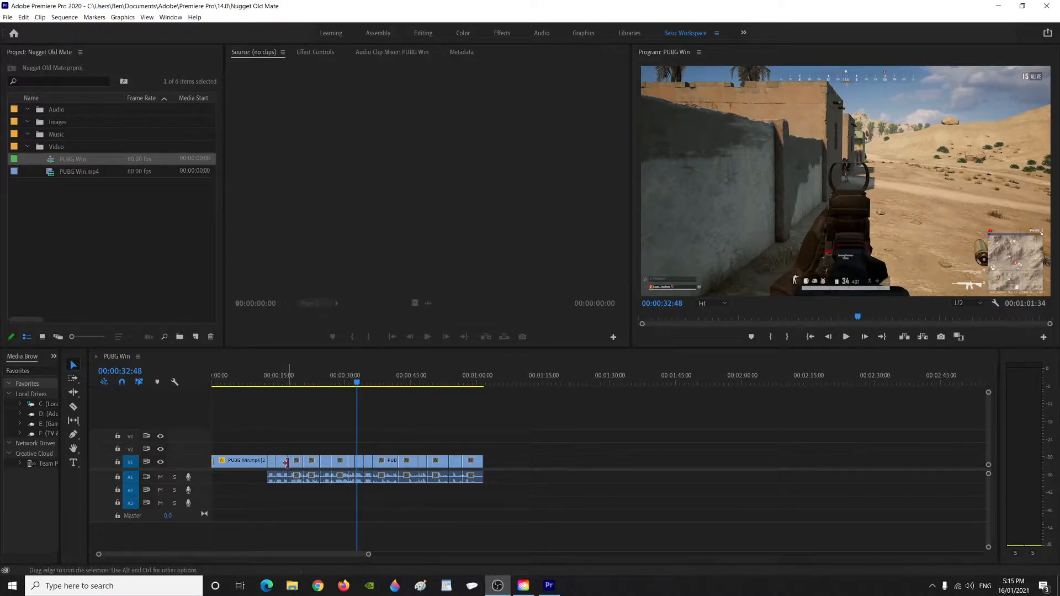
pyautogui.moveTo(356, 385); pyautogui.dragTo(355, 387)
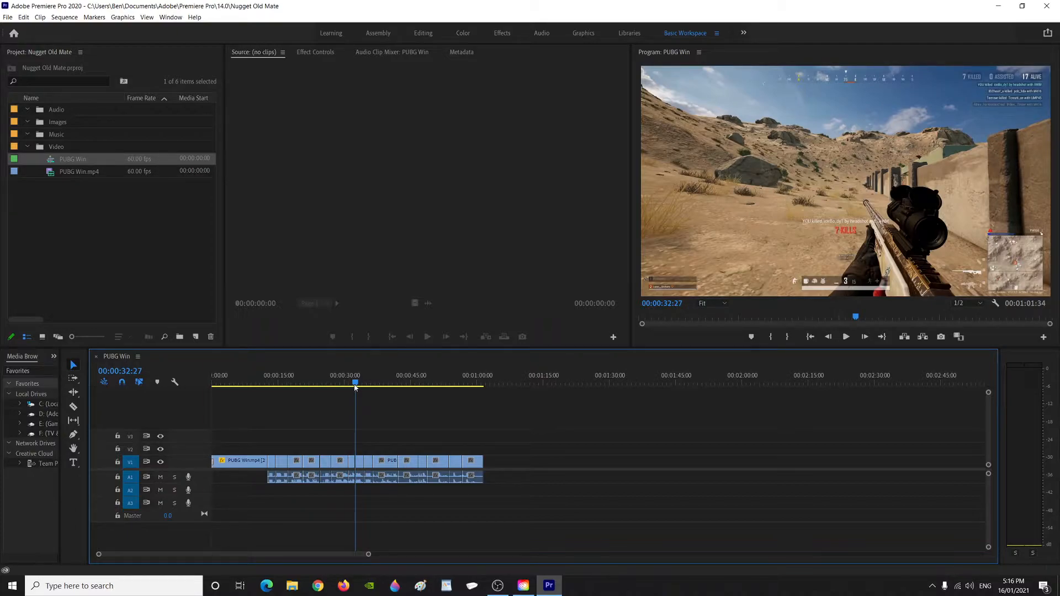
pyautogui.moveTo(355, 386); pyautogui.dragTo(385, 388)
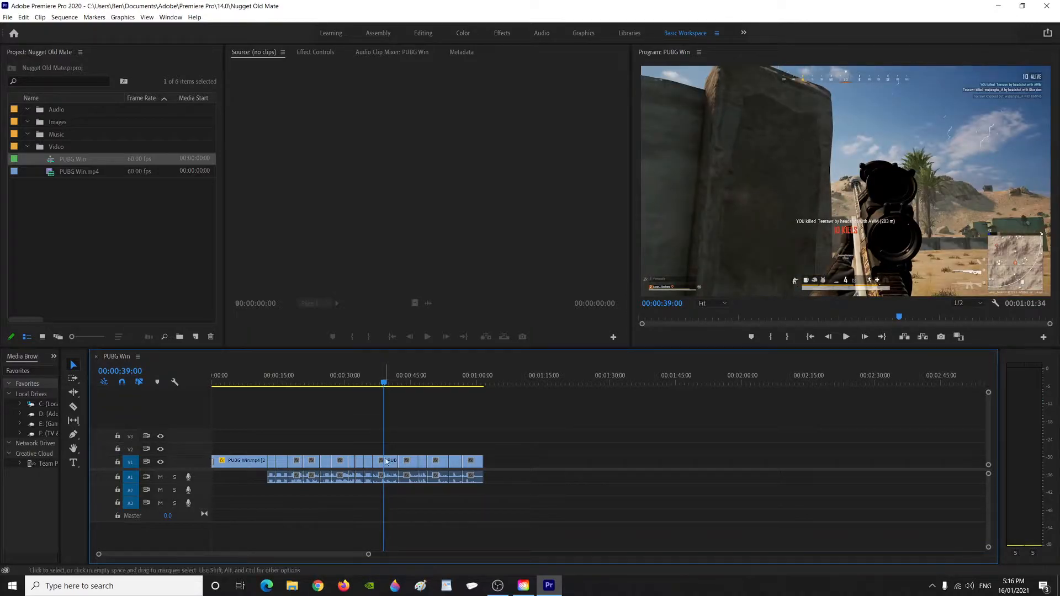
# Create a legacy title named "NOICE!!" in the Images bin with the default 2560 × 1440 settings.
pyautogui.click(51, 125)
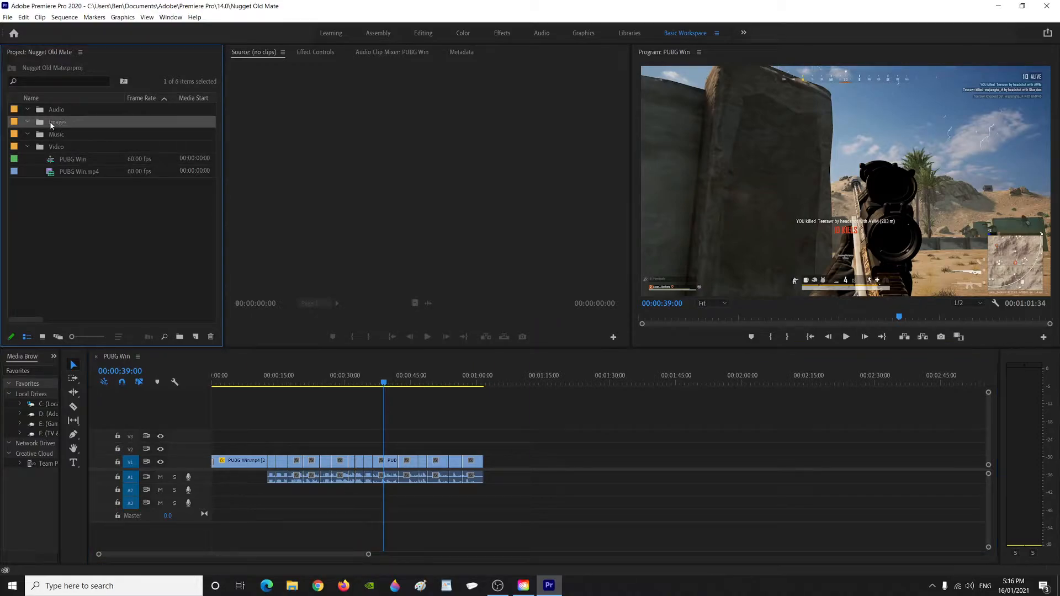
pyautogui.click(7, 17)
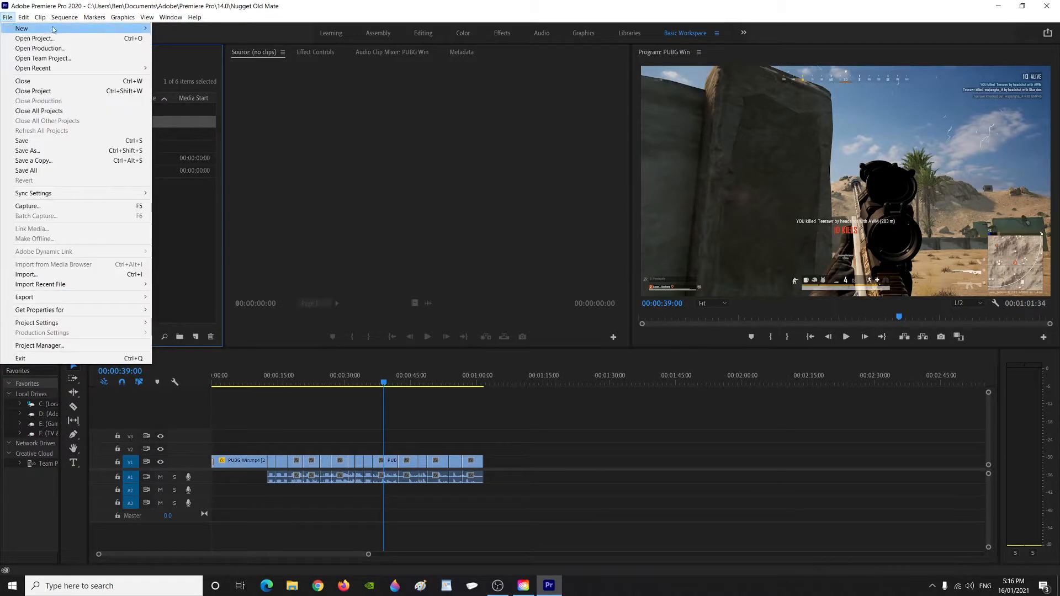
pyautogui.moveTo(50, 28)
pyautogui.click(191, 149)
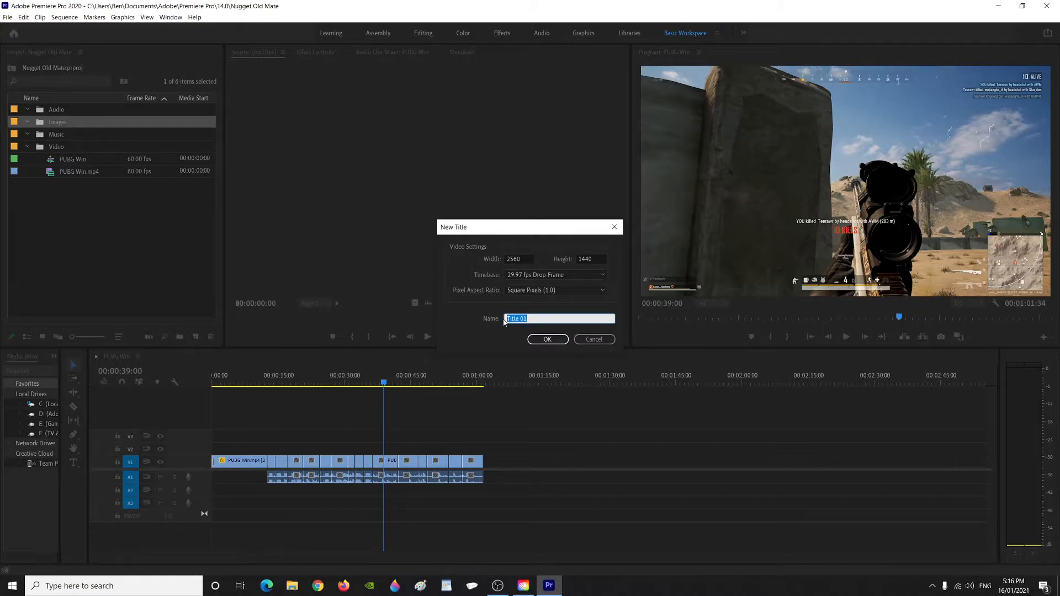
pyautogui.write('NOICE!!')
pyautogui.click(547, 339)
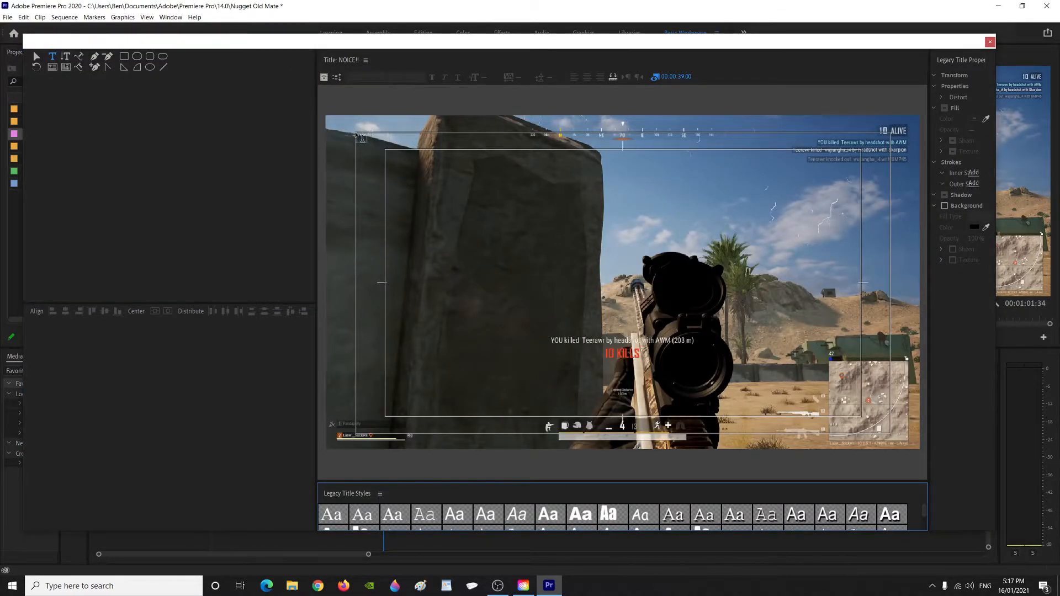
# Draw a text box about 2301 × 1295 over the title frame, centre its text and set the font to ObelixPro.
pyautogui.moveTo(357, 135); pyautogui.dragTo(890, 434)
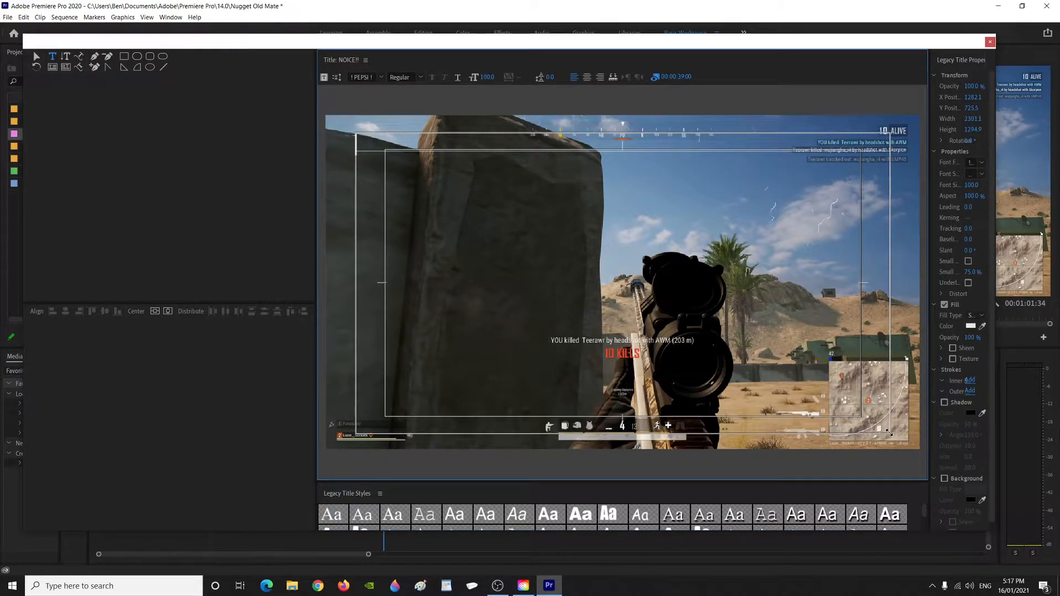
pyautogui.click(587, 77)
pyautogui.click(381, 77)
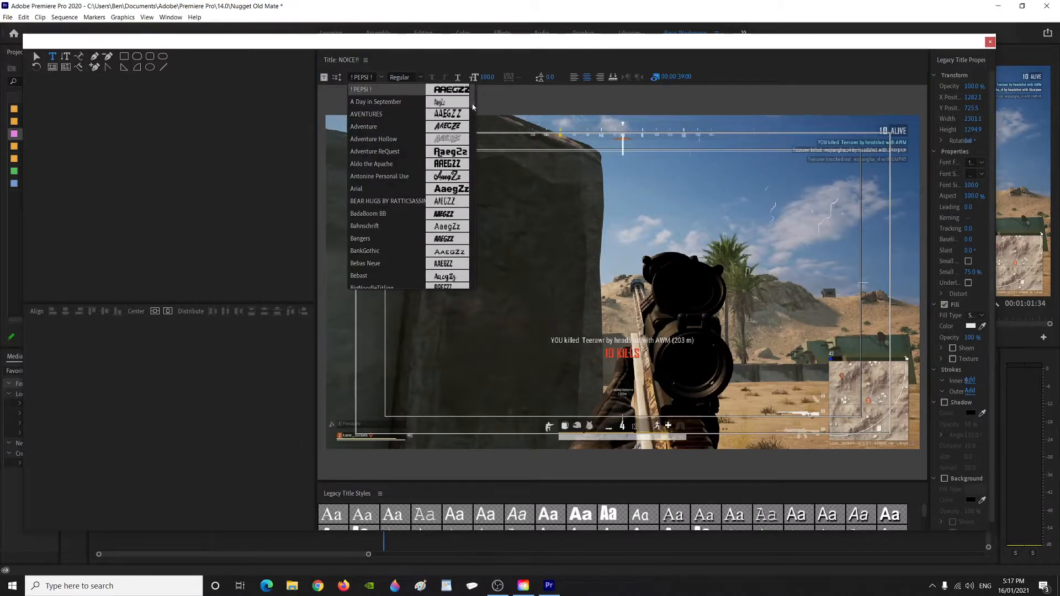
pyautogui.scroll(-10, 470, 165)
pyautogui.scroll(-5, 474, 270)
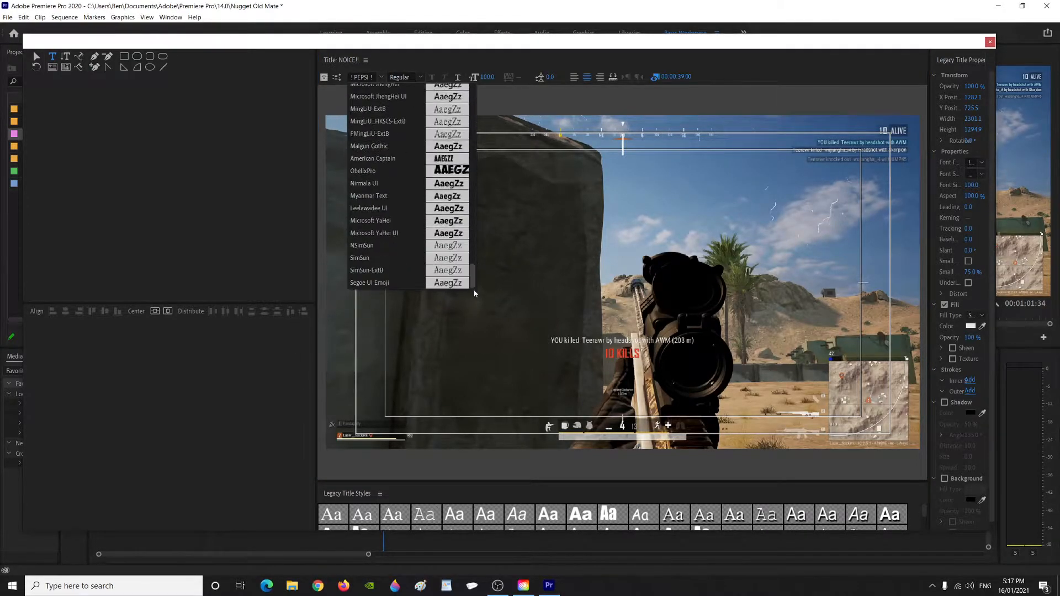
pyautogui.click(367, 171)
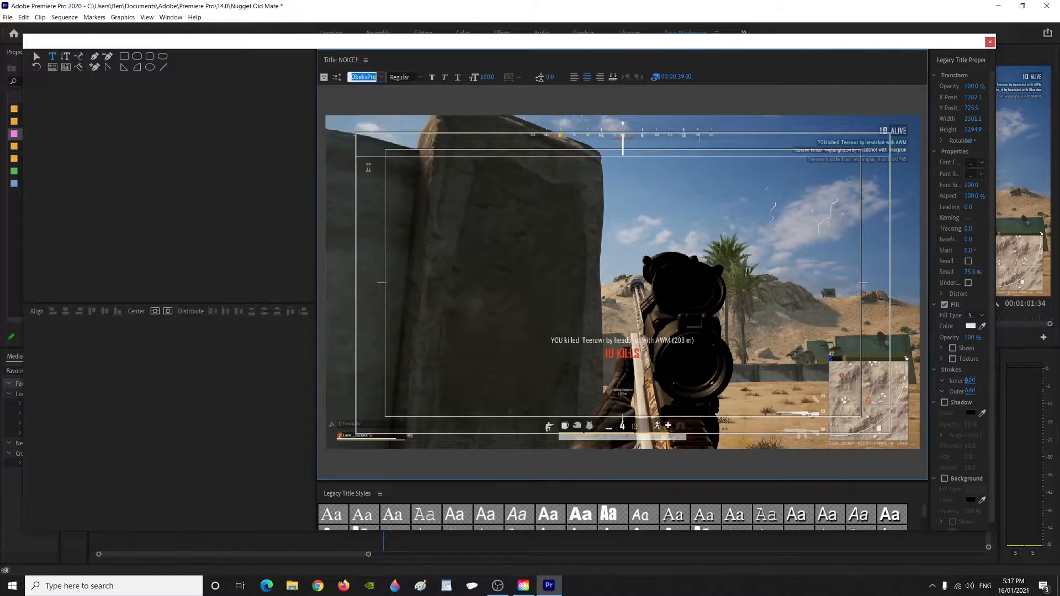
# Enter "NOICE!!" in the title's text box and set its font size to 337.
pyautogui.click(629, 144)
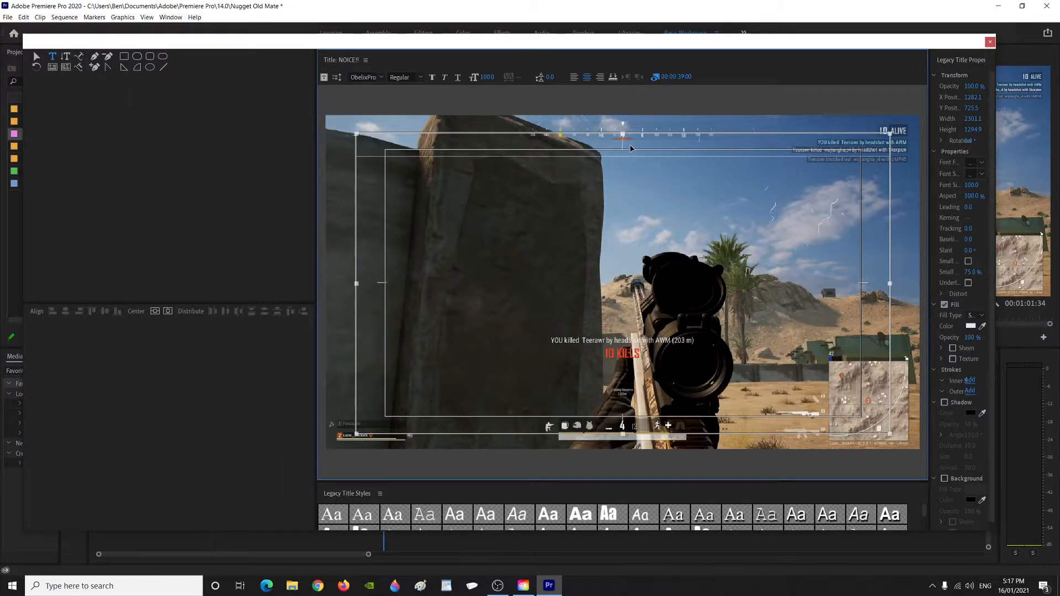
pyautogui.write('NOICE!!')
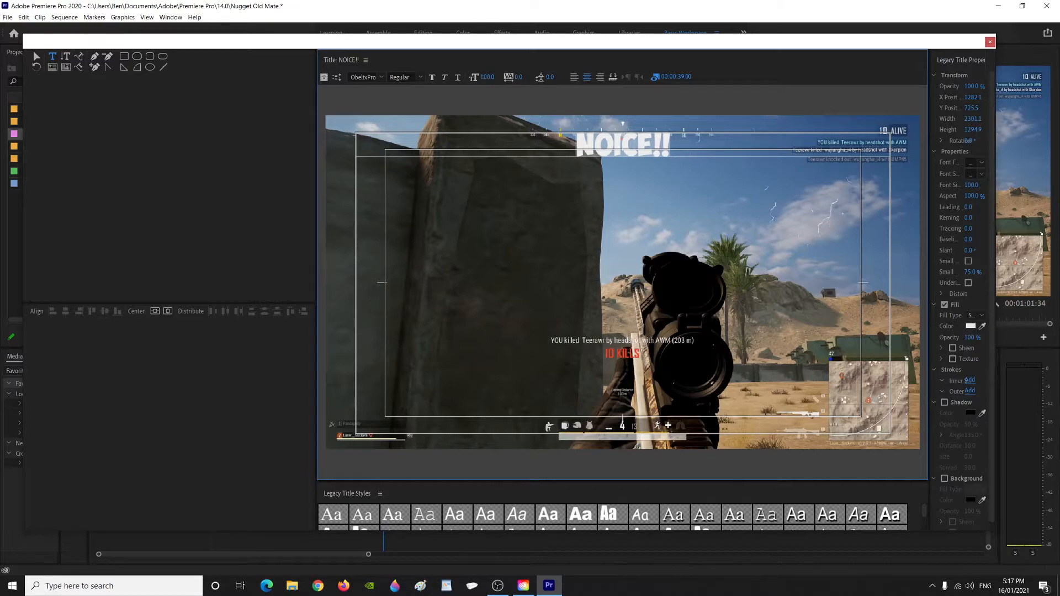
pyautogui.moveTo(486, 77)
pyautogui.mouseDown()
pyautogui.moveTo(597, 76)
pyautogui.moveTo(445, 76)
pyautogui.moveTo(616, 77)
pyautogui.moveTo(492, 76)
pyautogui.mouseUp()
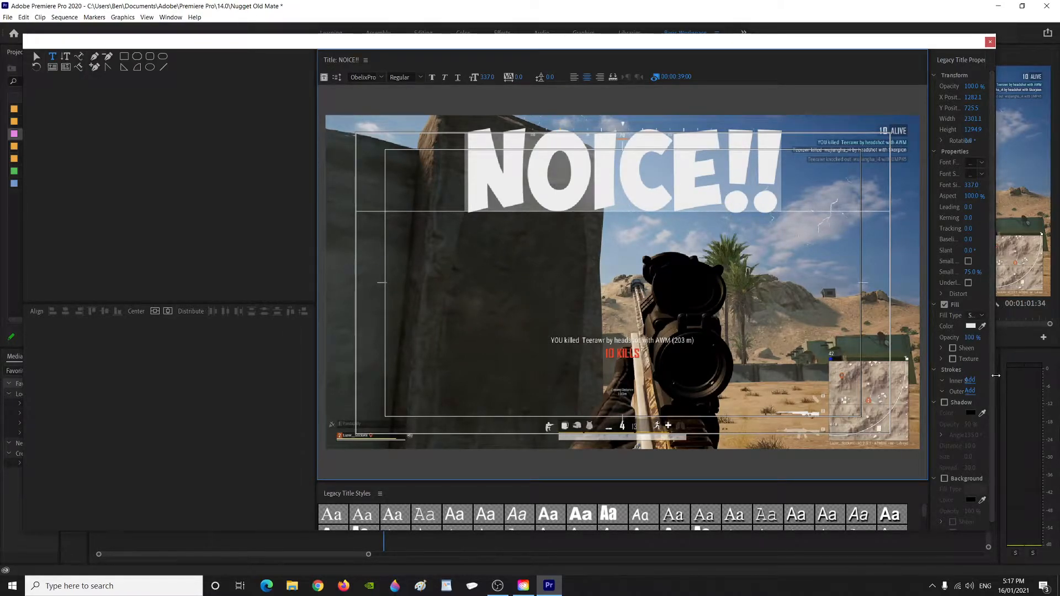
# Add a black outer stroke of size 10 to the title text and close the title editor.
pyautogui.moveTo(996, 379)
pyautogui.mouseDown()
pyautogui.moveTo(1042, 378)
pyautogui.moveTo(991, 377)
pyautogui.mouseUp()
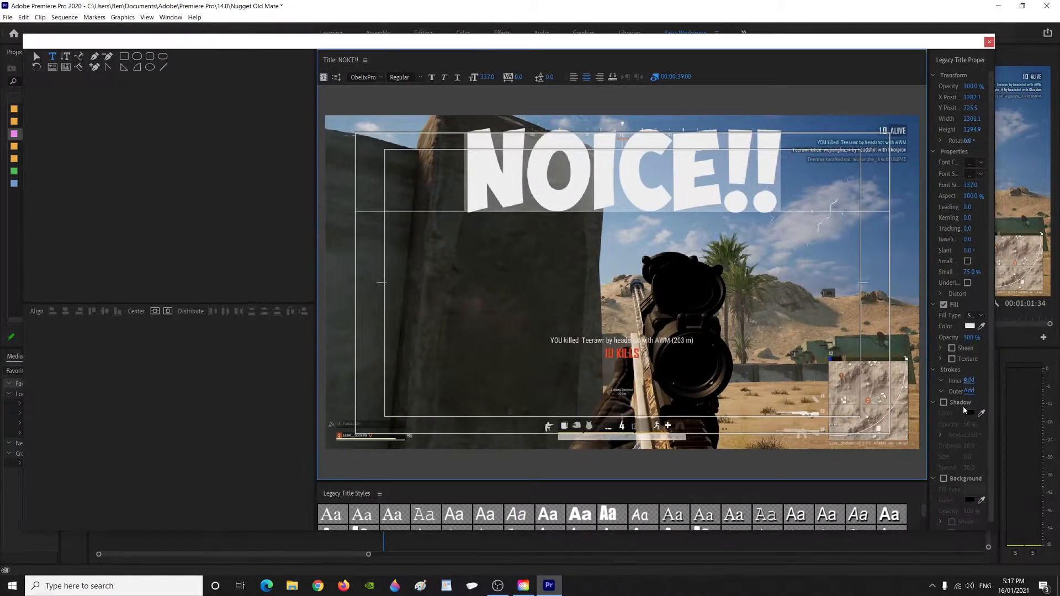
pyautogui.click(969, 391)
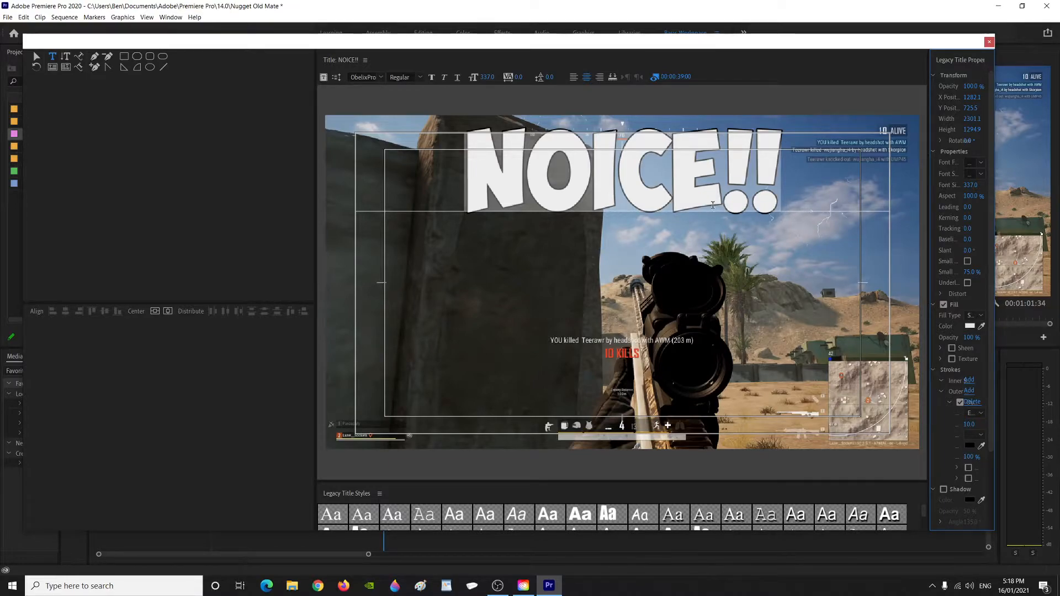
pyautogui.click(990, 43)
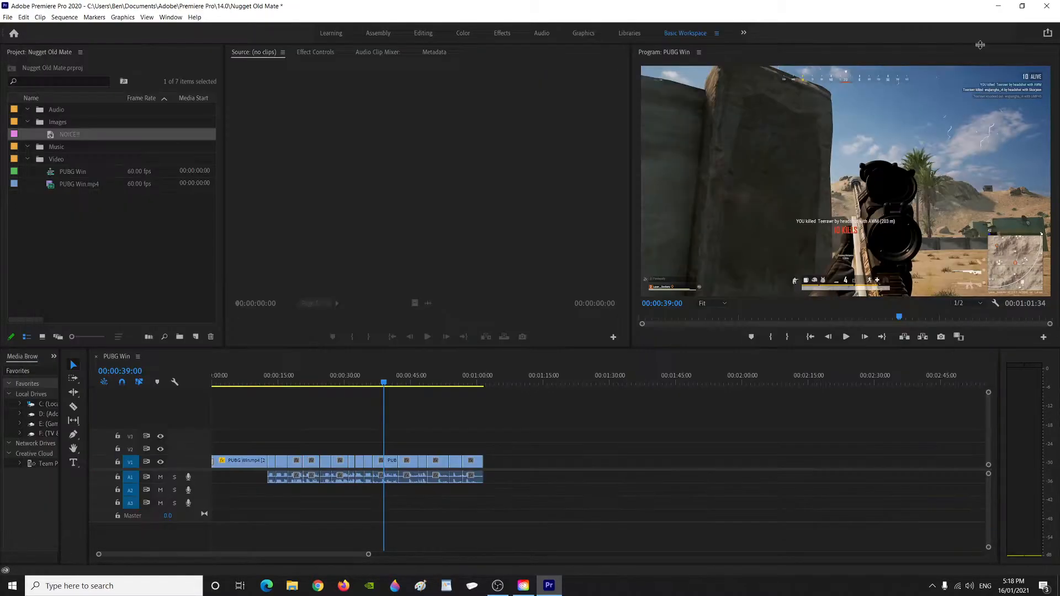
# Place the NOICE!! title on track V2, starting at 00:00:39:00 above the tenth-kill clip.
pyautogui.click(52, 136)
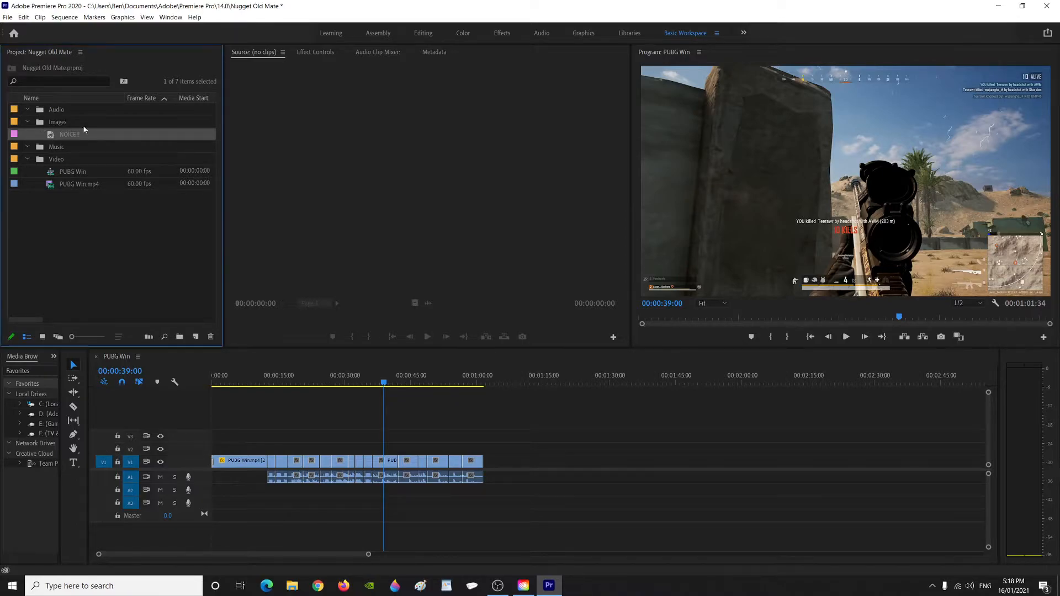
pyautogui.moveTo(50, 136); pyautogui.dragTo(392, 451)
pyautogui.moveTo(376, 551); pyautogui.dragTo(266, 554)
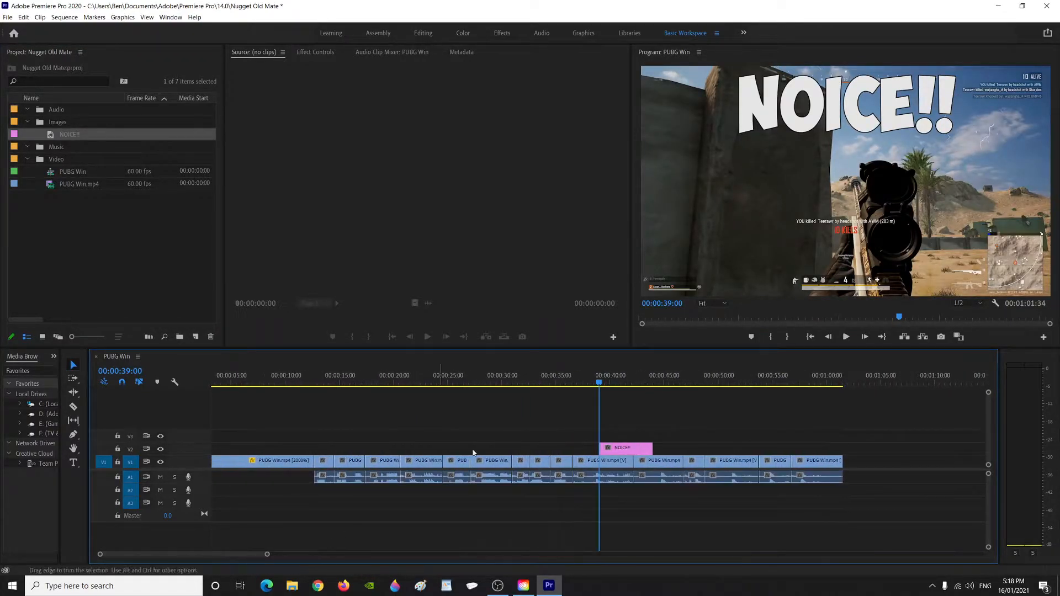
# Trim the NOICE!! title's end back to the end of the tenth-kill clip below it and play the result.
pyautogui.moveTo(600, 397); pyautogui.dragTo(570, 397)
pyautogui.press('space')
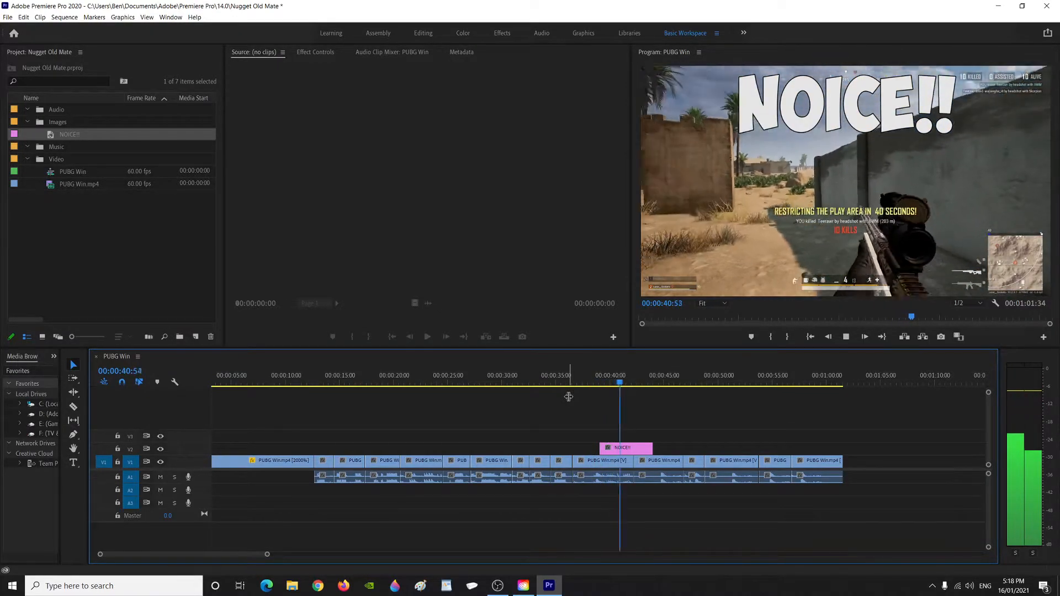
pyautogui.press('space')
pyautogui.moveTo(652, 447); pyautogui.dragTo(634, 447)
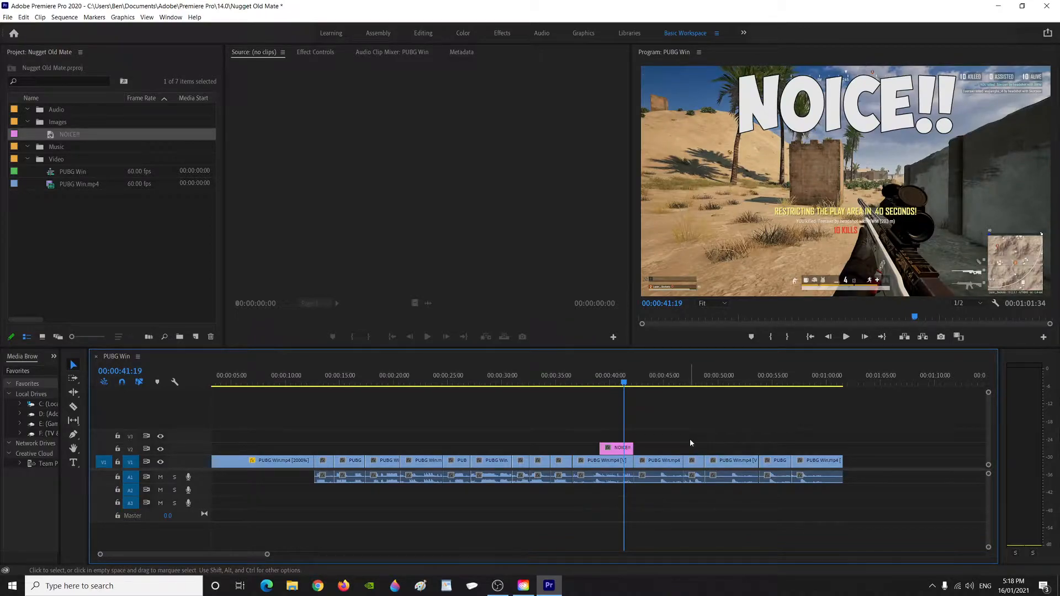
pyautogui.press('space')
pyautogui.press('space')
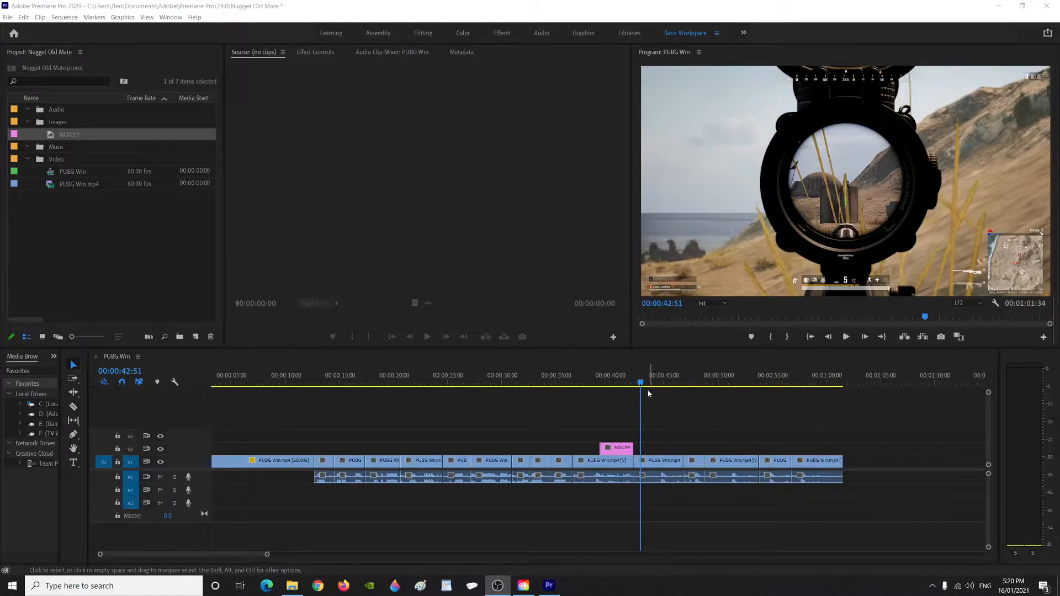
# Move the gameplay clip at 00:00:50:19 up to track V2, with its audio on track A2.
pyautogui.moveTo(647, 387); pyautogui.dragTo(722, 395)
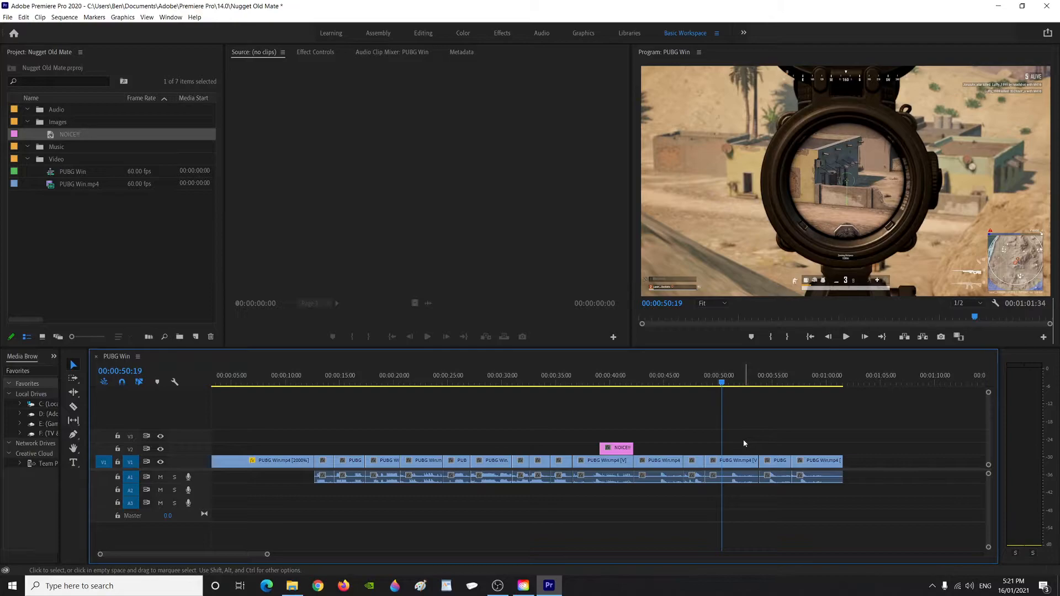
pyautogui.click(731, 460)
pyautogui.hotkey('alt', 'Up')
pyautogui.hotkey('alt', 'Down')
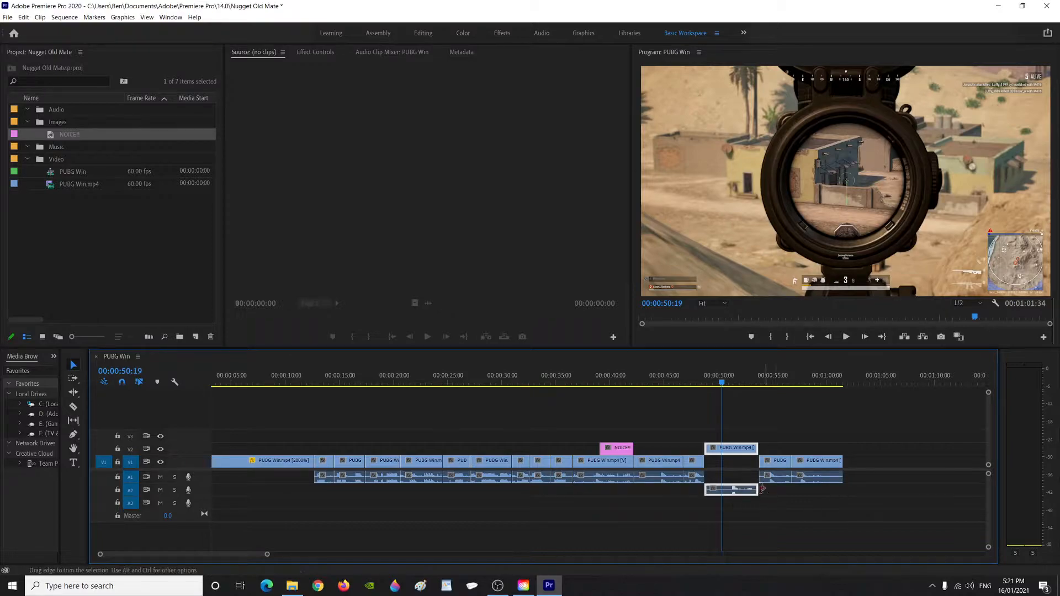
pyautogui.moveTo(744, 493); pyautogui.dragTo(744, 479)
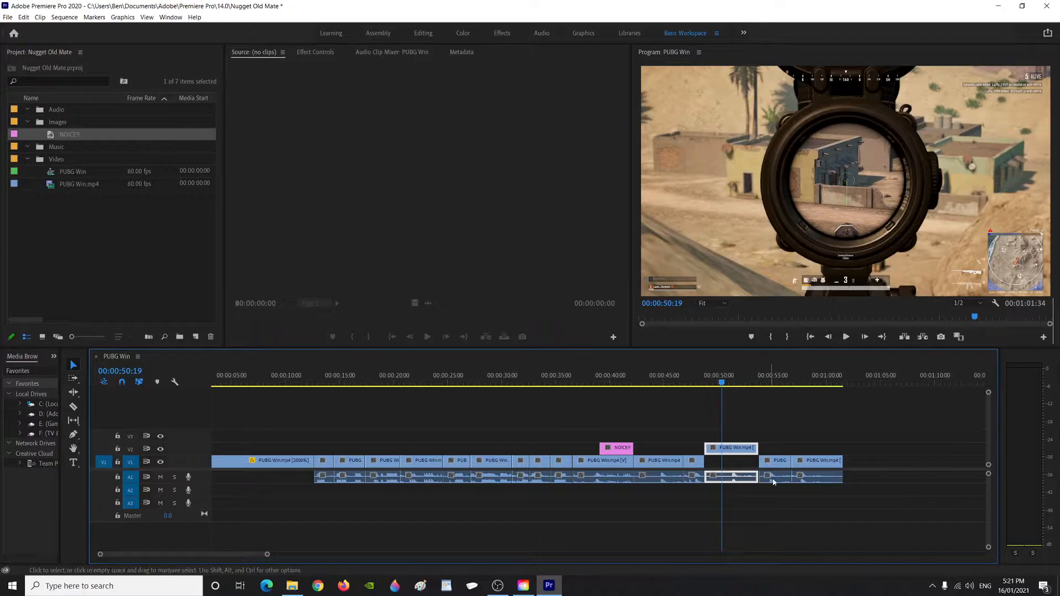
pyautogui.moveTo(737, 478); pyautogui.dragTo(736, 489)
# Find the frame just before the shot is fired and split the raised clip there, at 00:00:51:07.
pyautogui.moveTo(719, 385)
pyautogui.mouseDown()
pyautogui.moveTo(705, 386)
pyautogui.moveTo(730, 388)
pyautogui.mouseUp()
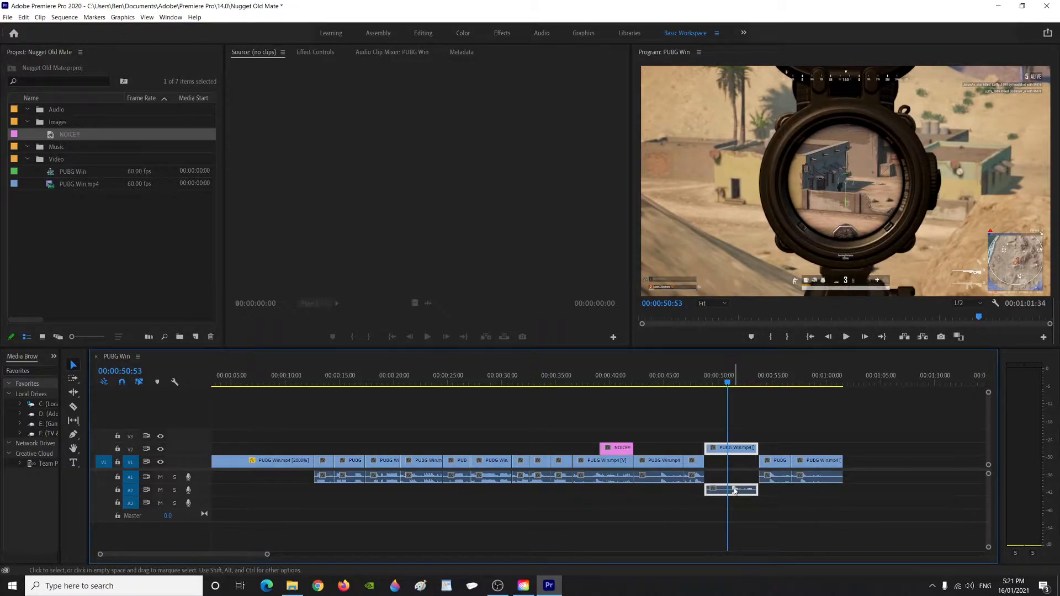
pyautogui.moveTo(268, 556); pyautogui.dragTo(213, 563)
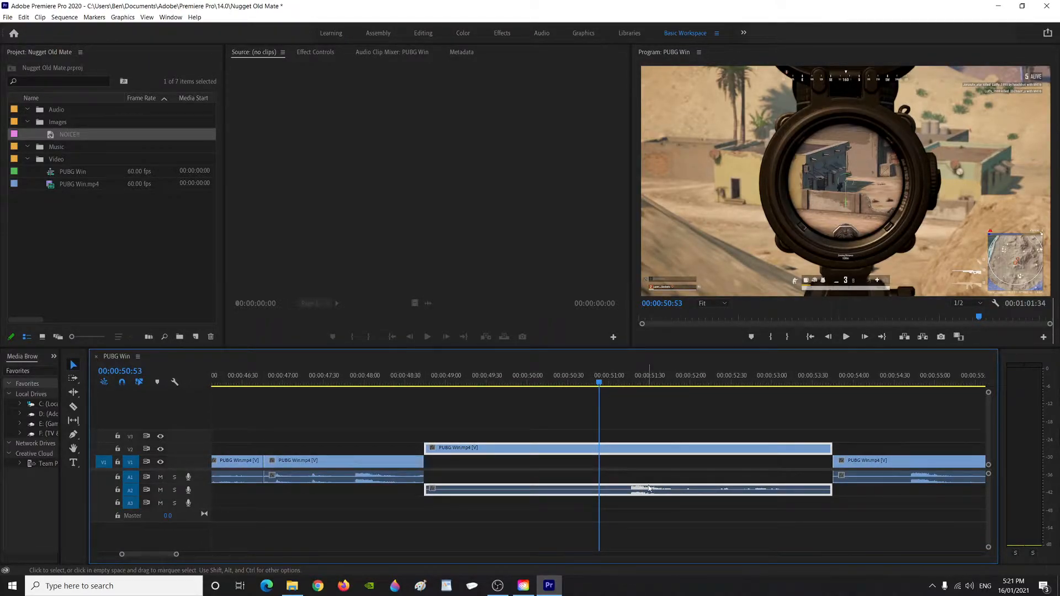
pyautogui.moveTo(601, 387); pyautogui.dragTo(624, 414)
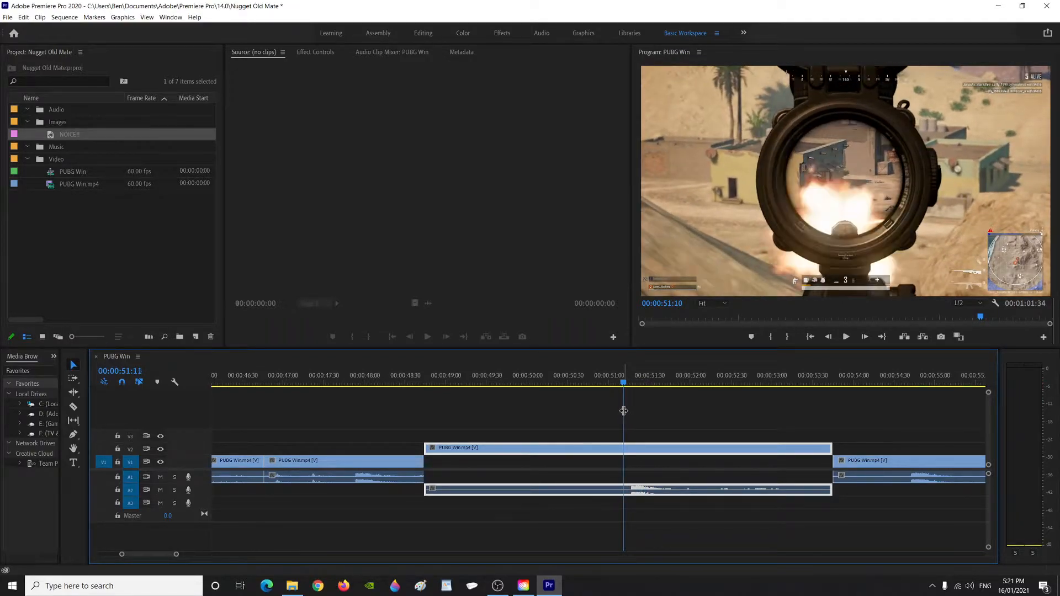
pyautogui.press('Left')
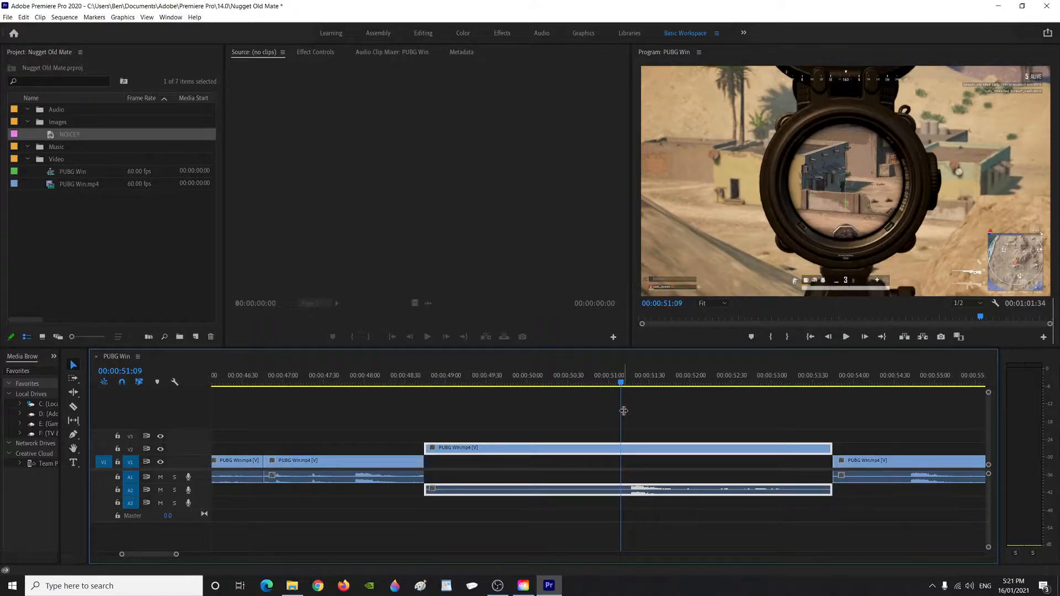
pyautogui.press('Right')
pyautogui.press('Right')
pyautogui.press('Right')
pyautogui.press('Left')
pyautogui.press('Right')
pyautogui.press('Left')
pyautogui.press('Left')
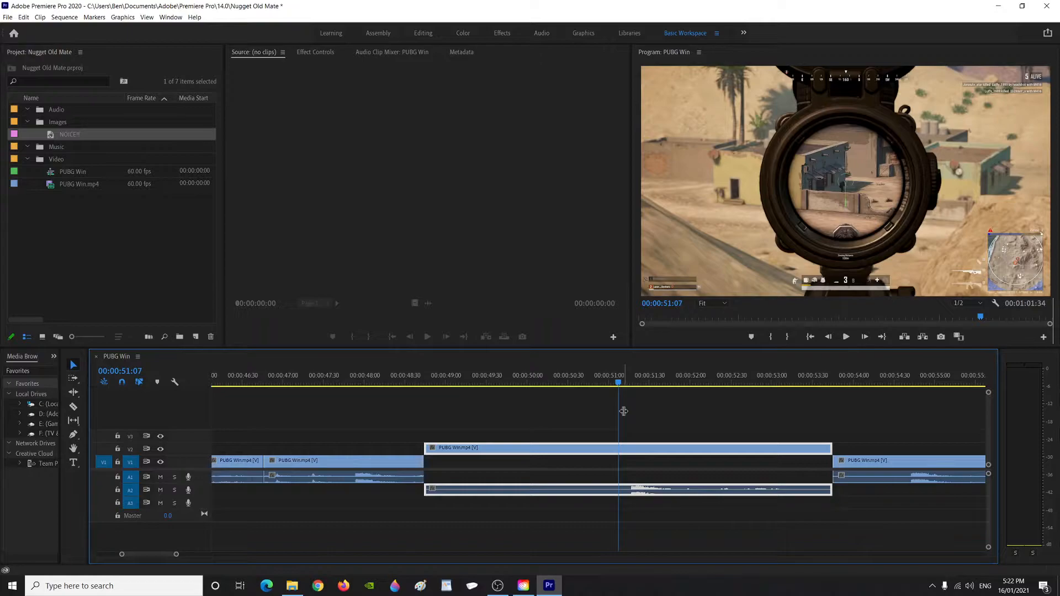
pyautogui.click(619, 490)
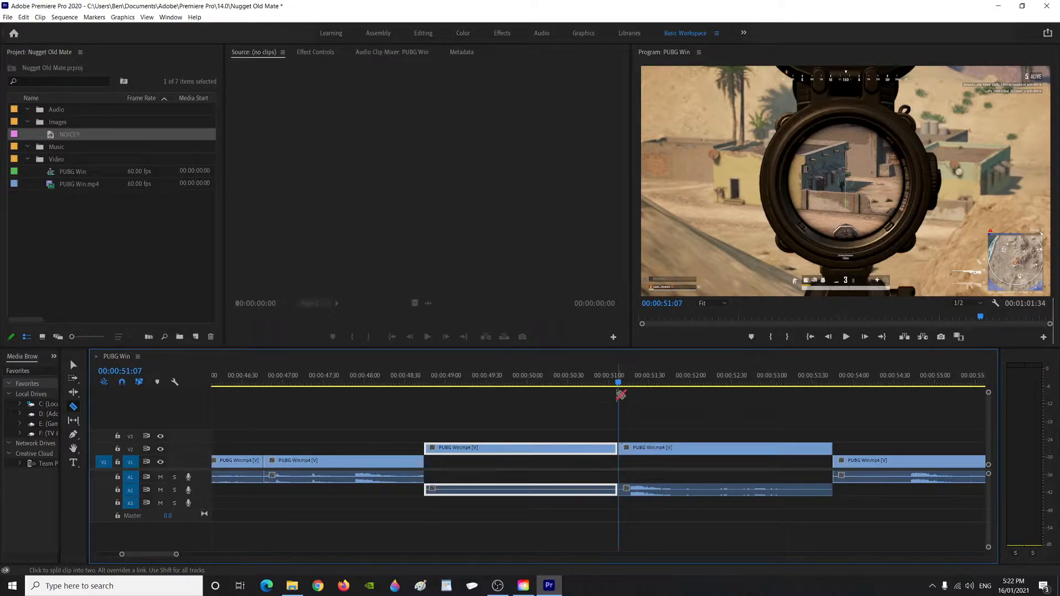
# Split the raised clip again after the kill, at 00:00:52:04, and save the project.
pyautogui.press('space')
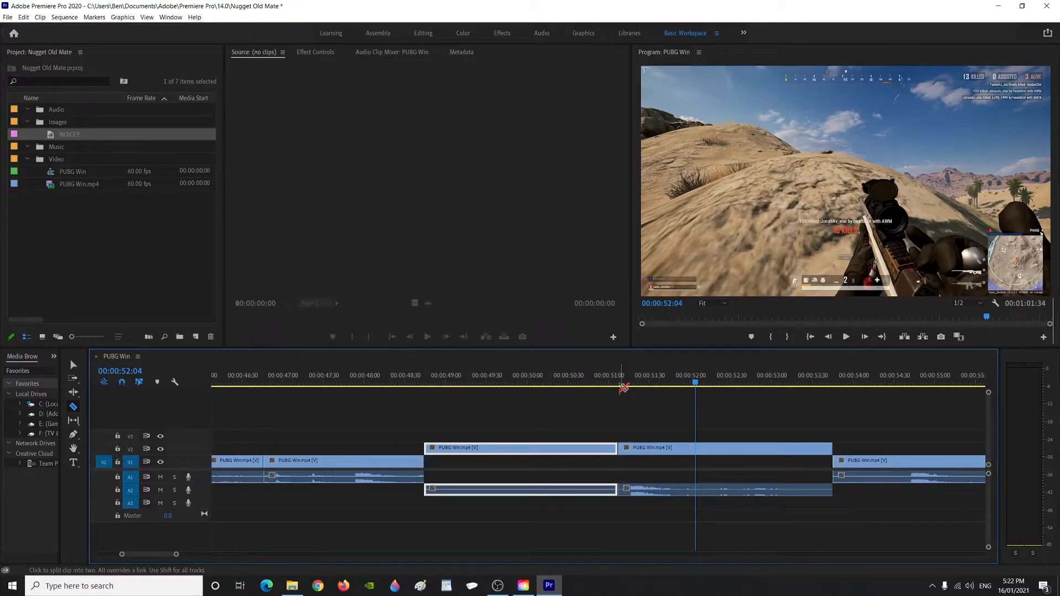
pyautogui.click(700, 488)
pyautogui.press('v')
pyautogui.click(705, 512)
pyautogui.hotkey('ctrl', 's')
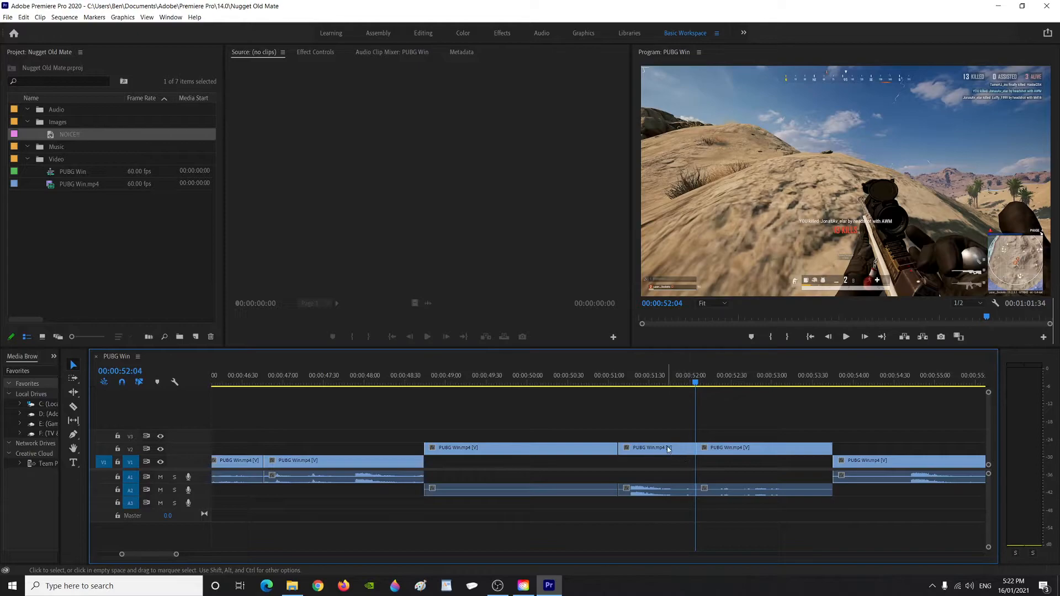
# Move the segment between the two cuts up to track V4, with its audio on track A3.
pyautogui.moveTo(665, 446); pyautogui.dragTo(658, 431)
pyautogui.moveTo(661, 494); pyautogui.dragTo(660, 507)
pyautogui.click(771, 411)
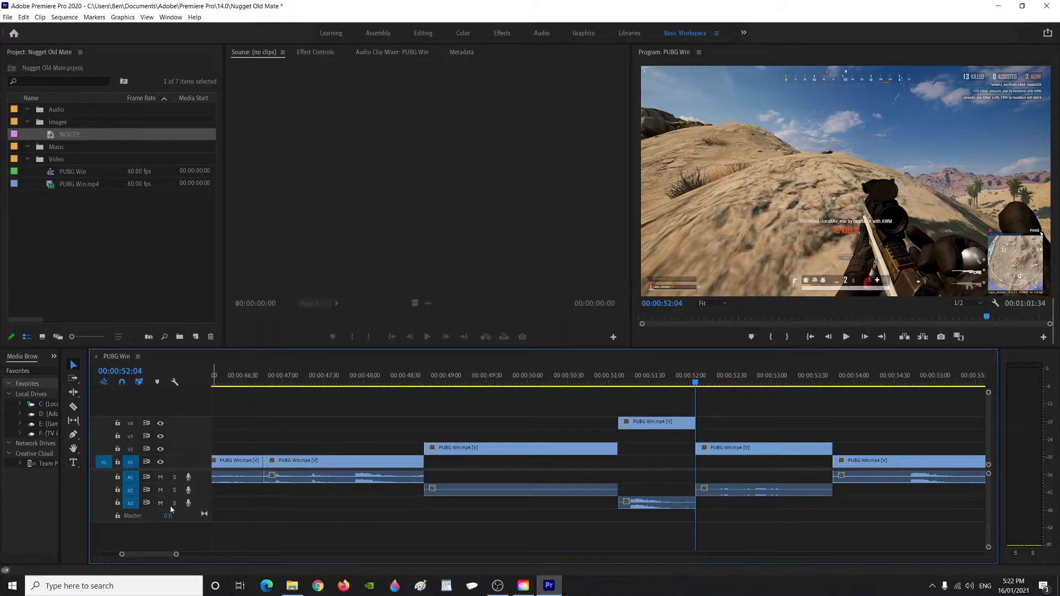
# Add one video track after Video 4 and one standard audio track after Audio 3.
pyautogui.rightClick(165, 532)
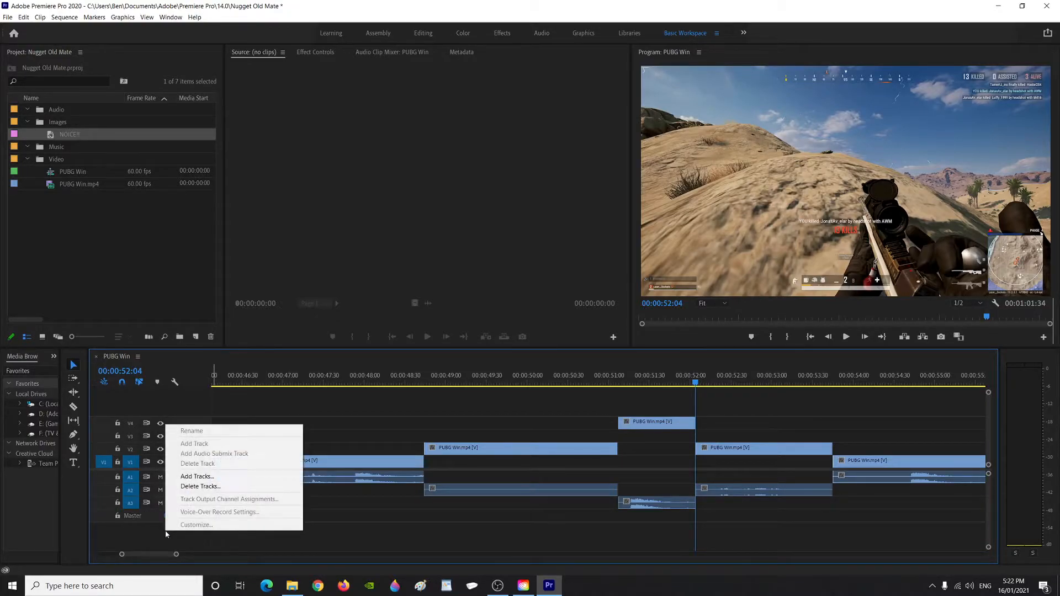
pyautogui.click(197, 477)
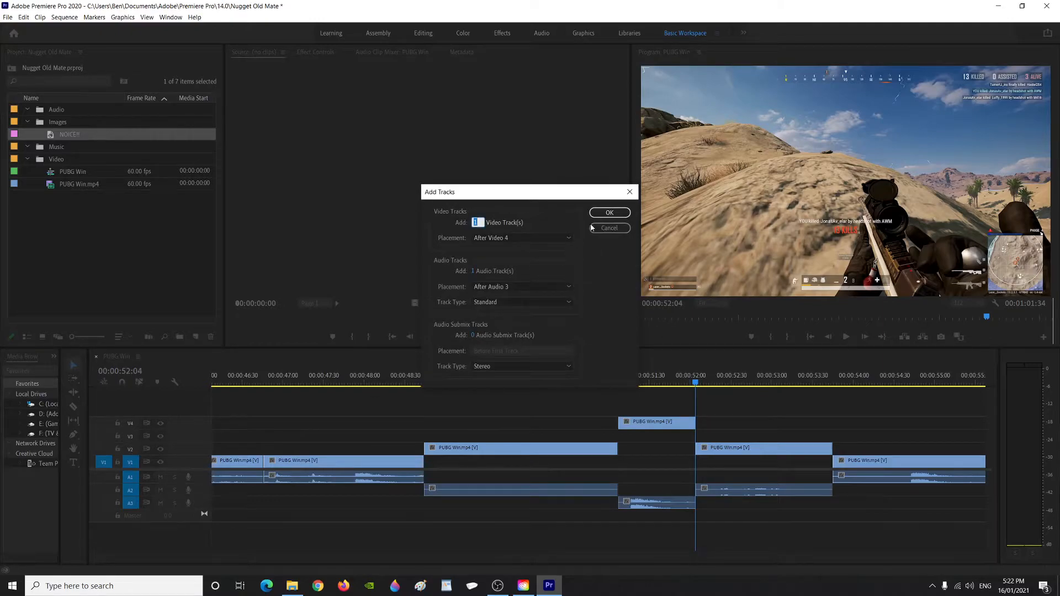
pyautogui.click(605, 212)
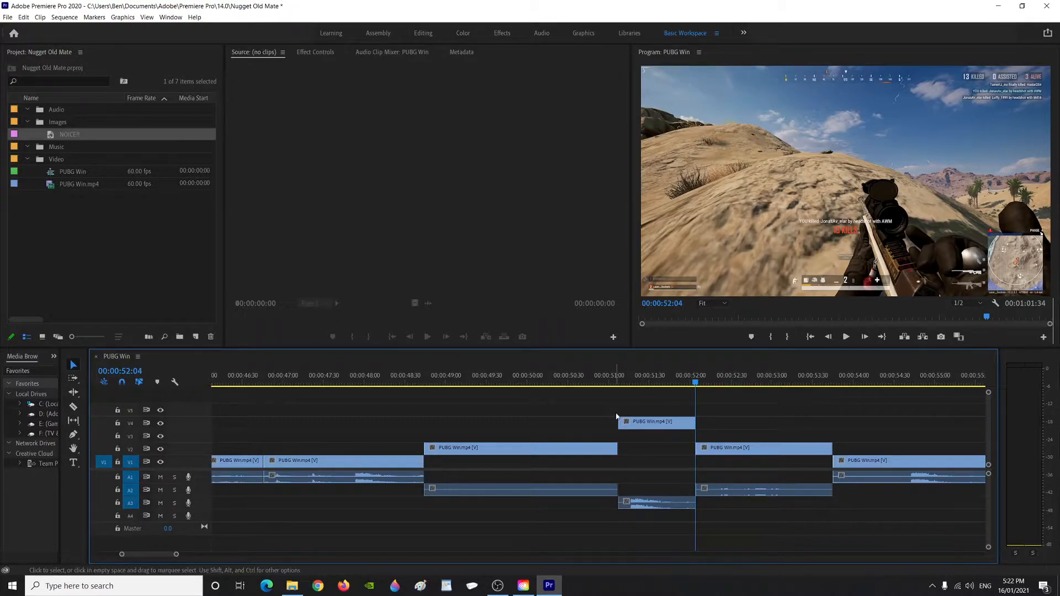
# Set the speed of the V4 kill-shot segment to 20%.
pyautogui.moveTo(697, 382); pyautogui.dragTo(634, 396)
pyautogui.rightClick(653, 428)
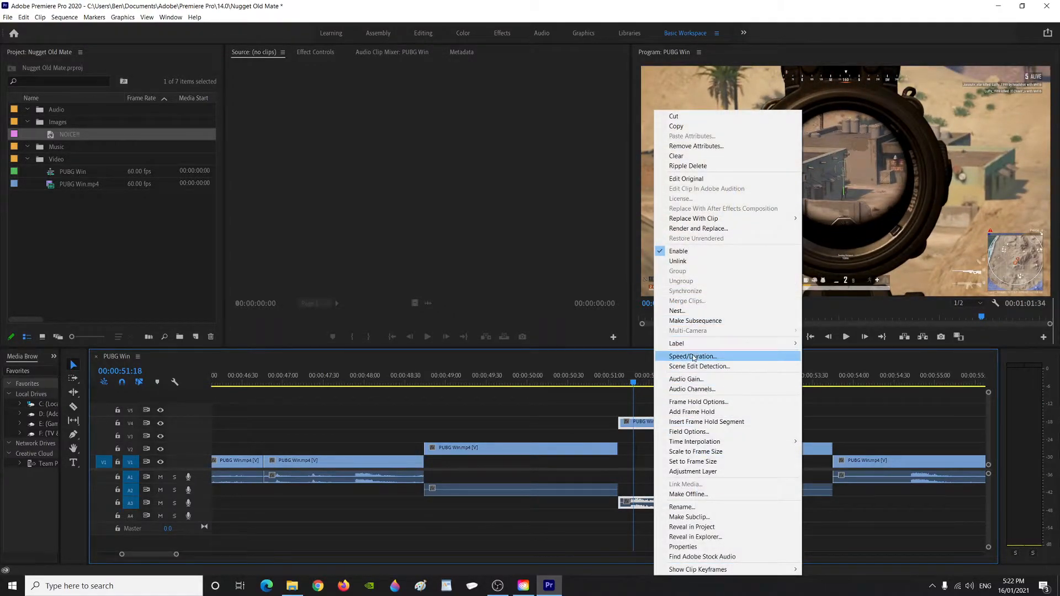
pyautogui.click(693, 357)
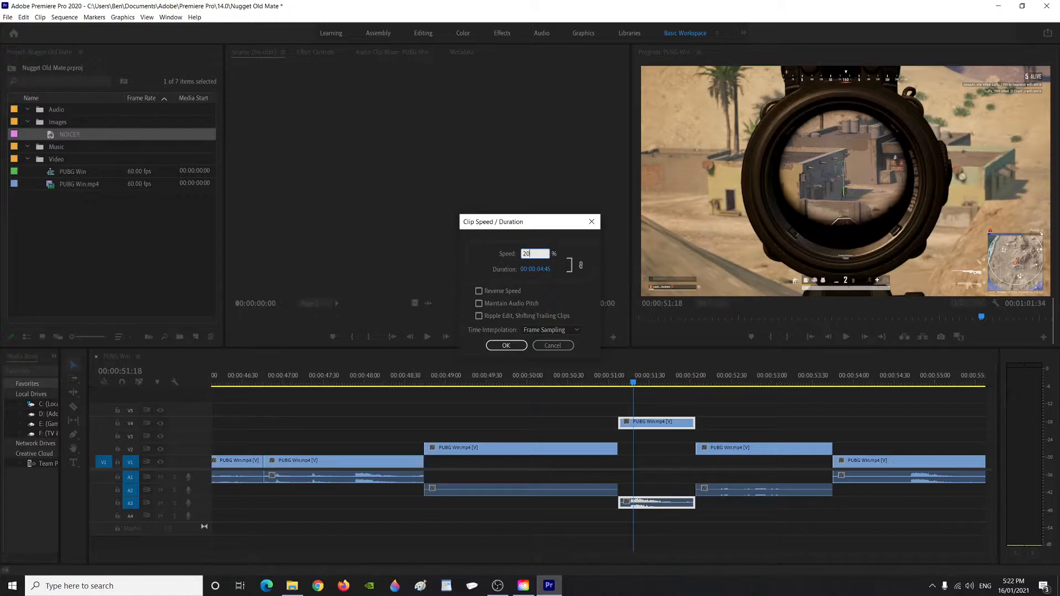
pyautogui.press('Return')
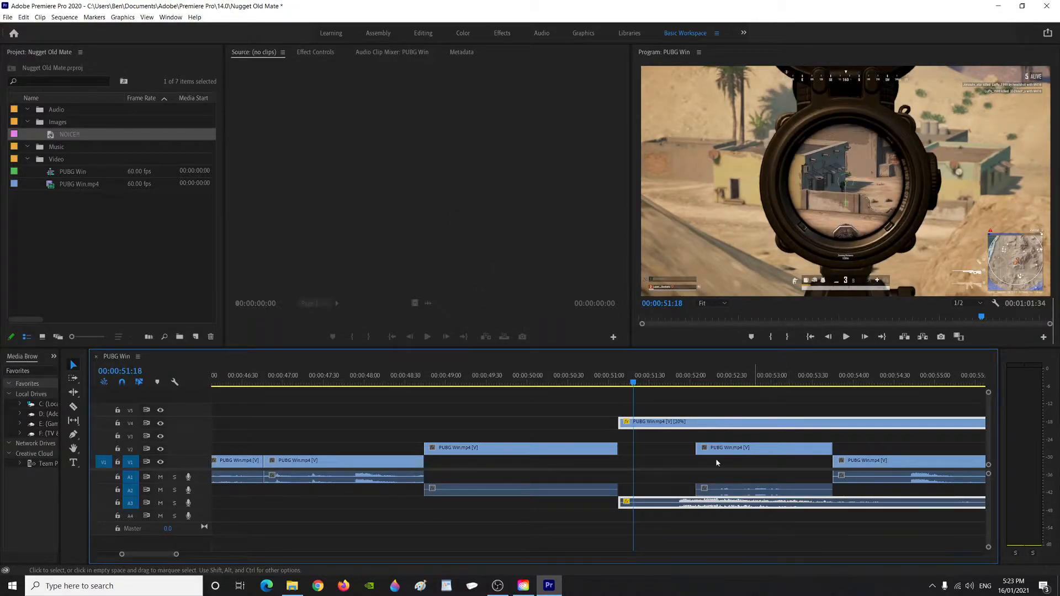
# Move all clips following the slow-motion segment about nine seconds later to make room for it.
pyautogui.moveTo(176, 554); pyautogui.dragTo(271, 554)
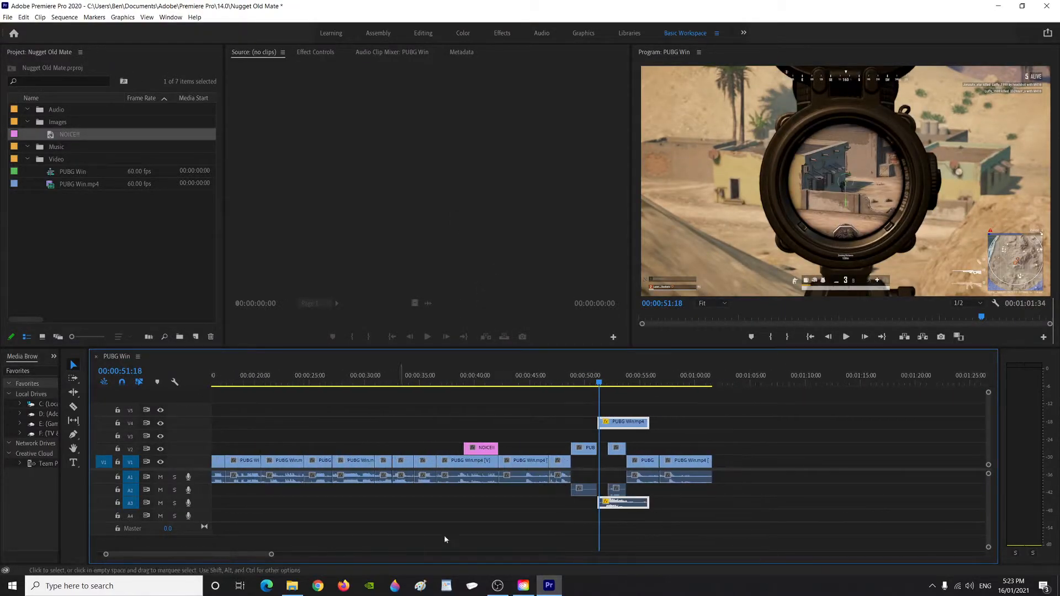
pyautogui.click(687, 491)
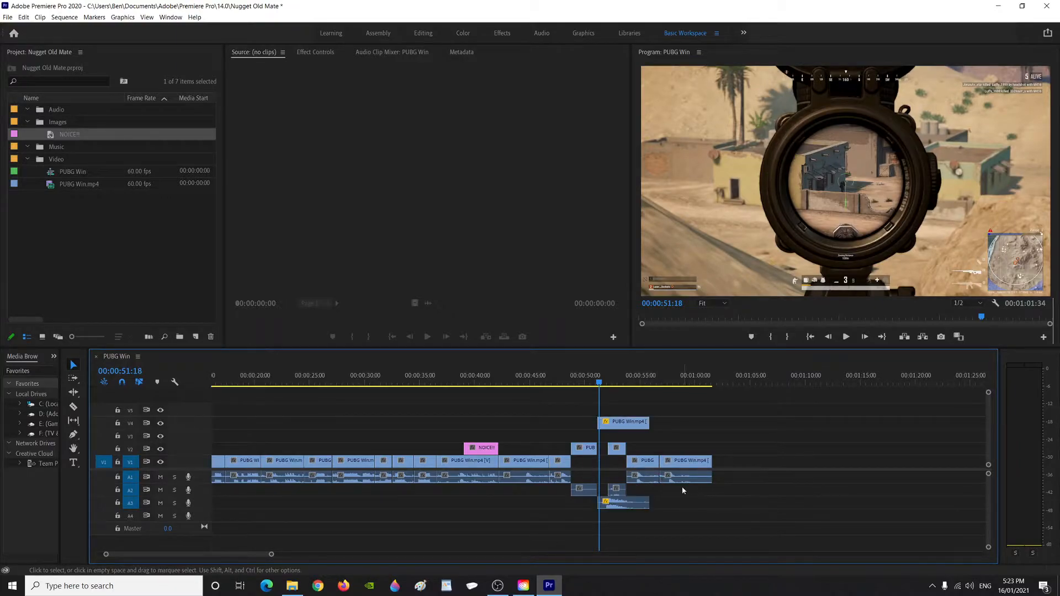
pyautogui.moveTo(736, 492); pyautogui.dragTo(719, 456)
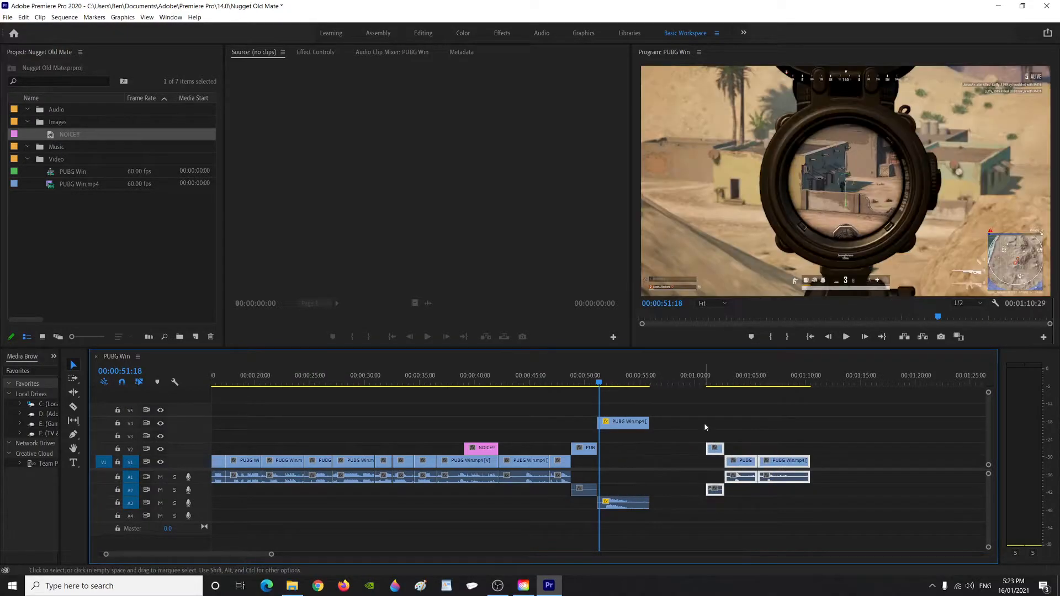
# Return the raised pre-shot, slow-motion and post-kill clips to track V1, with their audio on A1.
pyautogui.moveTo(580, 454); pyautogui.dragTo(616, 481)
pyautogui.click(586, 443)
pyautogui.click(582, 520)
pyautogui.click(575, 515)
pyautogui.moveTo(618, 424); pyautogui.dragTo(617, 461)
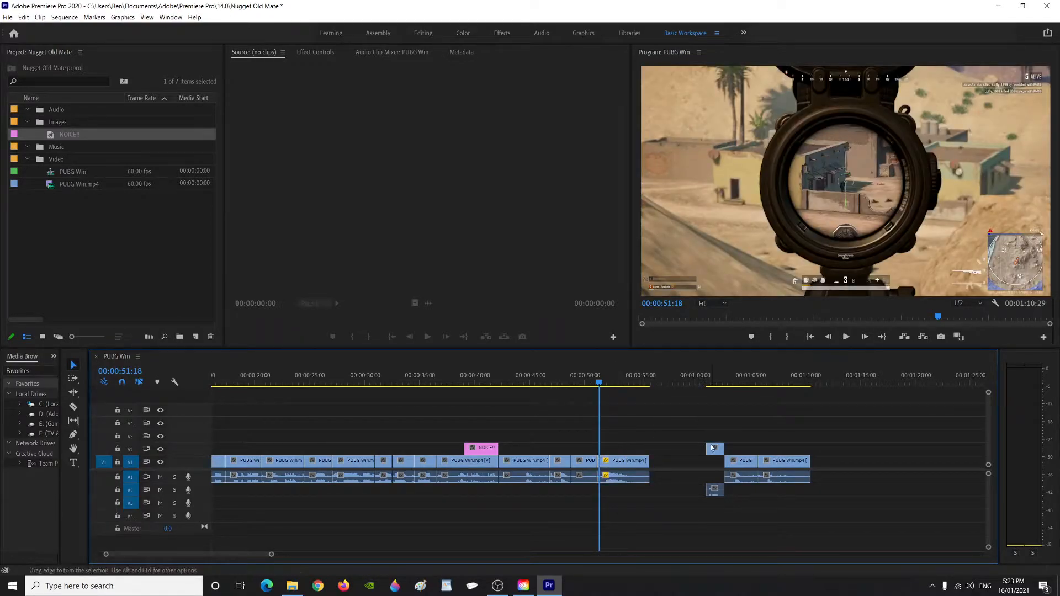
pyautogui.moveTo(713, 453); pyautogui.dragTo(714, 477)
# Close the gap by moving the trailing clips against the slow-motion clip's end, and play the joined section back.
pyautogui.moveTo(833, 512); pyautogui.dragTo(648, 428)
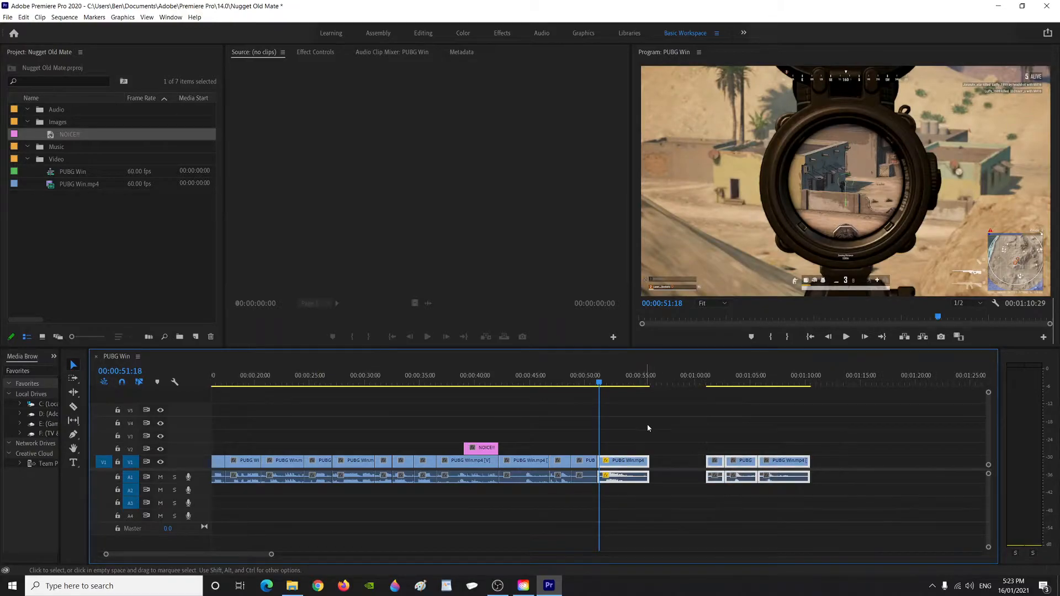
pyautogui.click(733, 440)
pyautogui.moveTo(877, 525); pyautogui.dragTo(705, 433)
pyautogui.moveTo(791, 465); pyautogui.dragTo(720, 460)
pyautogui.click(620, 438)
pyautogui.moveTo(598, 382); pyautogui.dragTo(567, 386)
pyautogui.press('space')
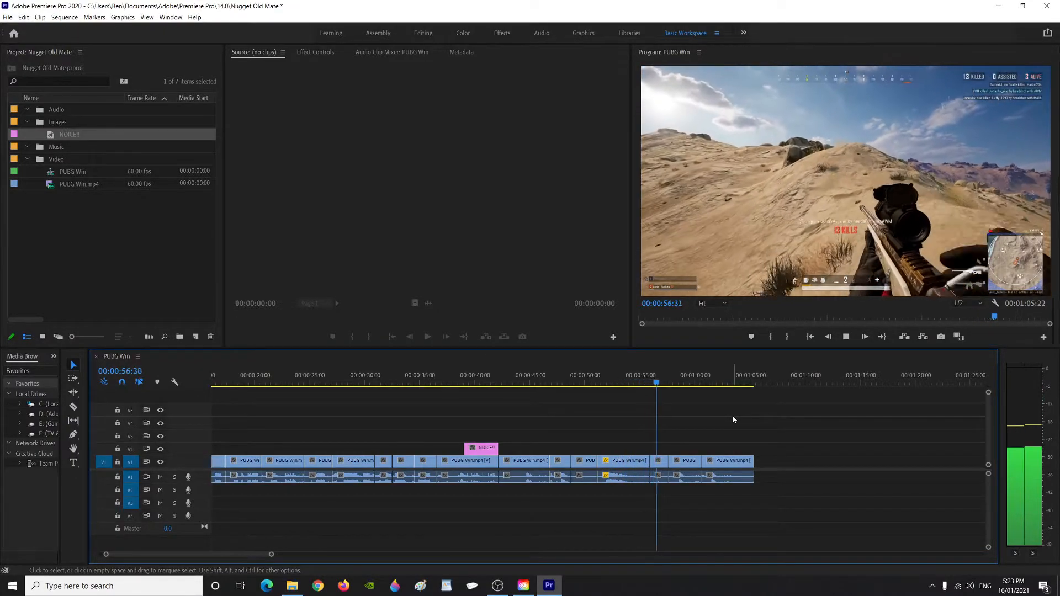
pyautogui.press('space')
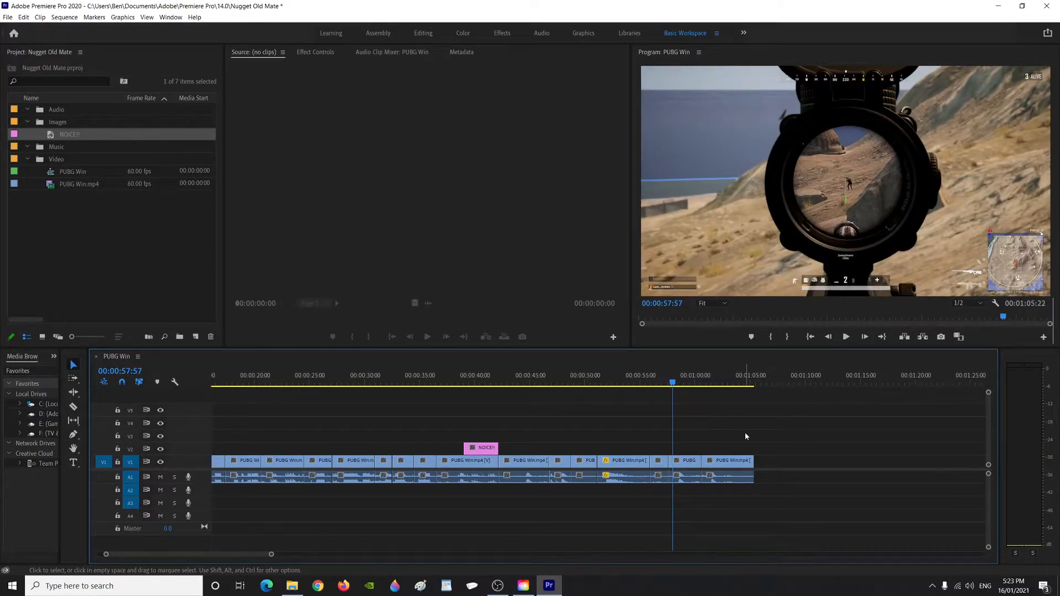
# Trim the sequence's final clip to end at 00:01:03:51 and apply the default transitions to its end.
pyautogui.moveTo(672, 385); pyautogui.dragTo(715, 445)
pyautogui.moveTo(739, 449); pyautogui.dragTo(705, 449)
pyautogui.press('space')
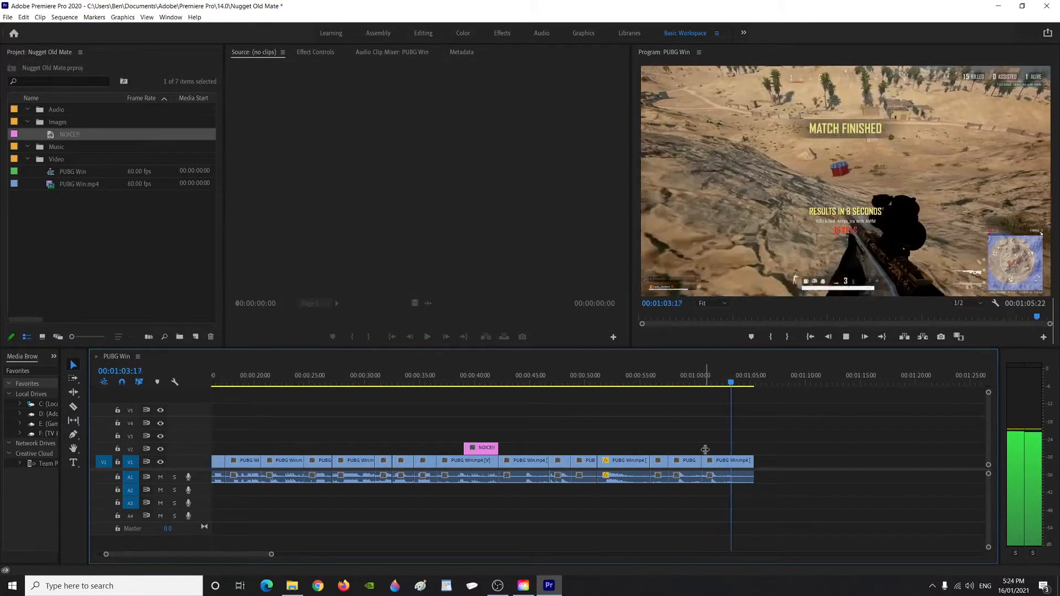
pyautogui.press('space')
pyautogui.moveTo(753, 475); pyautogui.dragTo(738, 474)
pyautogui.rightClick(747, 468)
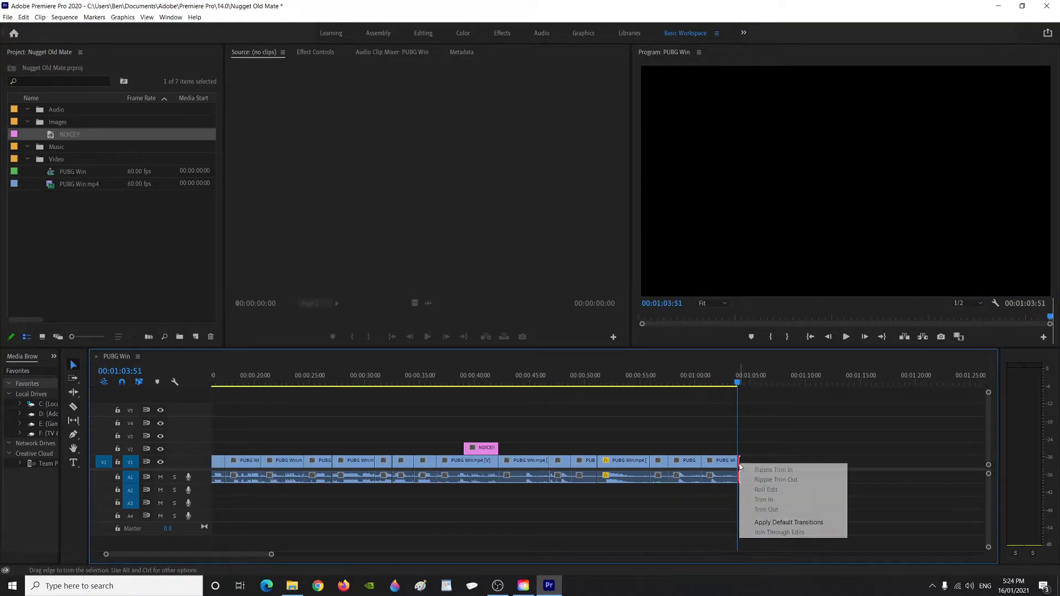
pyautogui.click(773, 522)
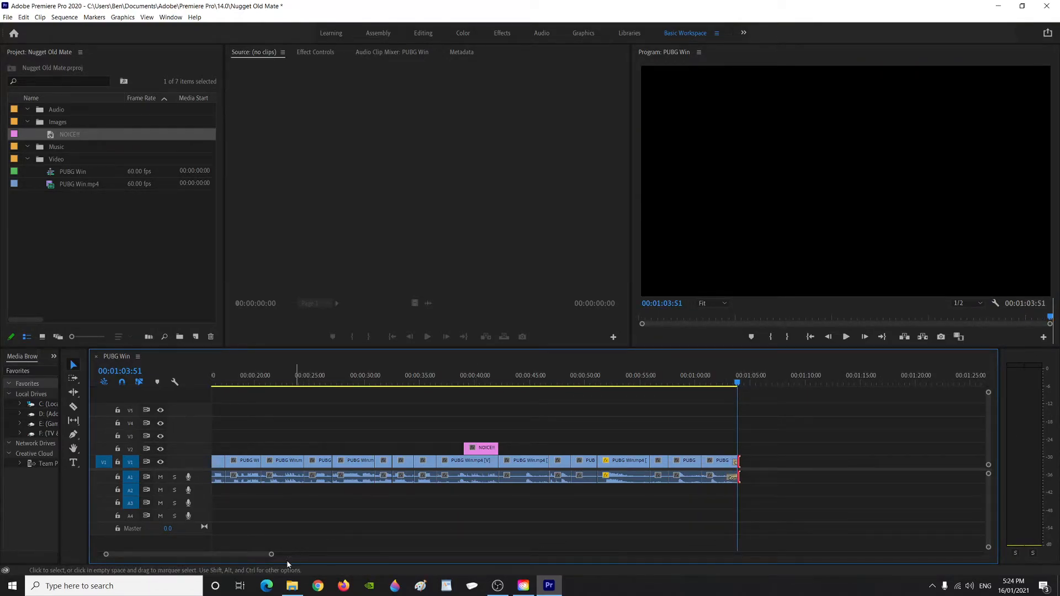
# Show the whole sequence in the timeline and return the playhead to 00:00:00:00.
pyautogui.moveTo(271, 554); pyautogui.dragTo(463, 554)
pyautogui.moveTo(372, 382); pyautogui.dragTo(211, 382)
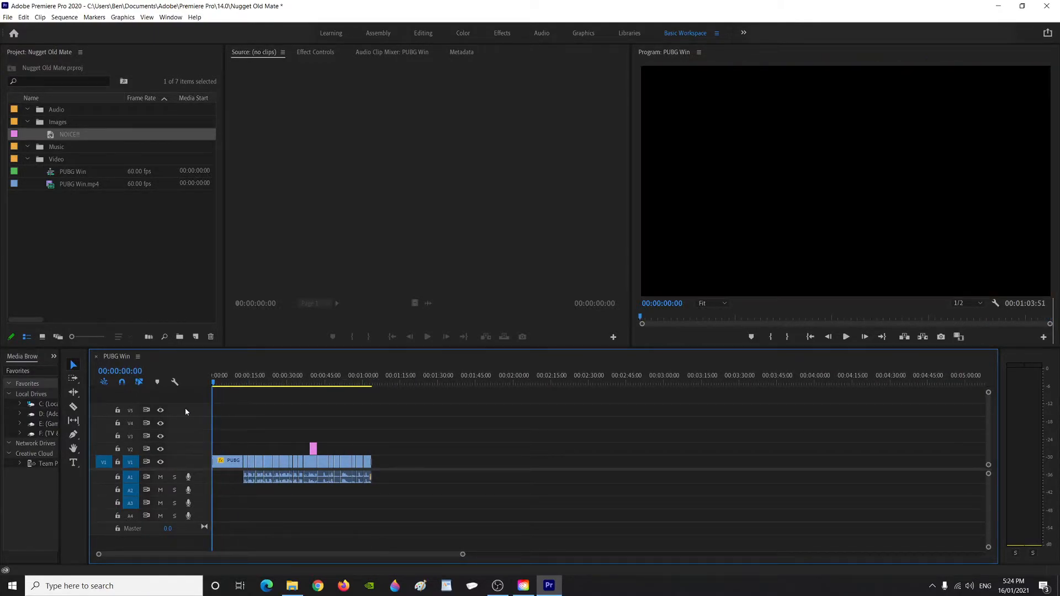
pyautogui.click(112, 259)
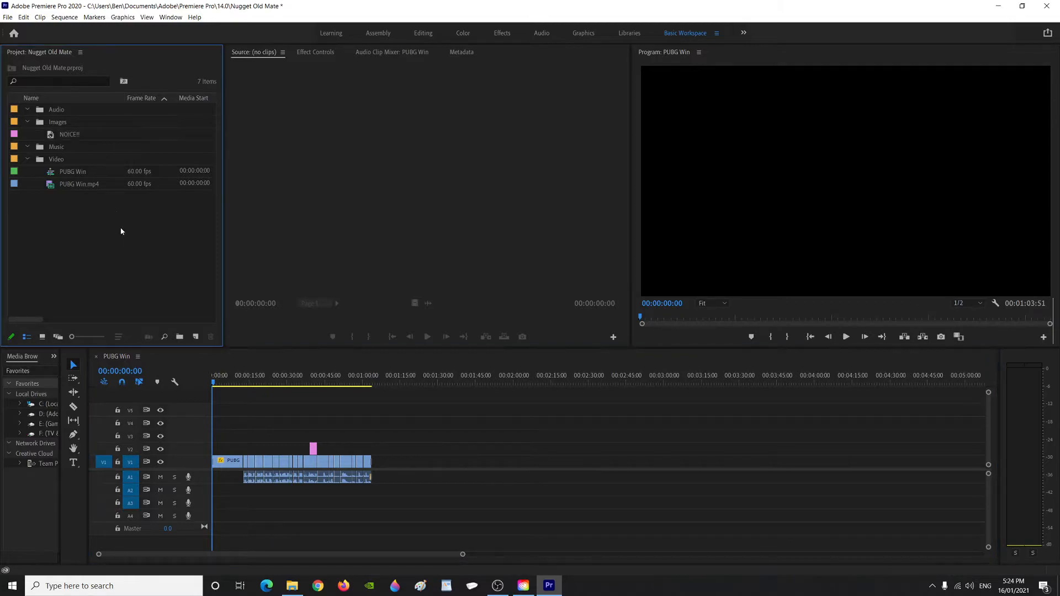
# Start a media import into the Music bin and browse to the DayZ Music folder within Recordings and Adobe.
pyautogui.click(61, 149)
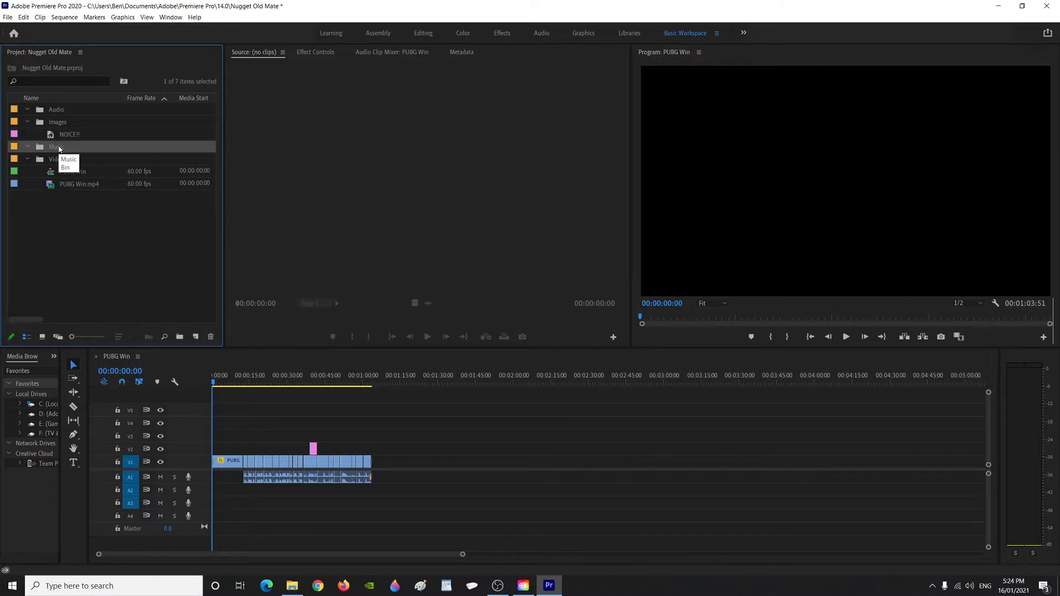
pyautogui.click(8, 17)
pyautogui.click(25, 274)
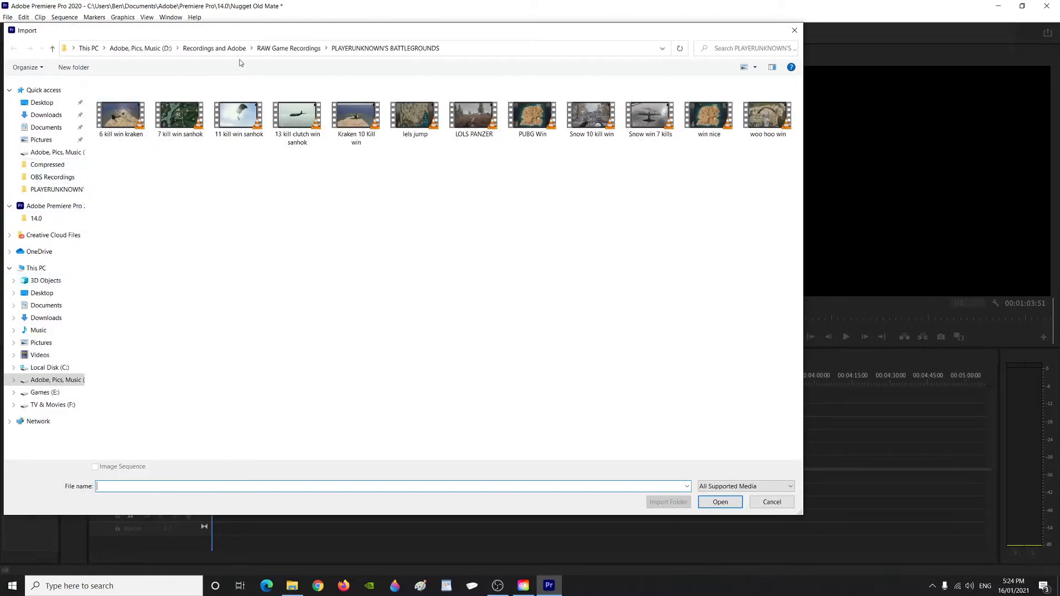
pyautogui.click(148, 50)
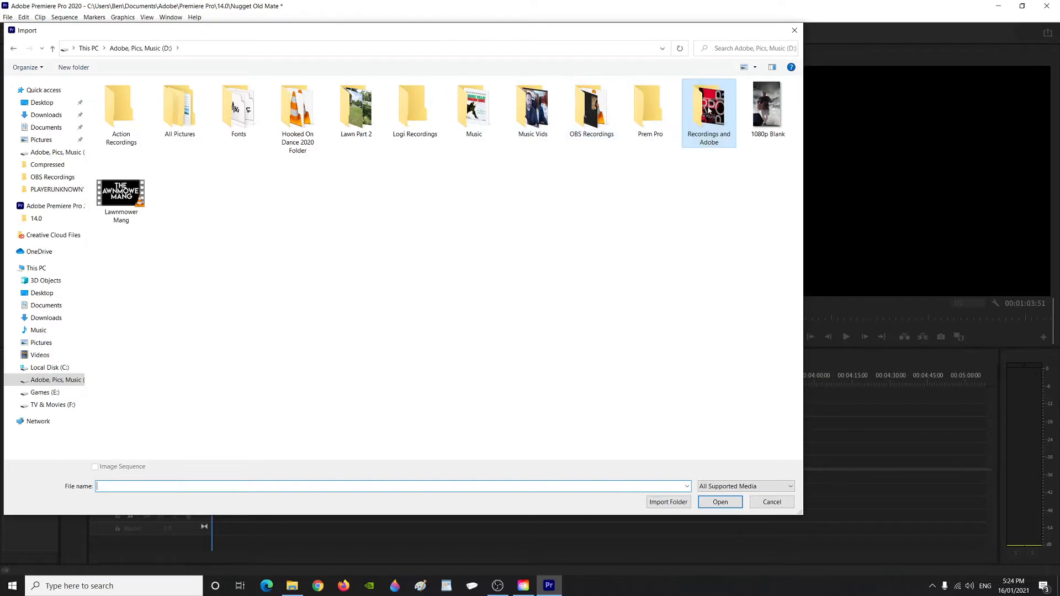
pyautogui.doubleClick(727, 121)
pyautogui.doubleClick(232, 114)
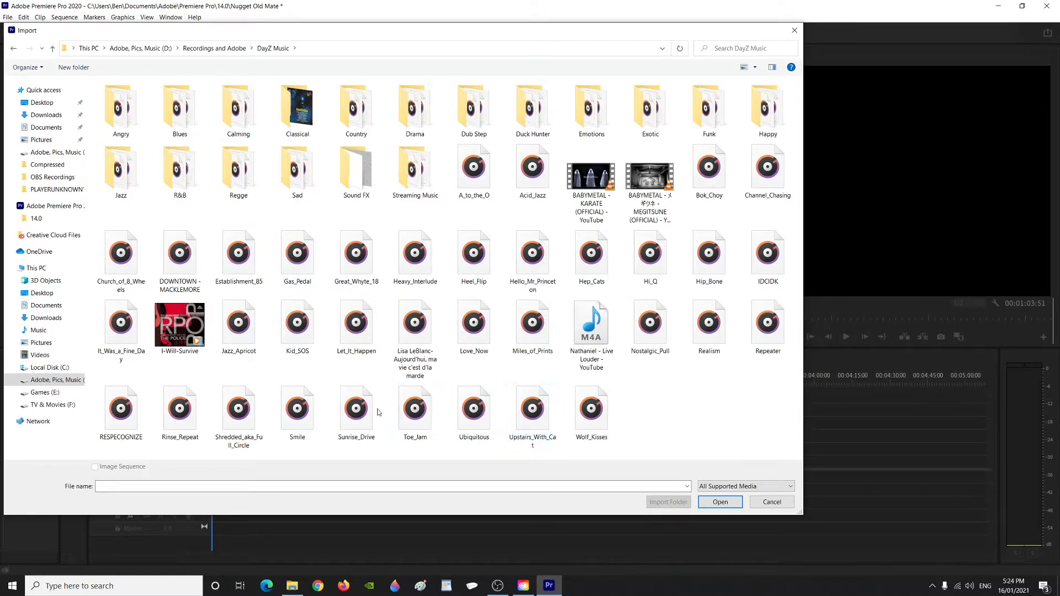
# Import the tracks RESPECOGNIZE, Toe_Jam, Upstairs_With_Cat and Wolf_Kisses into the Music bin.
pyautogui.click(420, 410)
pyautogui.keyDown('ctrl'); pyautogui.click(527, 429); pyautogui.keyUp('ctrl')
pyautogui.keyDown('ctrl'); pyautogui.click(593, 432); pyautogui.keyUp('ctrl')
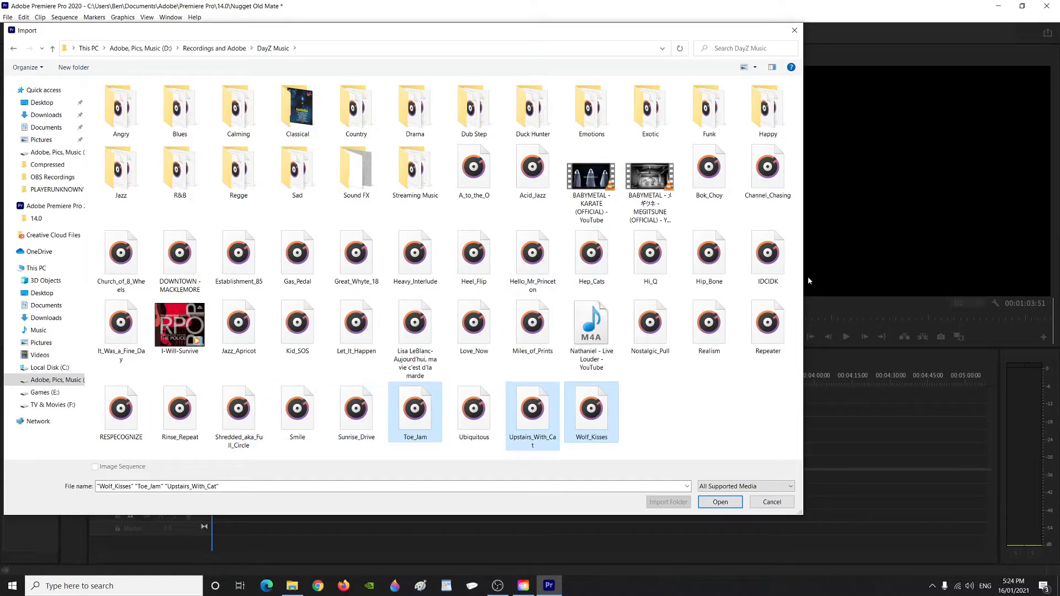
pyautogui.keyDown('ctrl'); pyautogui.click(126, 427); pyautogui.keyUp('ctrl')
pyautogui.click(720, 502)
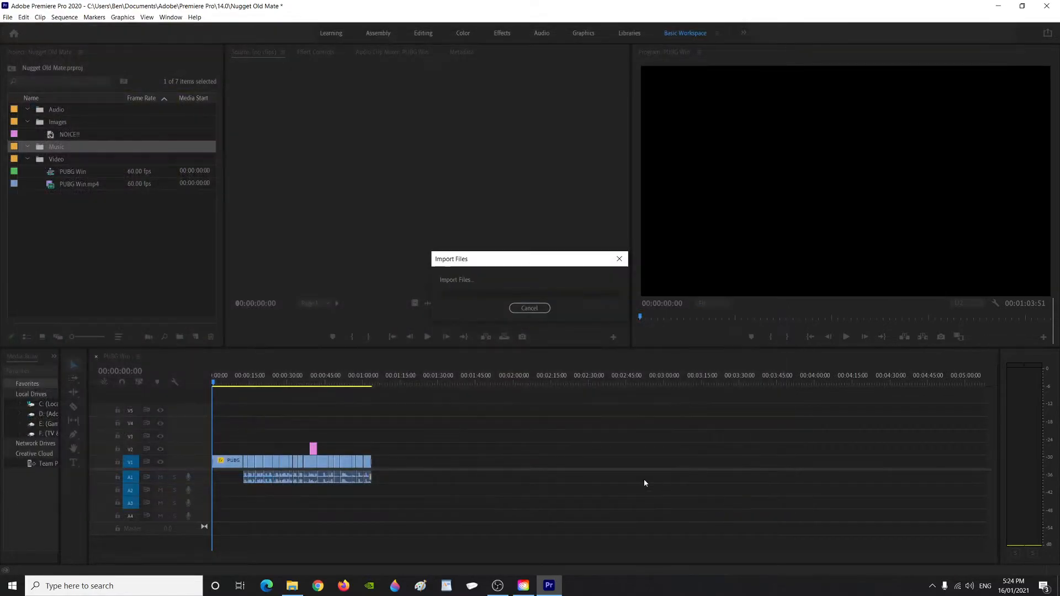
pyautogui.click(151, 268)
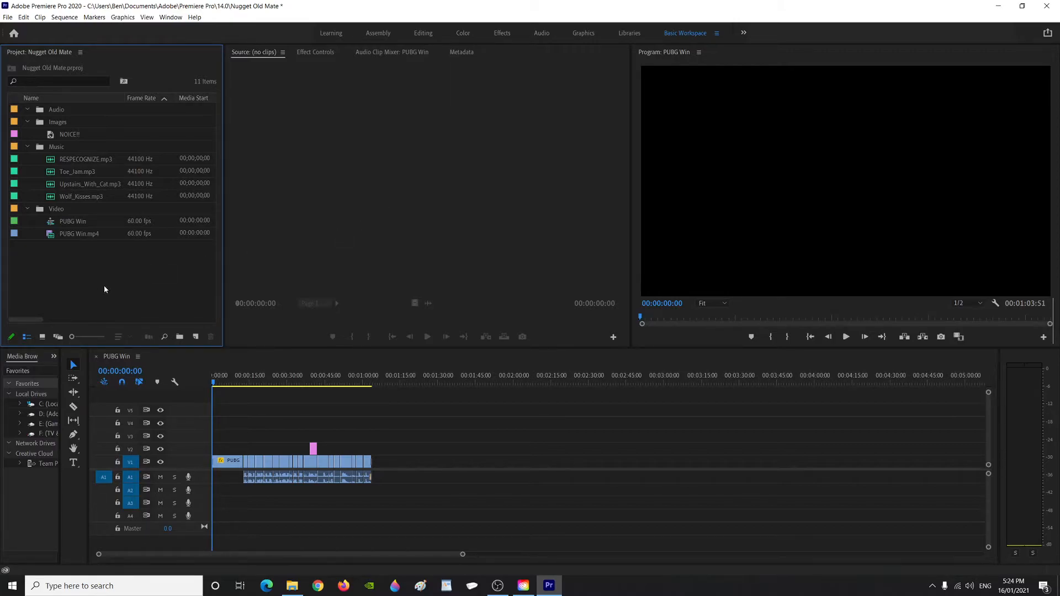
pyautogui.click(86, 160)
pyautogui.click(84, 171)
pyautogui.click(83, 184)
pyautogui.click(82, 196)
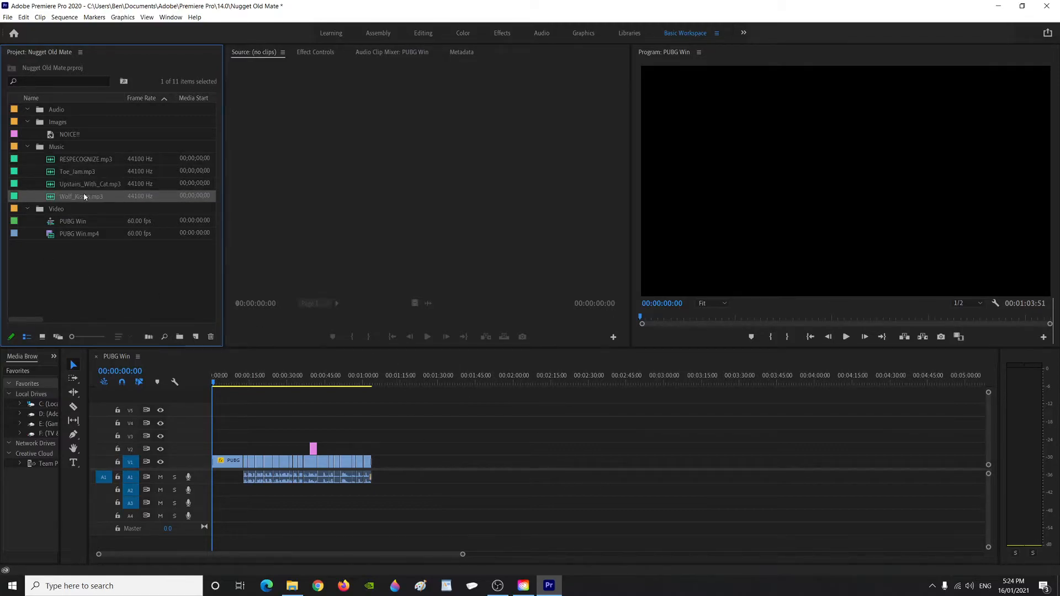
pyautogui.click(72, 250)
# Open PUBG Win.mp4 in the Source monitor, preview part of it and go to about 00:02:05:46.
pyautogui.click(48, 234)
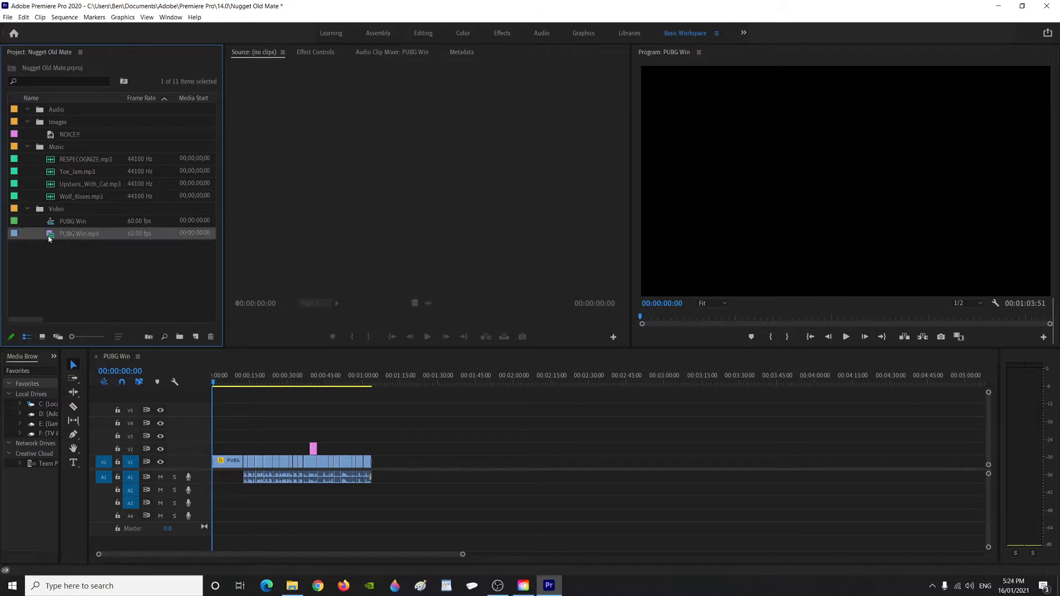
pyautogui.doubleClick(48, 234)
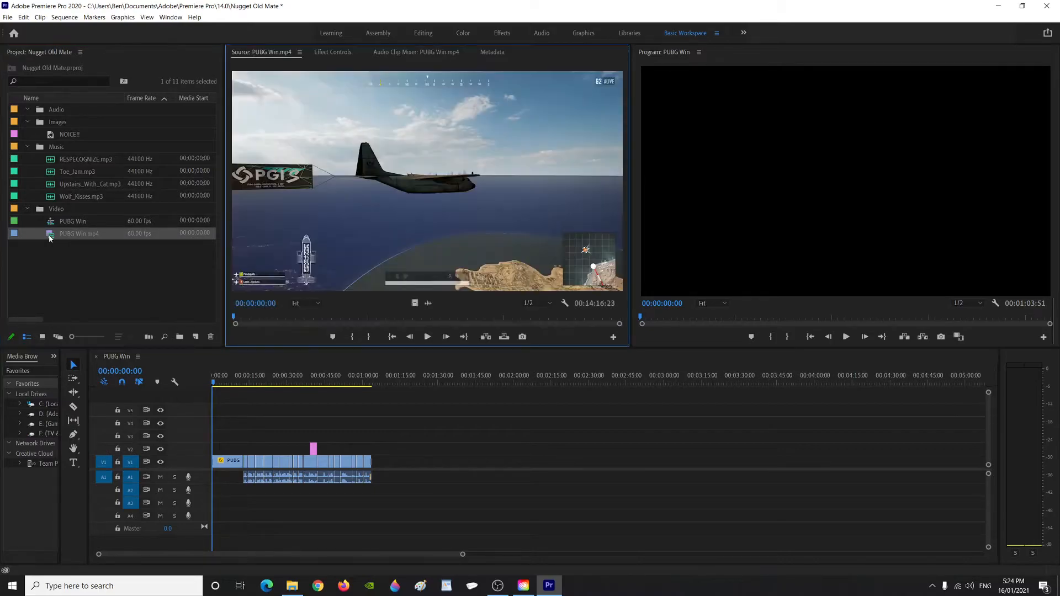
pyautogui.moveTo(235, 318); pyautogui.dragTo(350, 318)
pyautogui.click(427, 337)
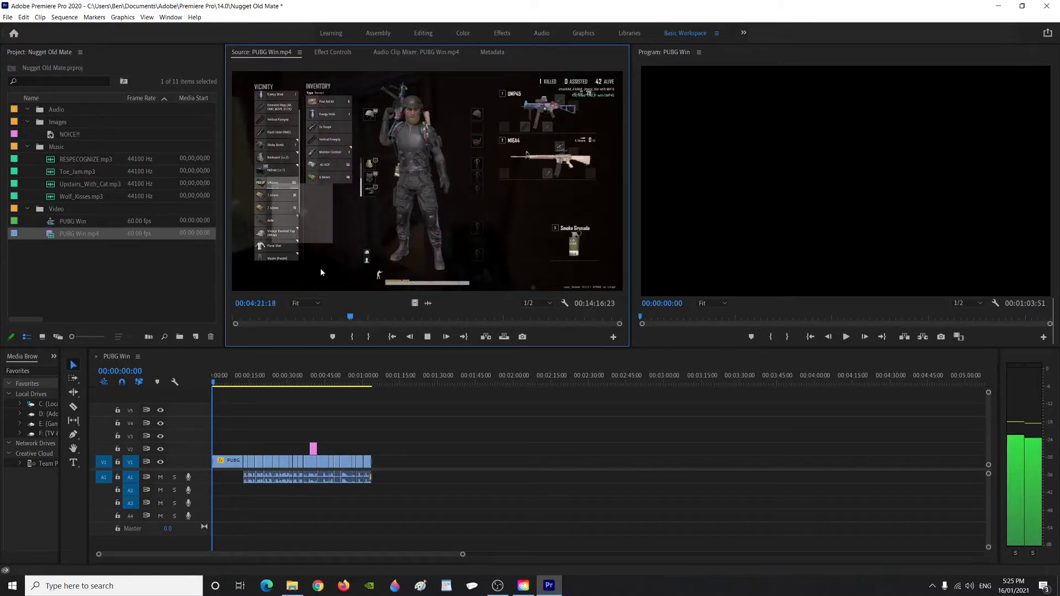
pyautogui.click(427, 337)
pyautogui.moveTo(322, 320); pyautogui.dragTo(289, 319)
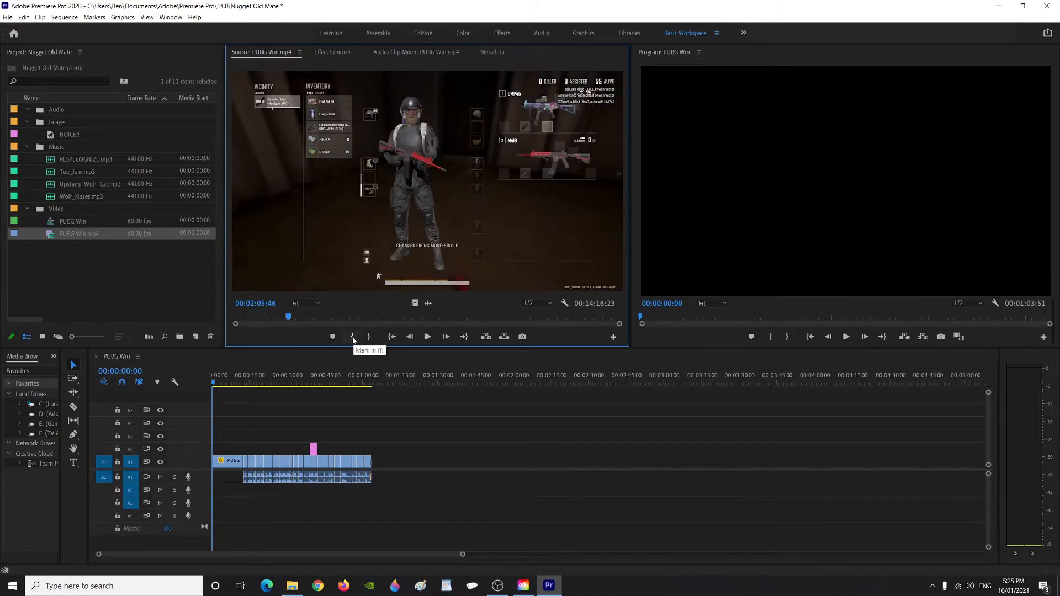
# Mark an in point at 00:02:05:46 and an out point at 00:02:53:48 on the PUBG Win.mp4 source clip.
pyautogui.click(352, 337)
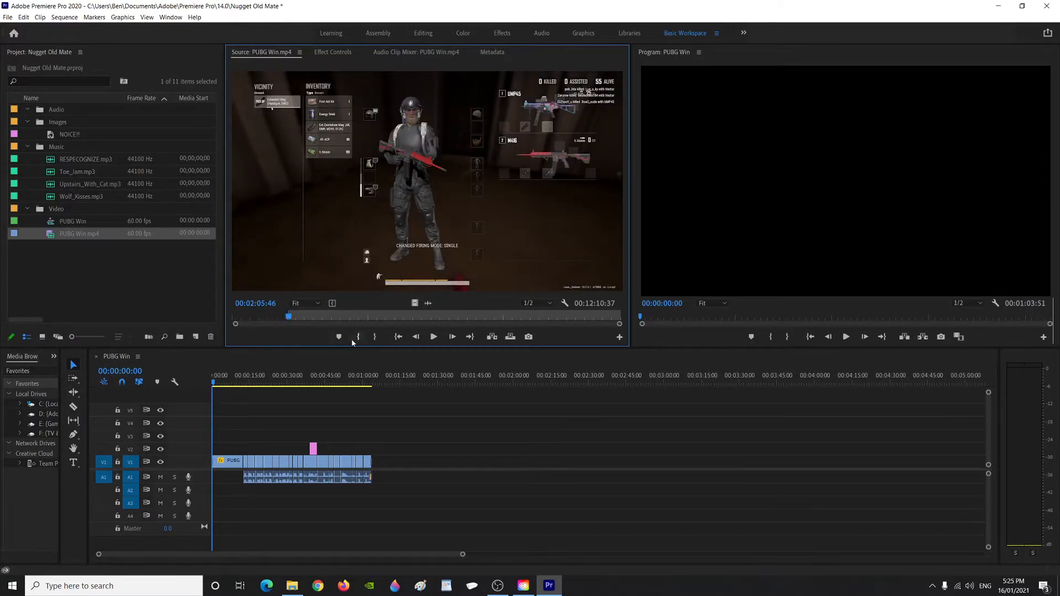
pyautogui.moveTo(293, 317); pyautogui.dragTo(312, 318)
pyautogui.click(374, 336)
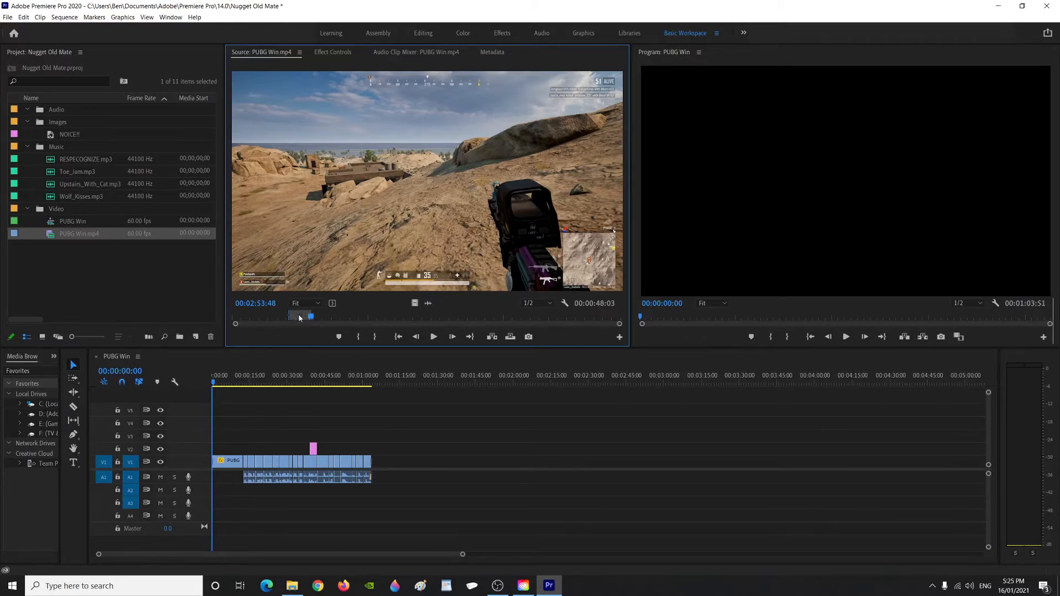
# Reset the source clip's in and out marks so the range covers all of PUBG Win.mp4, ending at 00:14:16:23.
pyautogui.moveTo(310, 318); pyautogui.dragTo(619, 319)
pyautogui.click(358, 337)
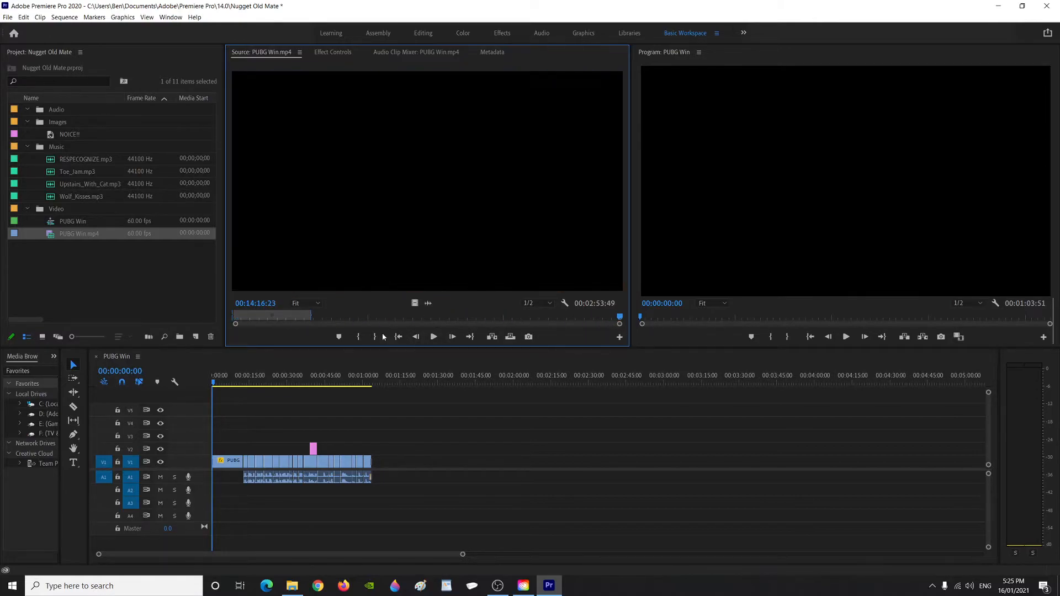
pyautogui.click(375, 336)
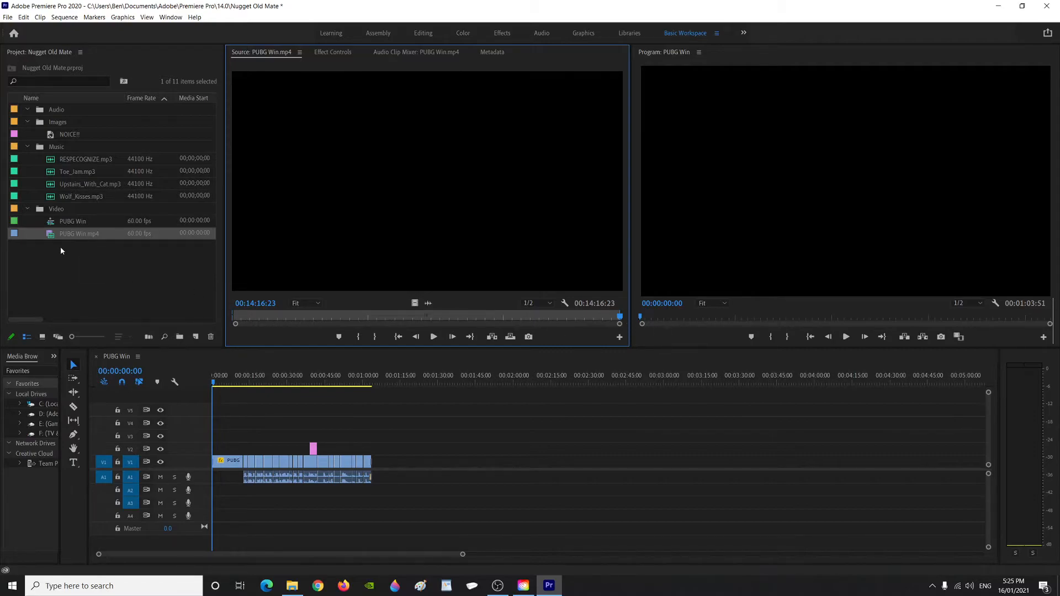
# Open Toe_Jam.mp3 in the Source monitor and play its first seconds to check the audio level.
pyautogui.click(58, 163)
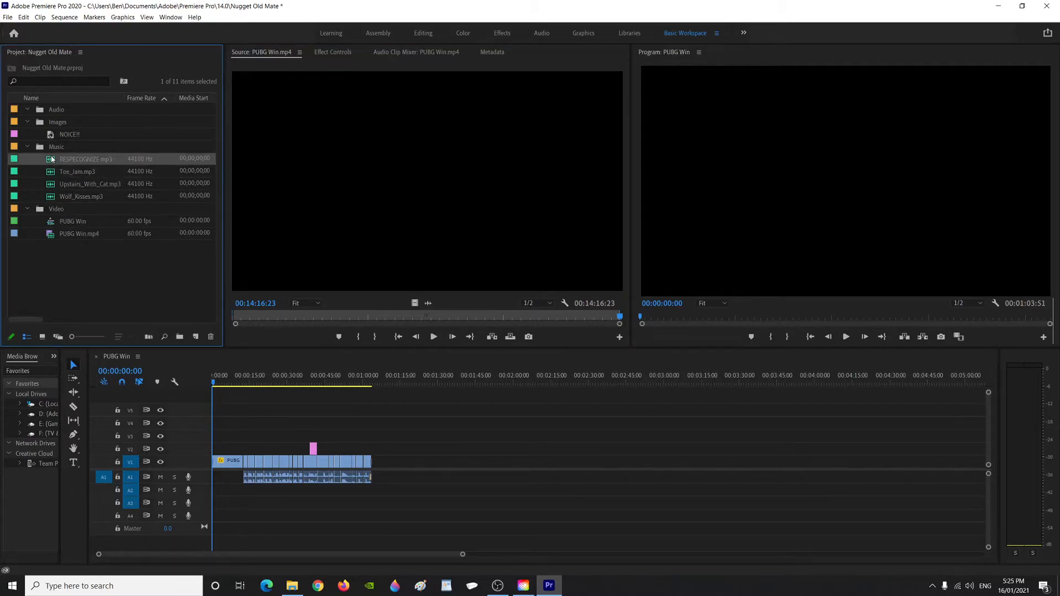
pyautogui.click(215, 384)
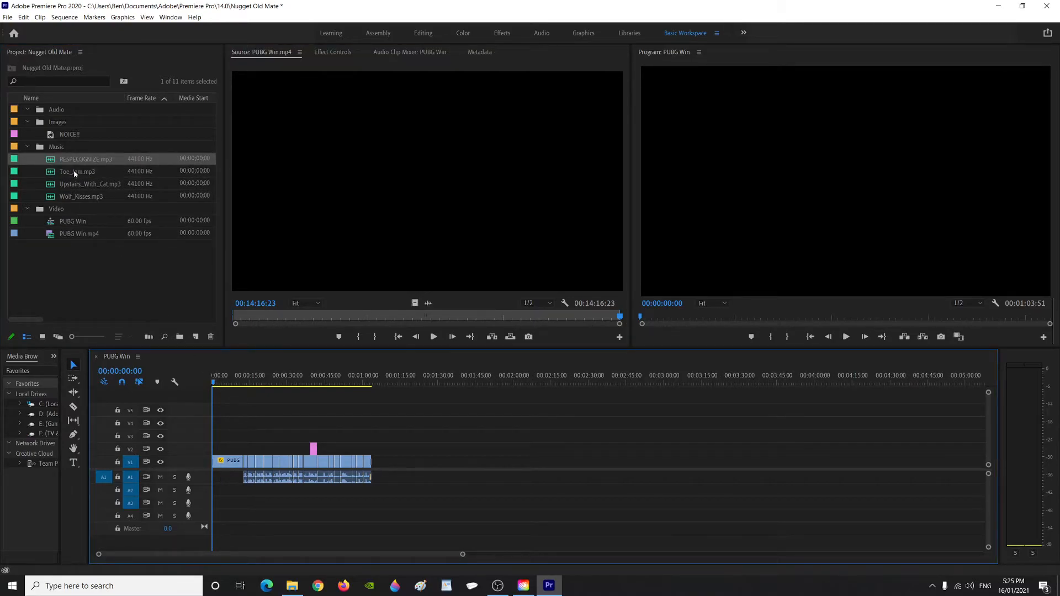
pyautogui.doubleClick(53, 174)
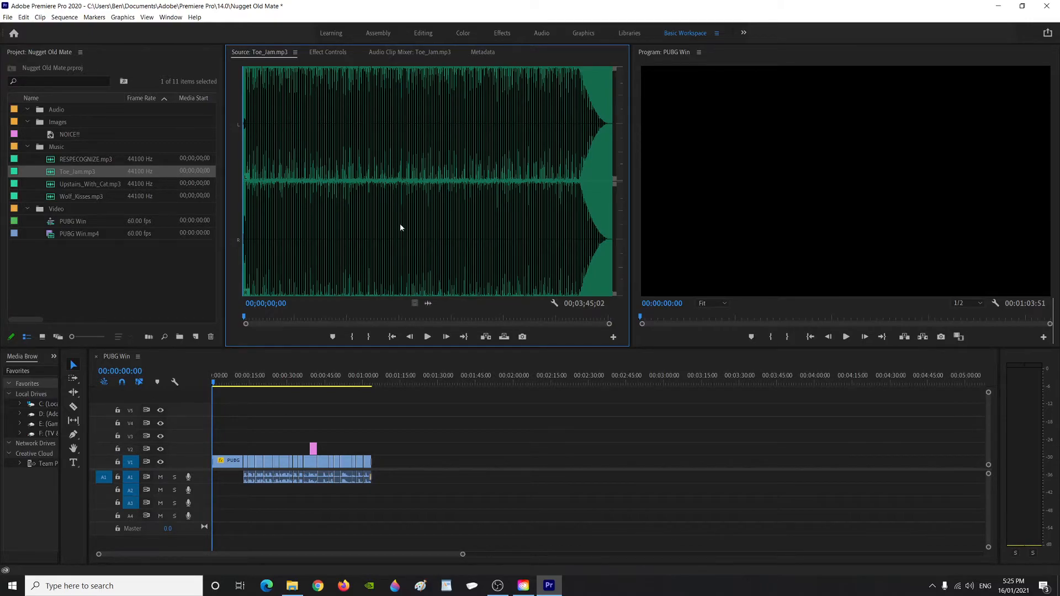
pyautogui.press('space')
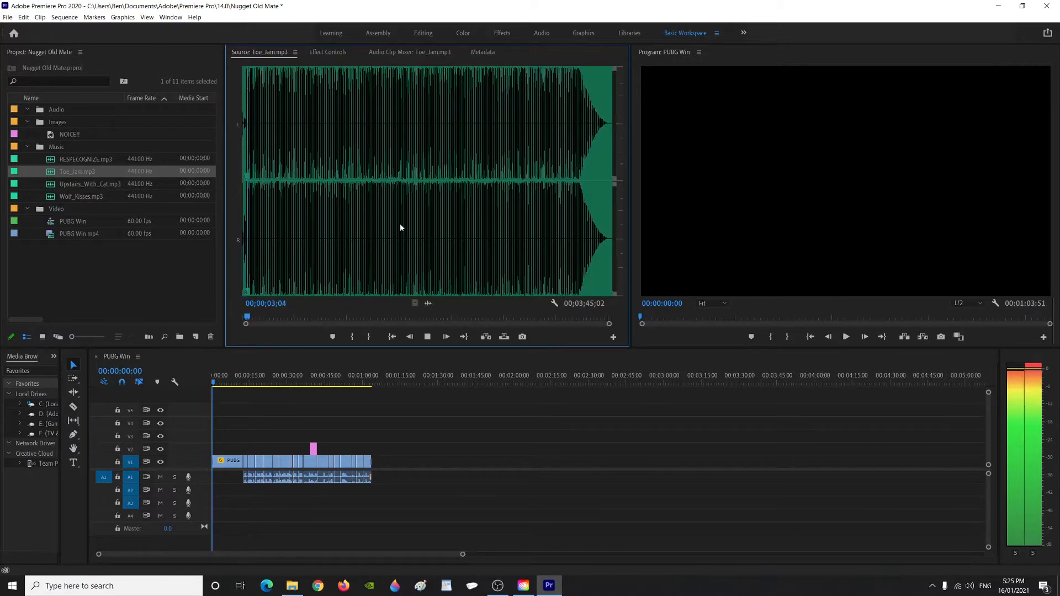
pyautogui.press('space')
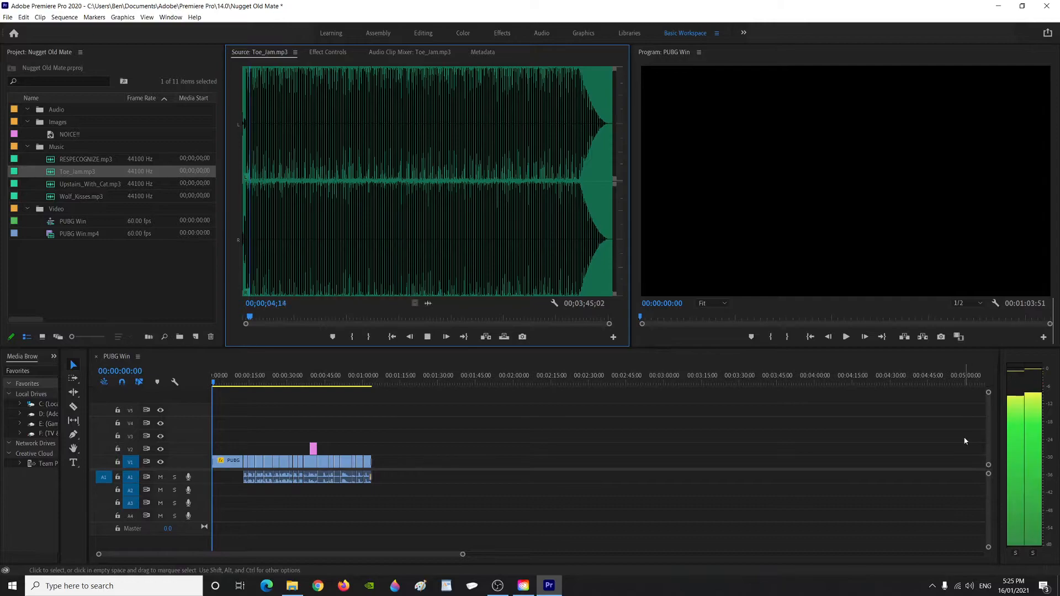
pyautogui.press('space')
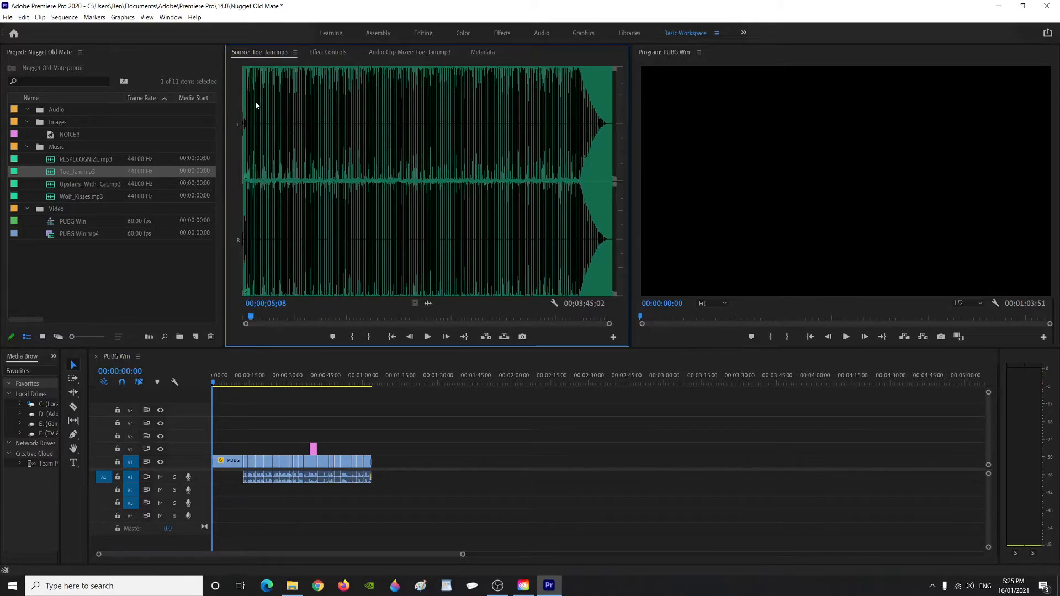
# Adjust the audio gain of Toe_Jam.mp3 by -20 dB and play the track back to check its level.
pyautogui.rightClick(78, 172)
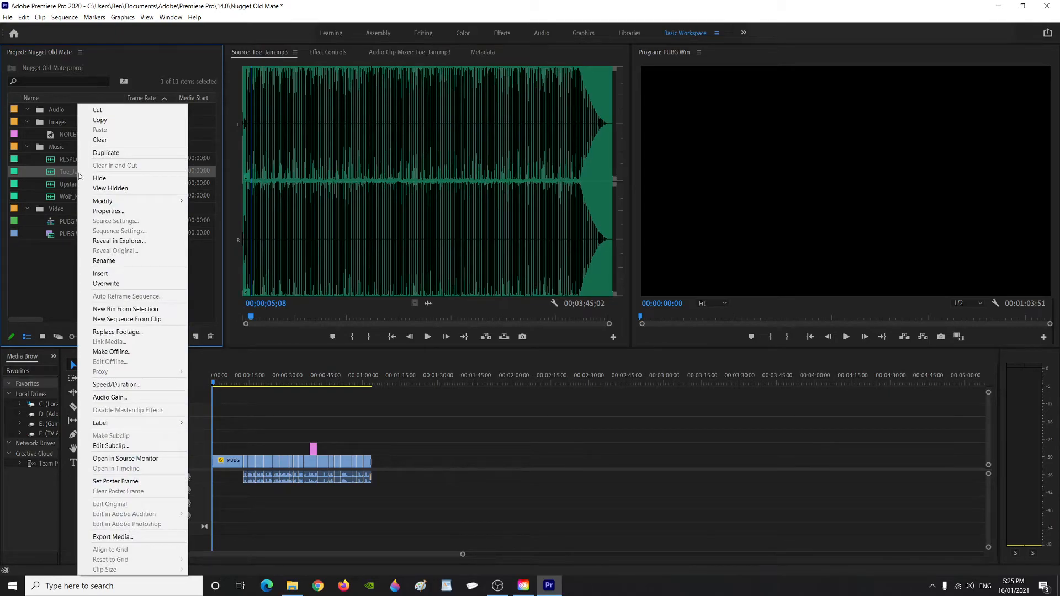
pyautogui.click(126, 397)
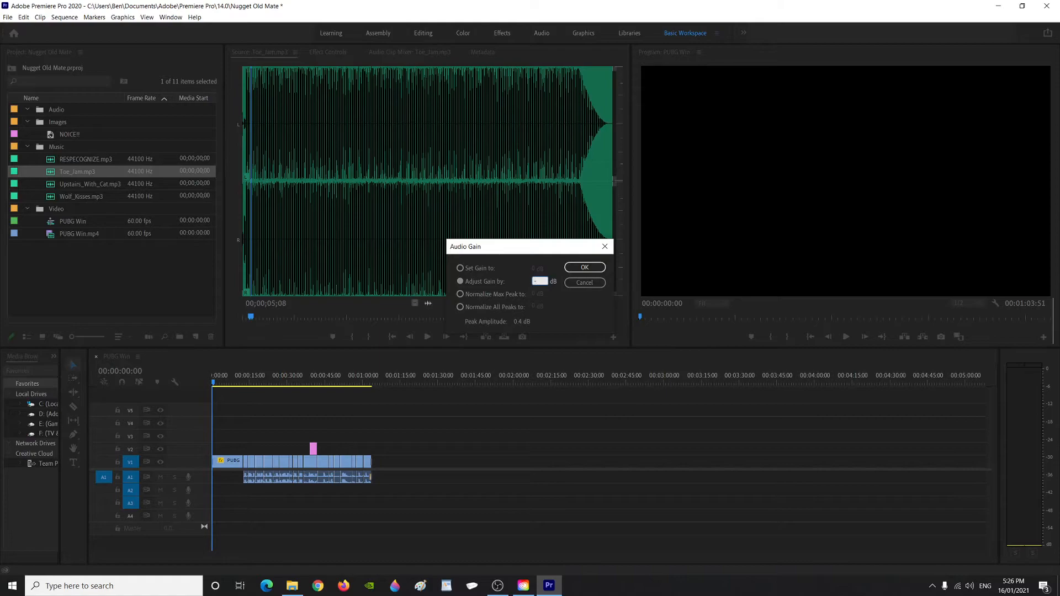
pyautogui.write('-20')
pyautogui.press('Return')
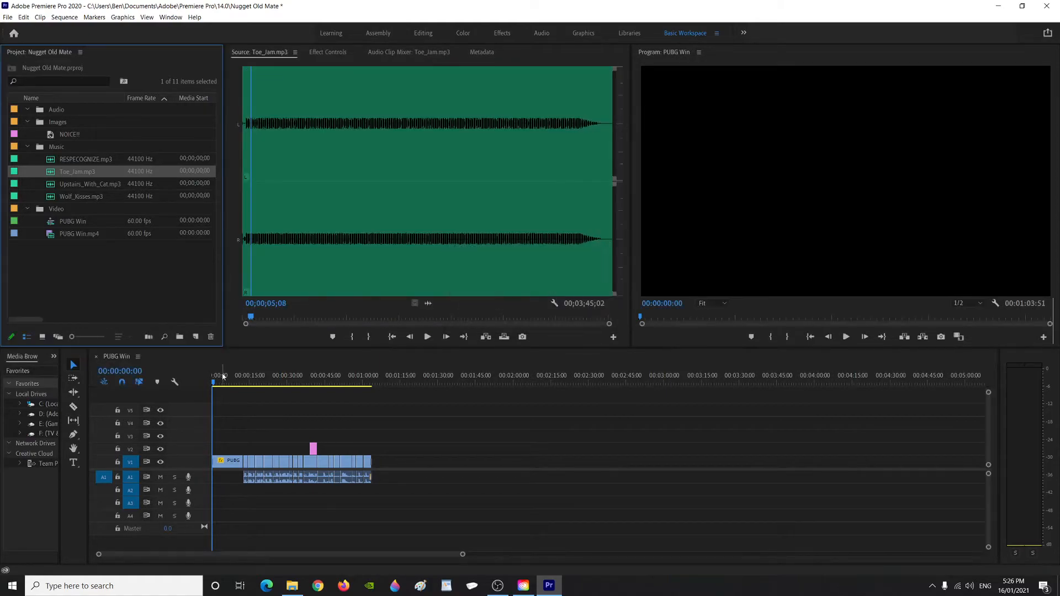
pyautogui.click(449, 422)
pyautogui.press('space')
pyautogui.click(426, 339)
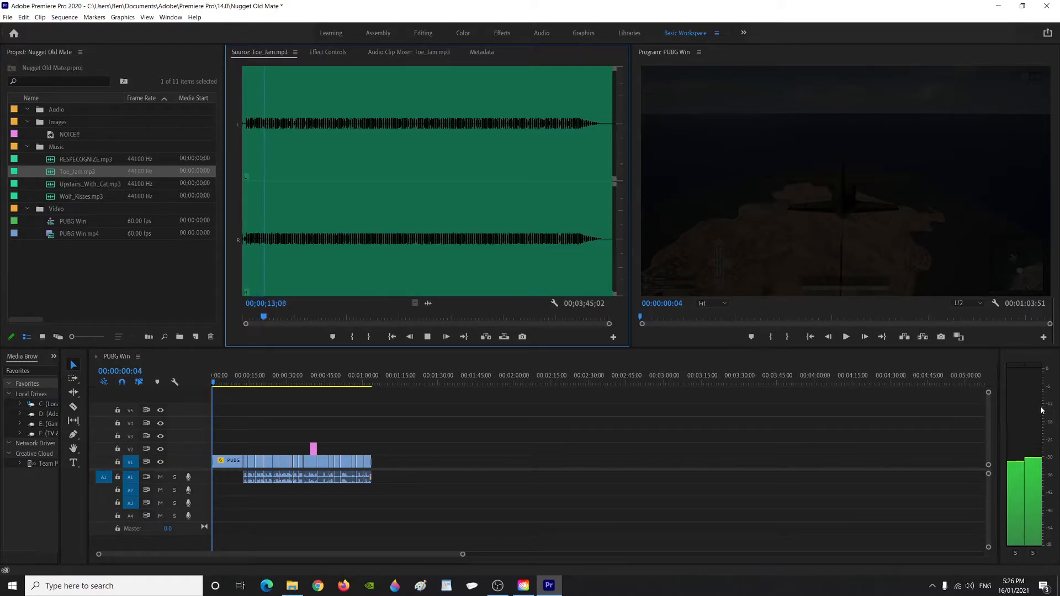
pyautogui.click(426, 337)
# Adjust the audio gain of Toe_Jam.mp3 by +5 dB and play the track back to check its level.
pyautogui.rightClick(79, 174)
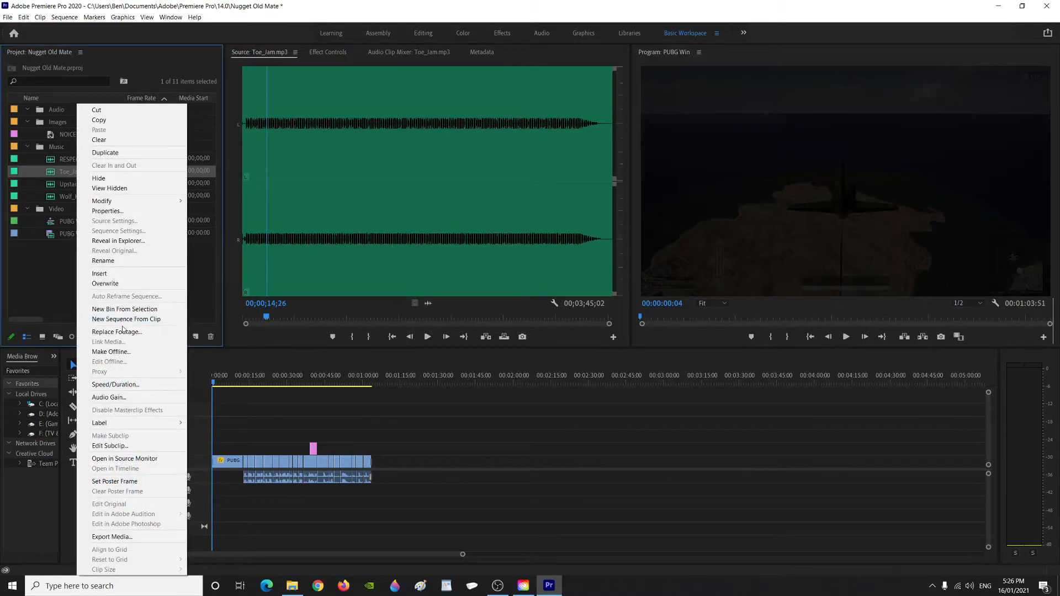
pyautogui.click(126, 397)
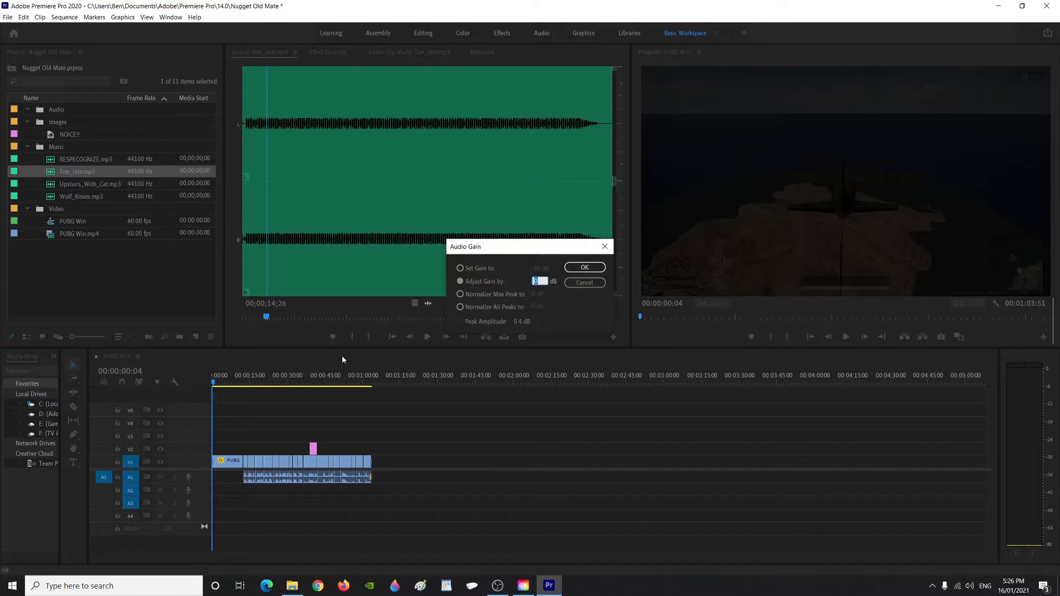
pyautogui.write('+5')
pyautogui.press('Return')
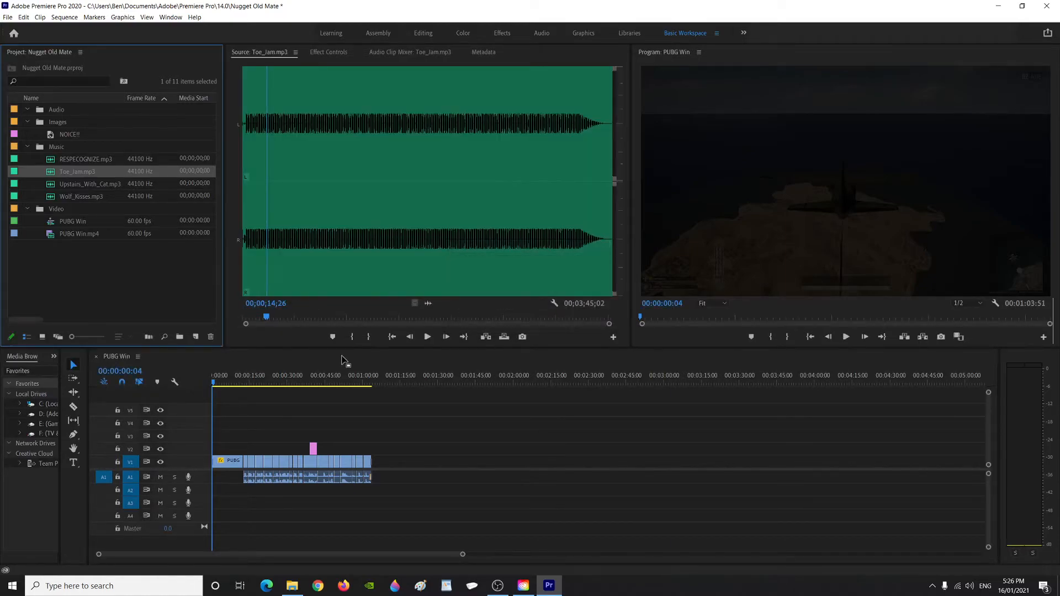
pyautogui.click(428, 338)
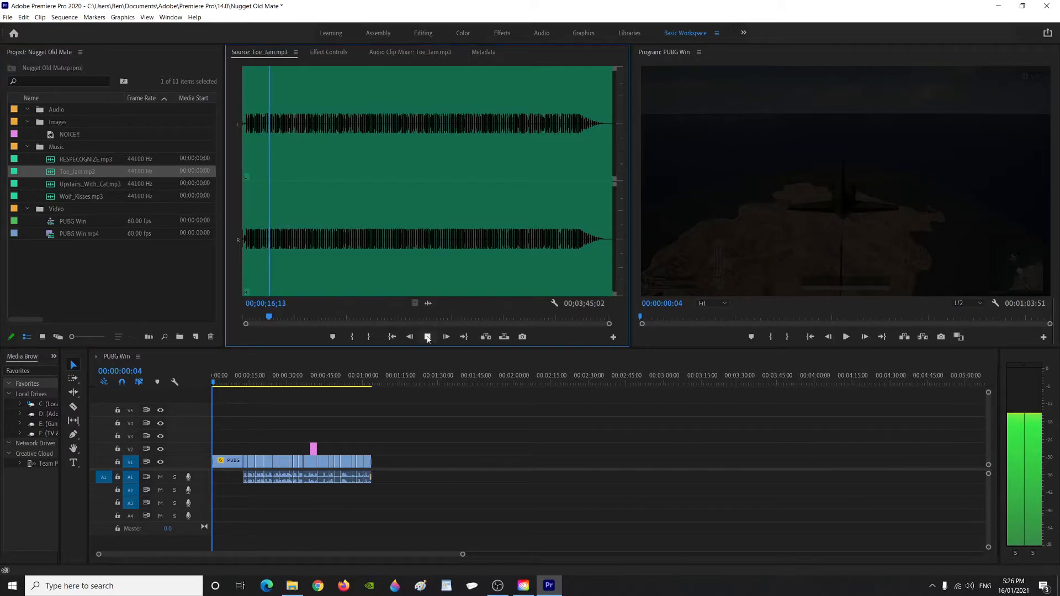
pyautogui.click(428, 337)
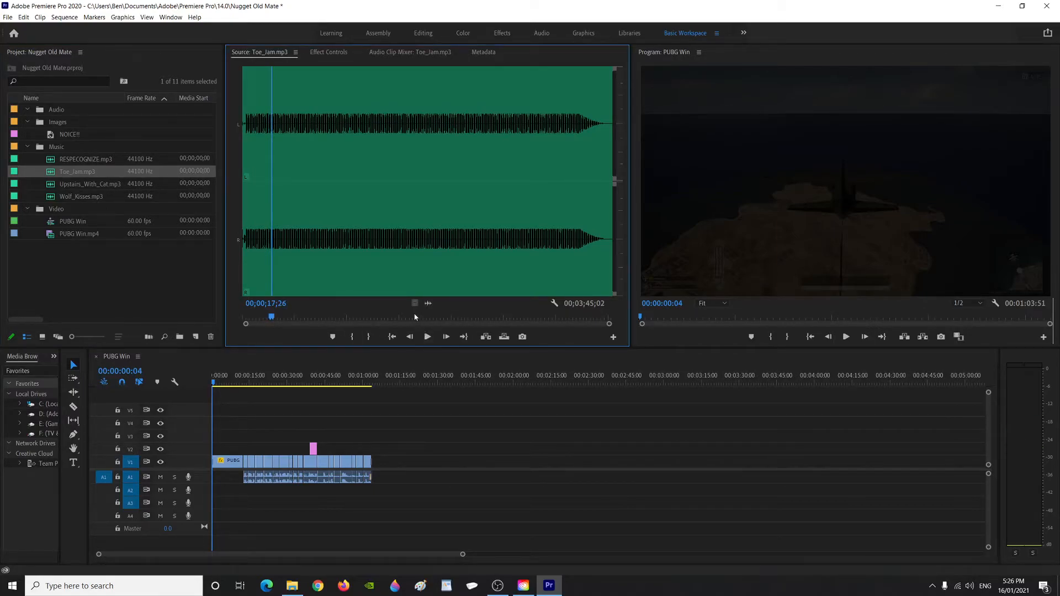
# Mark the in point of Toe_Jam.mp3 at 00;00;00;19 in the Source monitor, just before the music starts.
pyautogui.moveTo(274, 316); pyautogui.dragTo(242, 315)
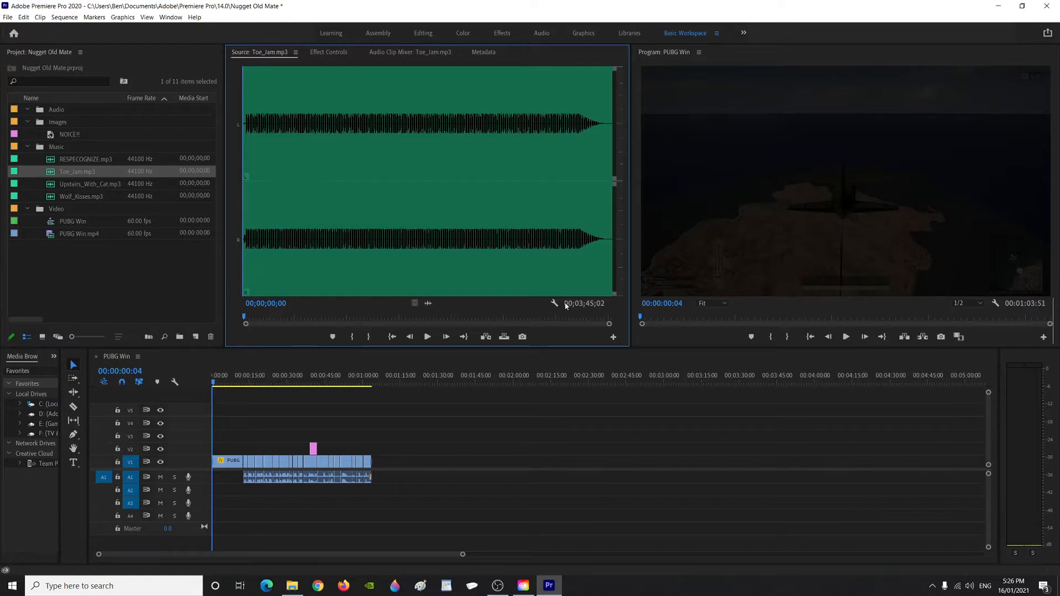
pyautogui.moveTo(609, 325); pyautogui.dragTo(310, 325)
pyautogui.moveTo(244, 318); pyautogui.dragTo(267, 329)
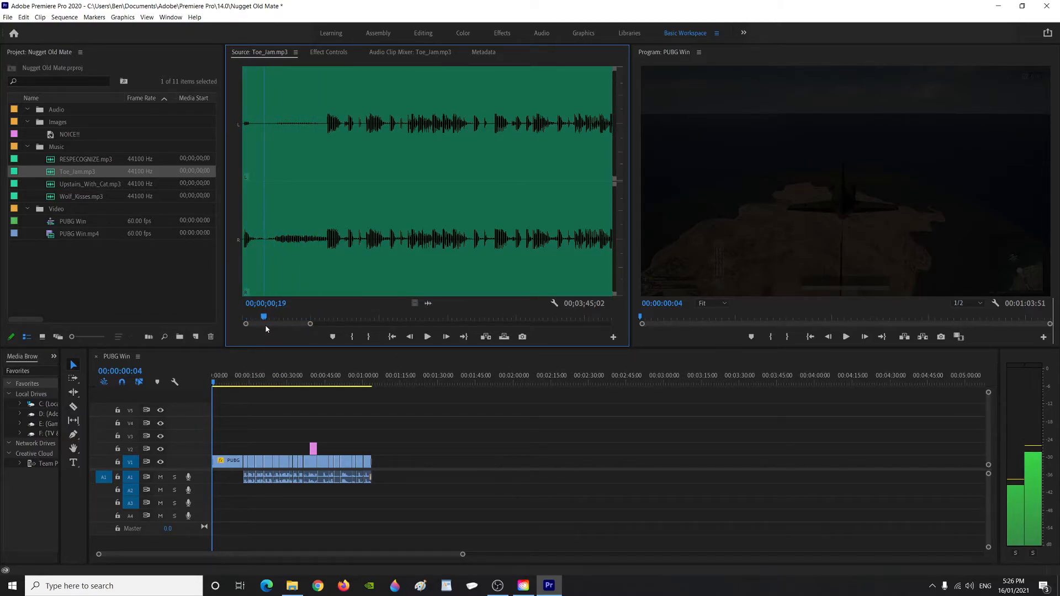
pyautogui.click(353, 336)
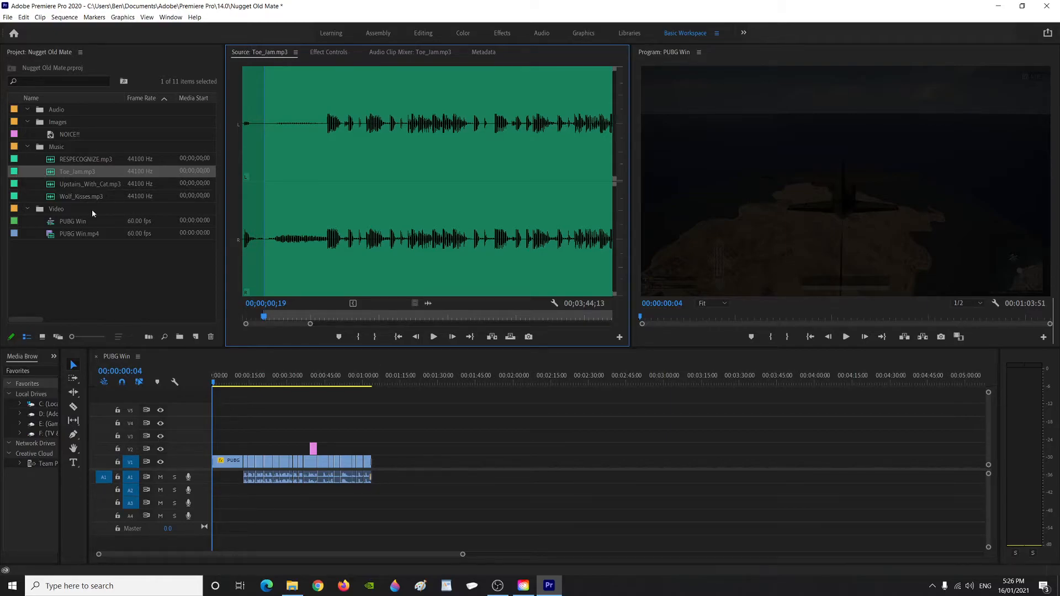
# Place Toe_Jam.mp3 on audio track A2 at the sequence start and play sections to check the combined audio level.
pyautogui.moveTo(462, 554); pyautogui.dragTo(491, 554)
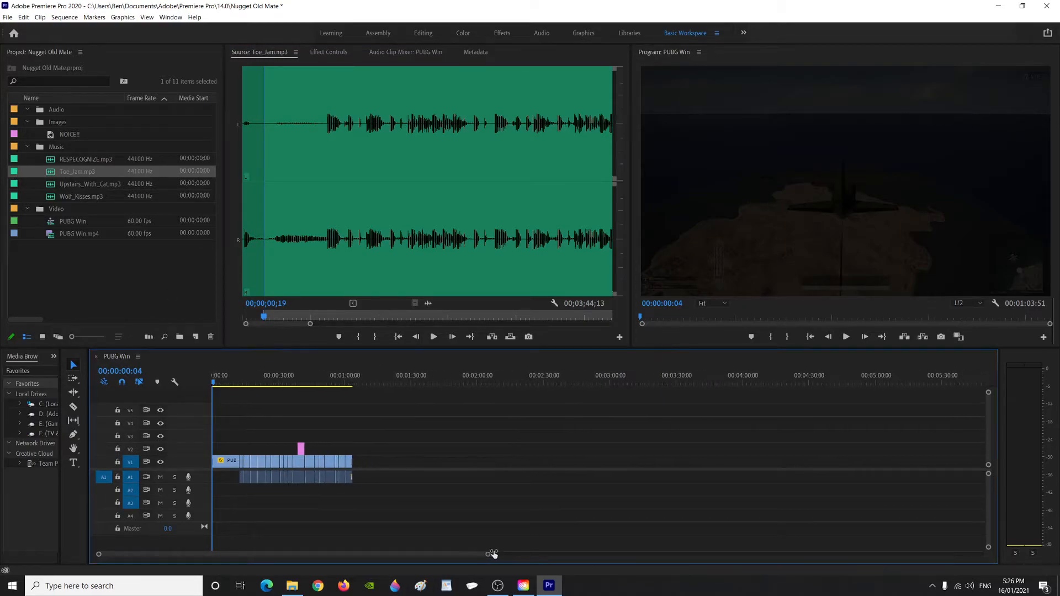
pyautogui.moveTo(50, 171); pyautogui.dragTo(212, 493)
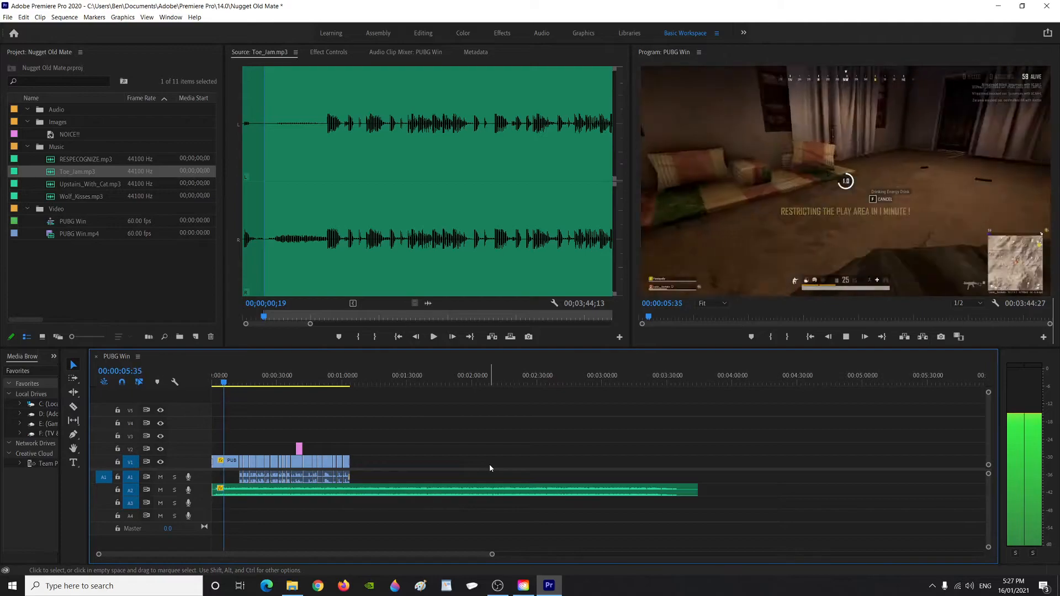
pyautogui.click(228, 383)
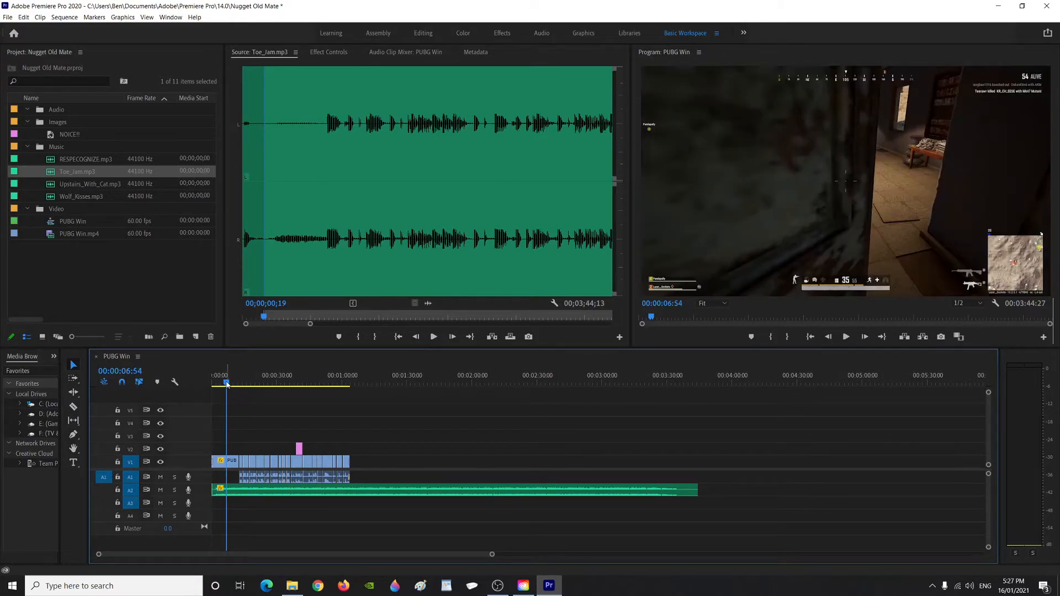
pyautogui.moveTo(229, 383); pyautogui.dragTo(238, 392)
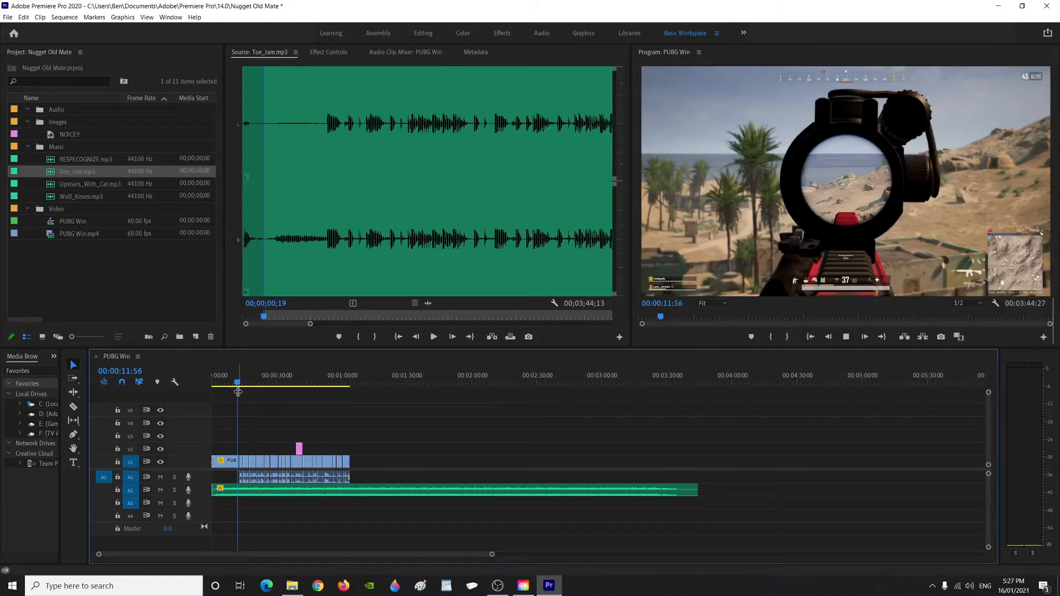
pyautogui.press('space')
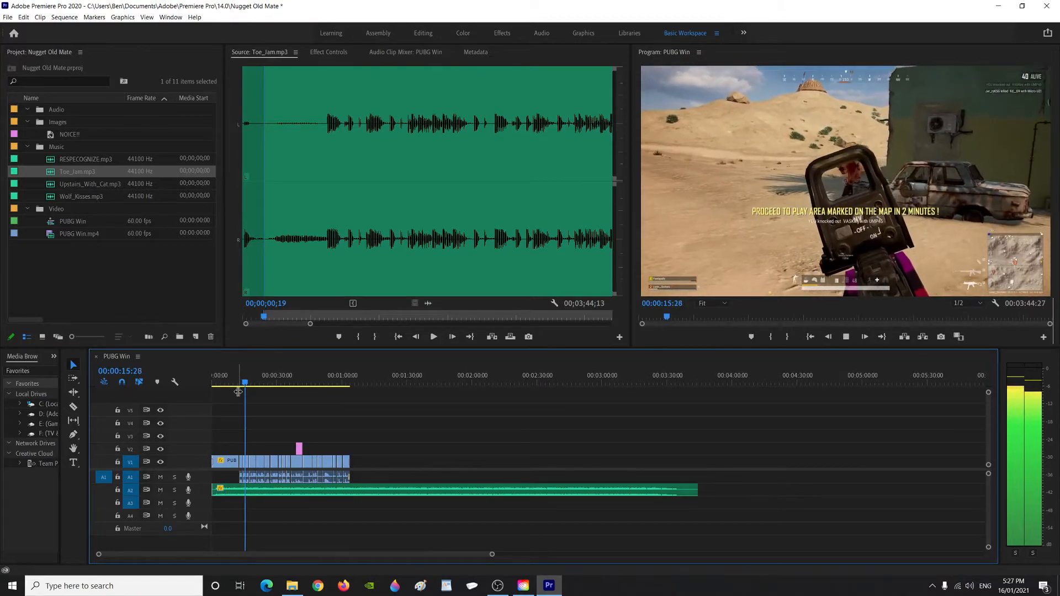
pyautogui.press('space')
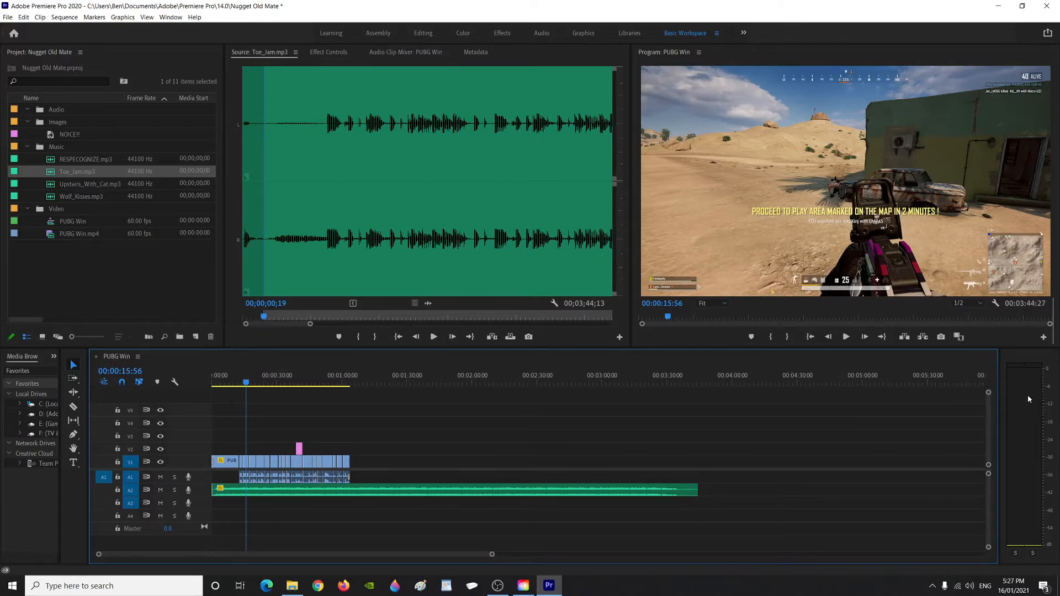
pyautogui.press('space')
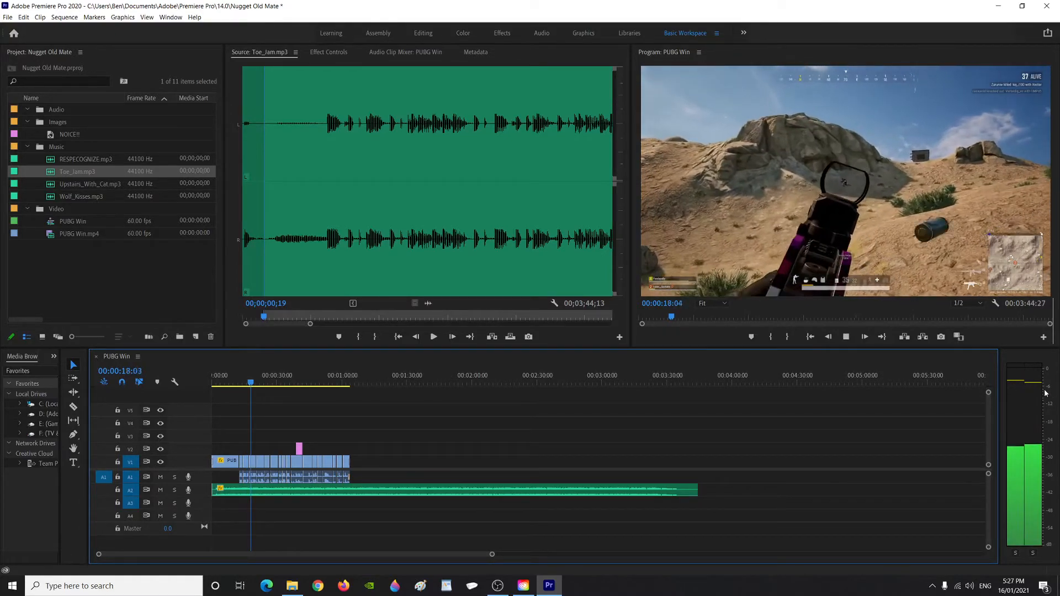
pyautogui.press('space')
# Lower the audio gain of all gameplay clips on V1 and A1 together and play the sequence to check the mix.
pyautogui.moveTo(374, 478); pyautogui.dragTo(261, 463)
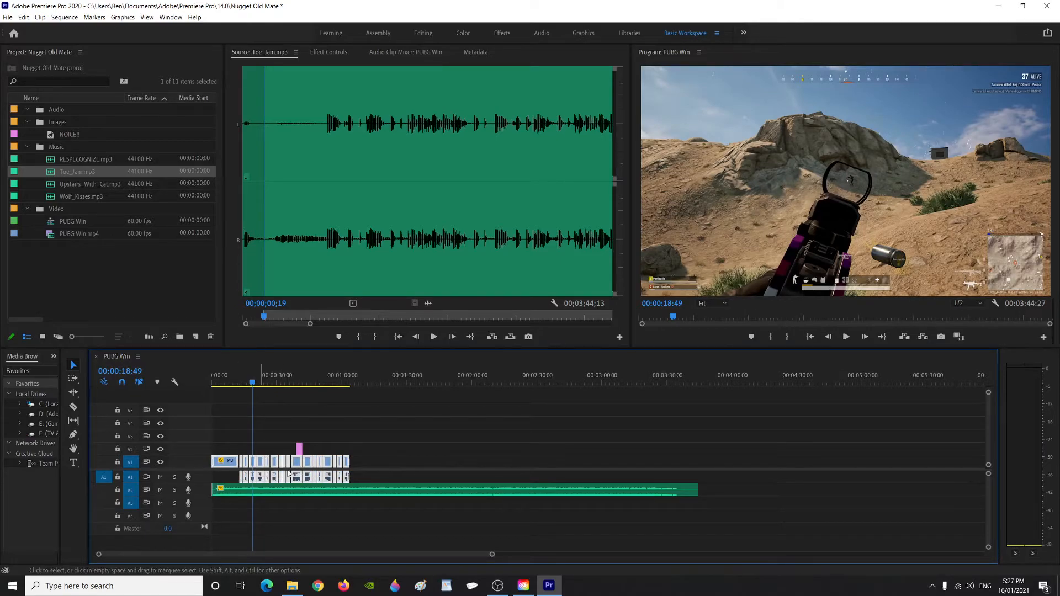
pyautogui.rightClick(261, 463)
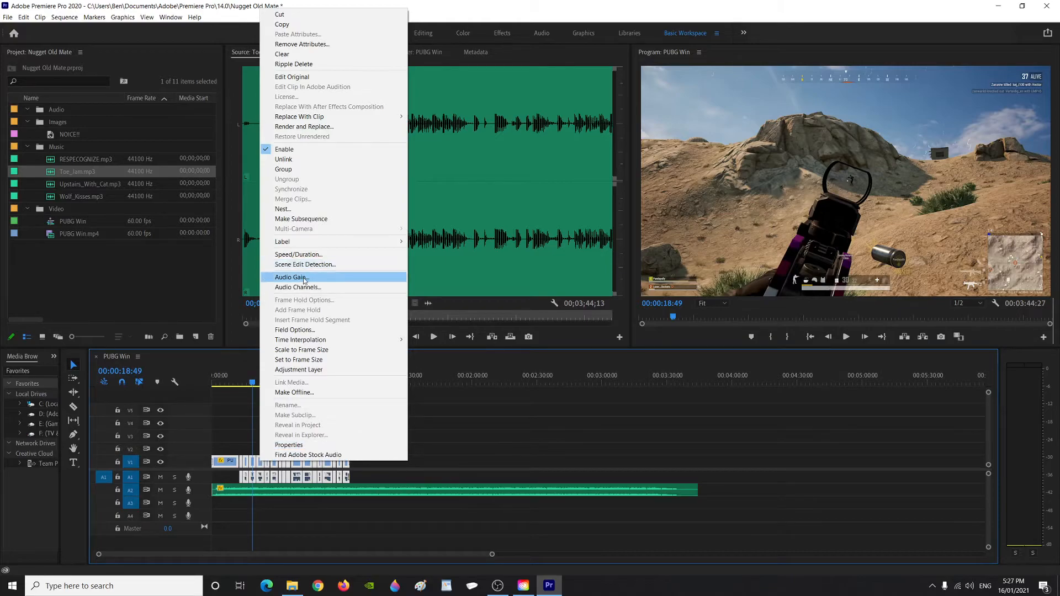
pyautogui.click(305, 278)
pyautogui.write('-')
pyautogui.press('Return')
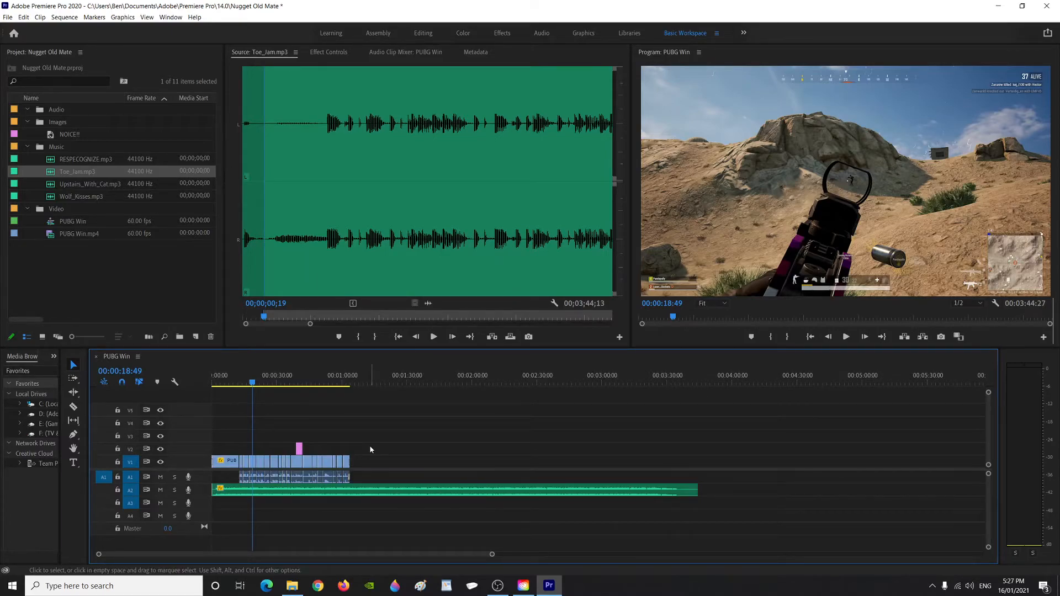
pyautogui.press('space')
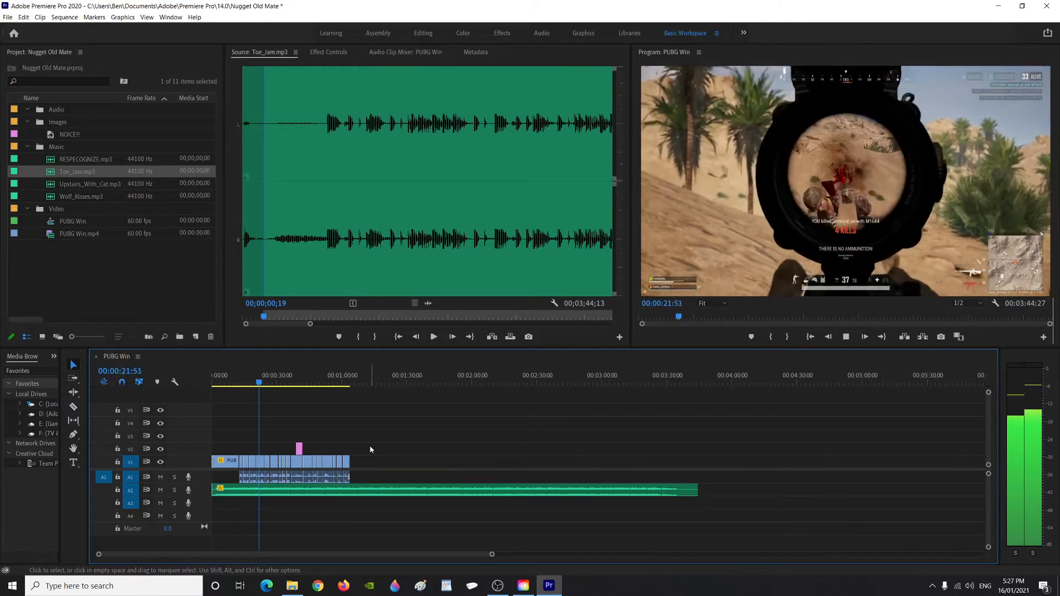
pyautogui.press('space')
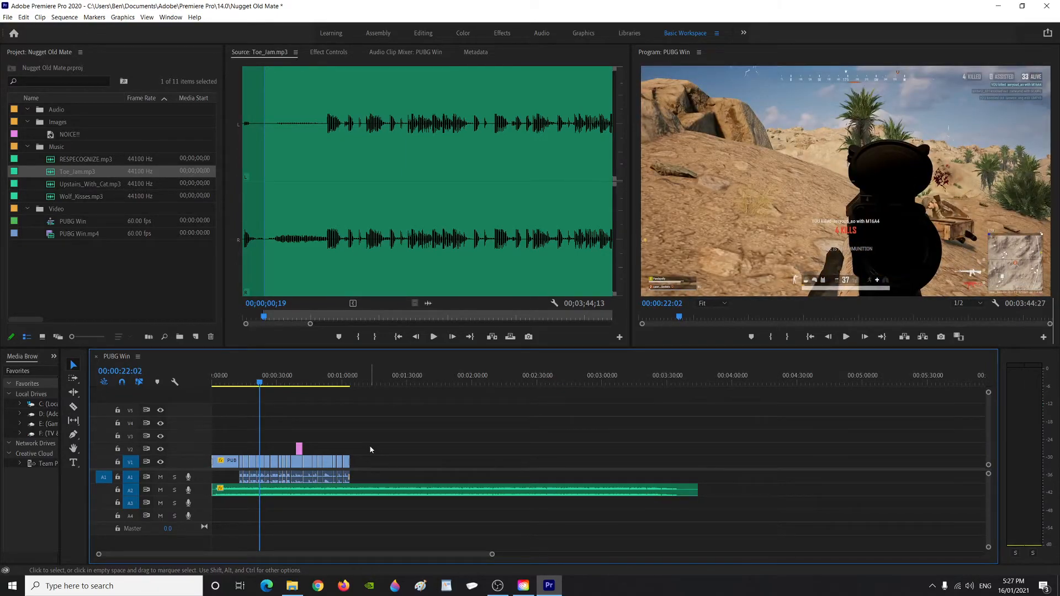
pyautogui.press('space')
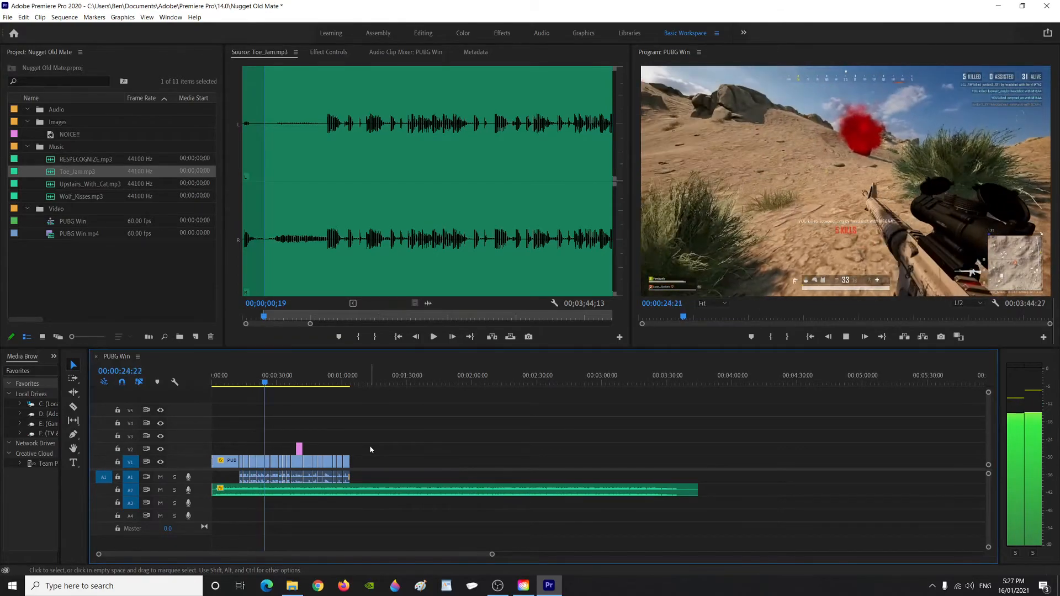
pyautogui.press('space')
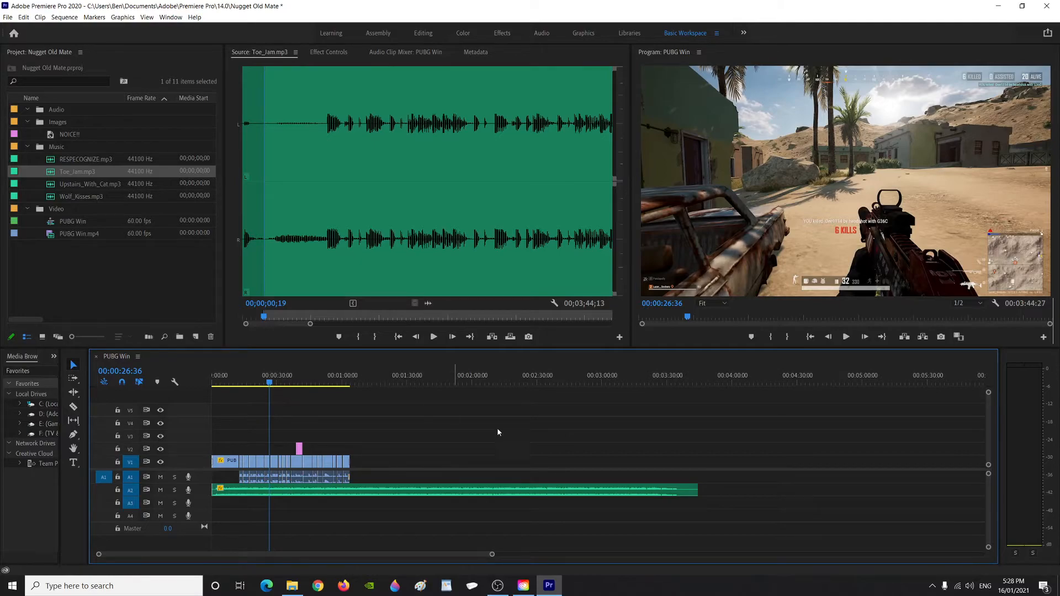
# Trim the end of the music on A2 to the end of the gameplay, apply the default transition there and play it back.
pyautogui.moveTo(698, 489); pyautogui.dragTo(350, 492)
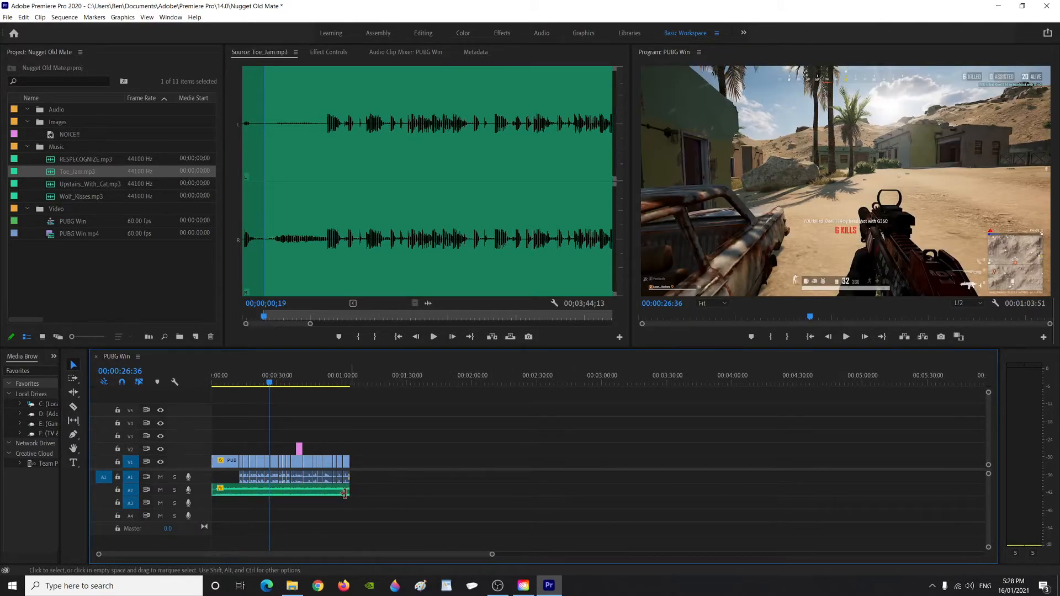
pyautogui.moveTo(492, 554); pyautogui.dragTo(402, 550)
pyautogui.rightClick(617, 490)
pyautogui.click(662, 551)
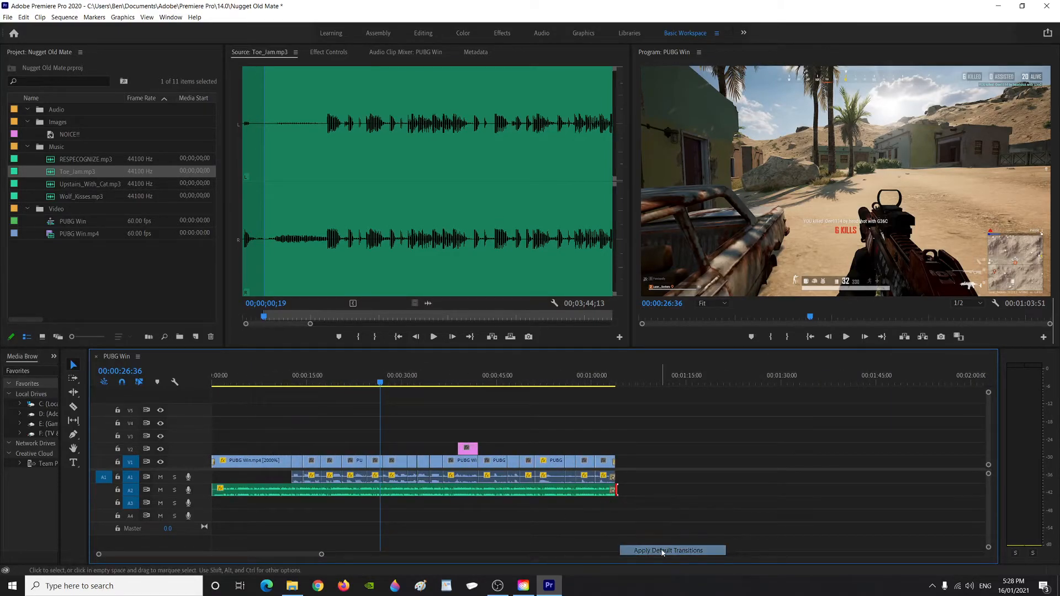
pyautogui.moveTo(380, 409); pyautogui.dragTo(610, 420)
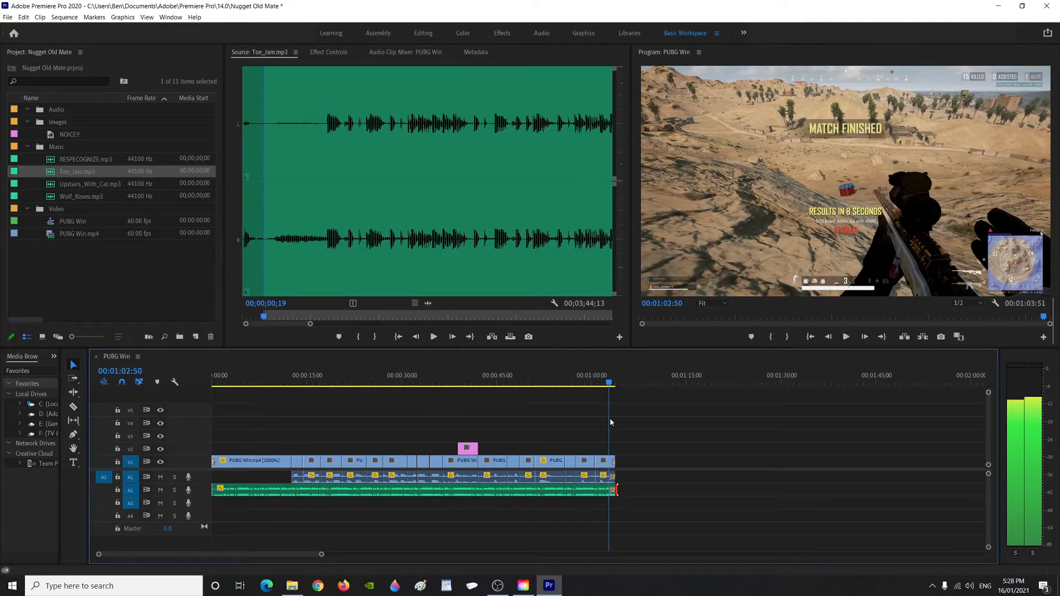
pyautogui.press('space')
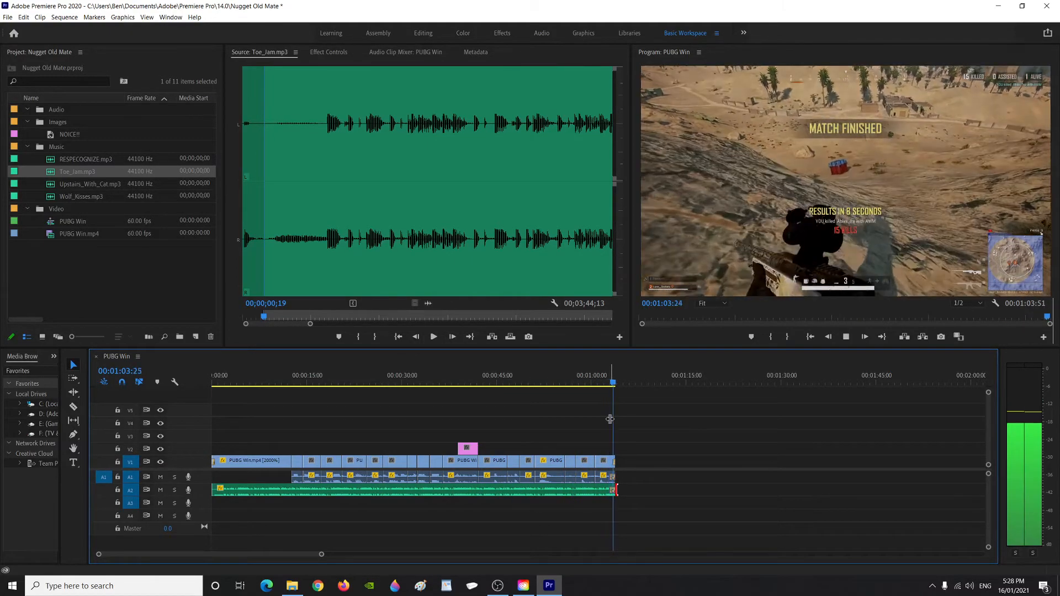
# Apply the default transition to the start of the music clip on A2 and play the opening to check the fade-in.
pyautogui.moveTo(614, 384); pyautogui.dragTo(153, 454)
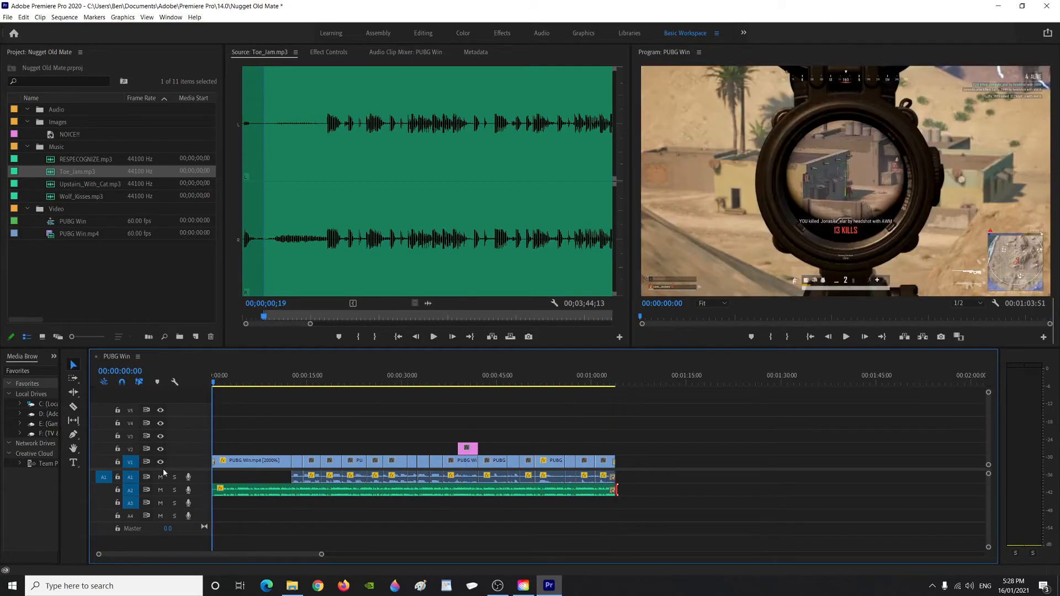
pyautogui.rightClick(211, 494)
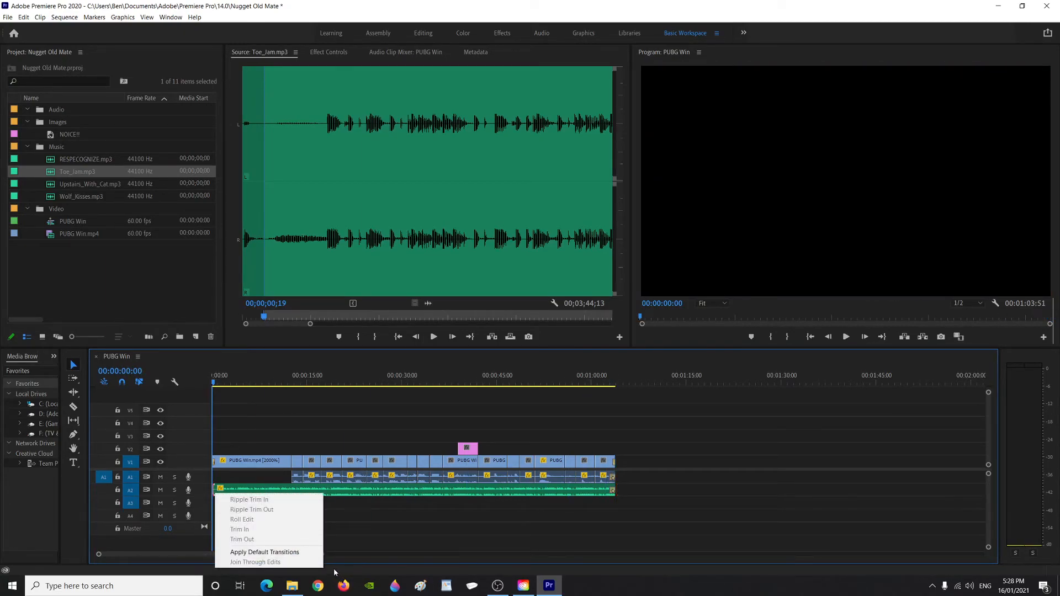
pyautogui.click(303, 553)
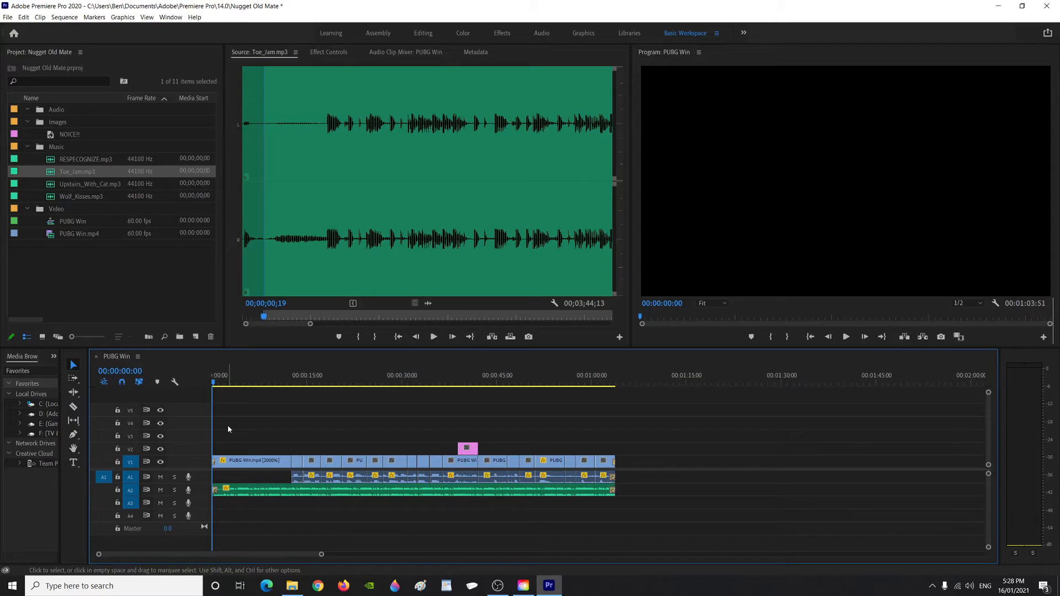
pyautogui.press('space')
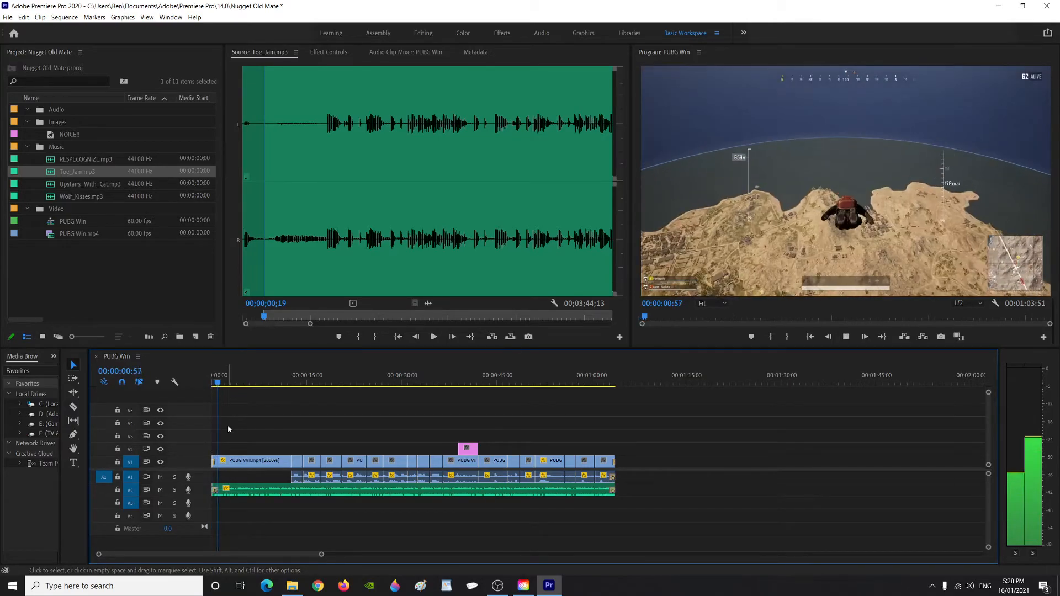
pyautogui.press('space')
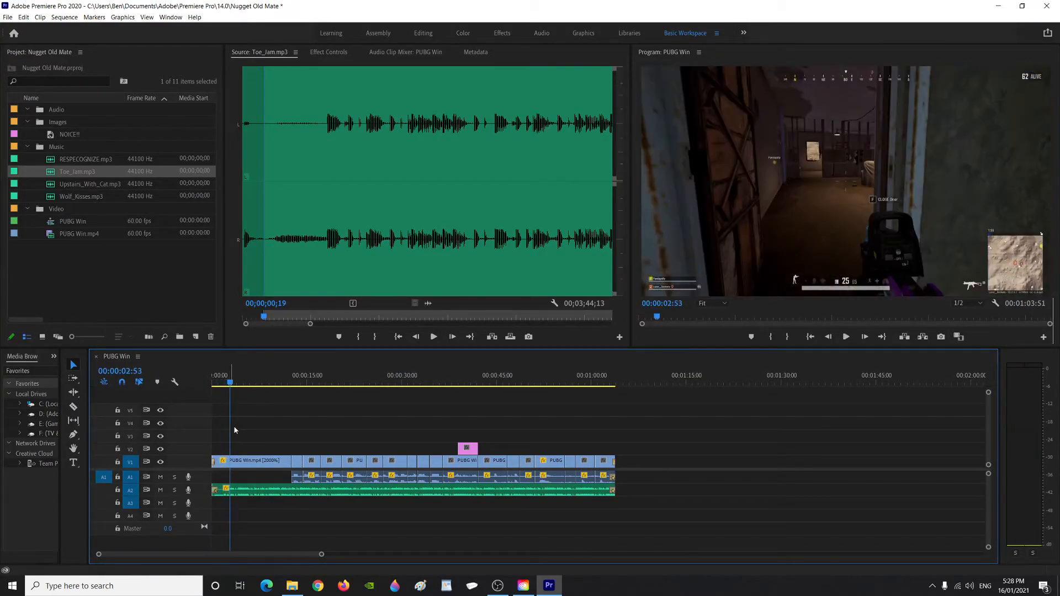
pyautogui.press('Home')
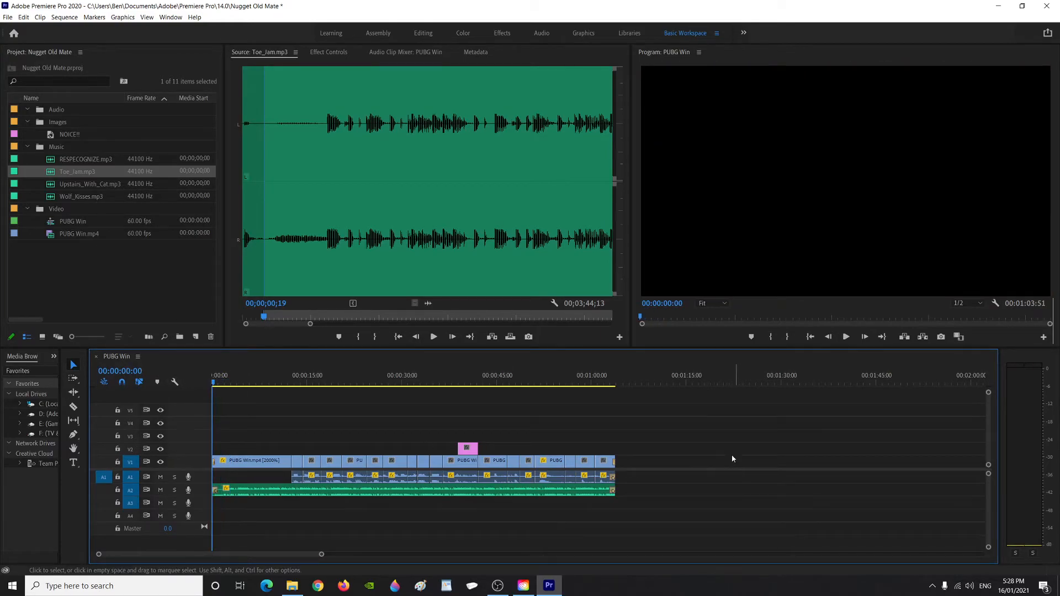
# Open the media export settings for the sequence, keep the H.264 format and choose the High Quality 1080p HD preset.
pyautogui.click(8, 18)
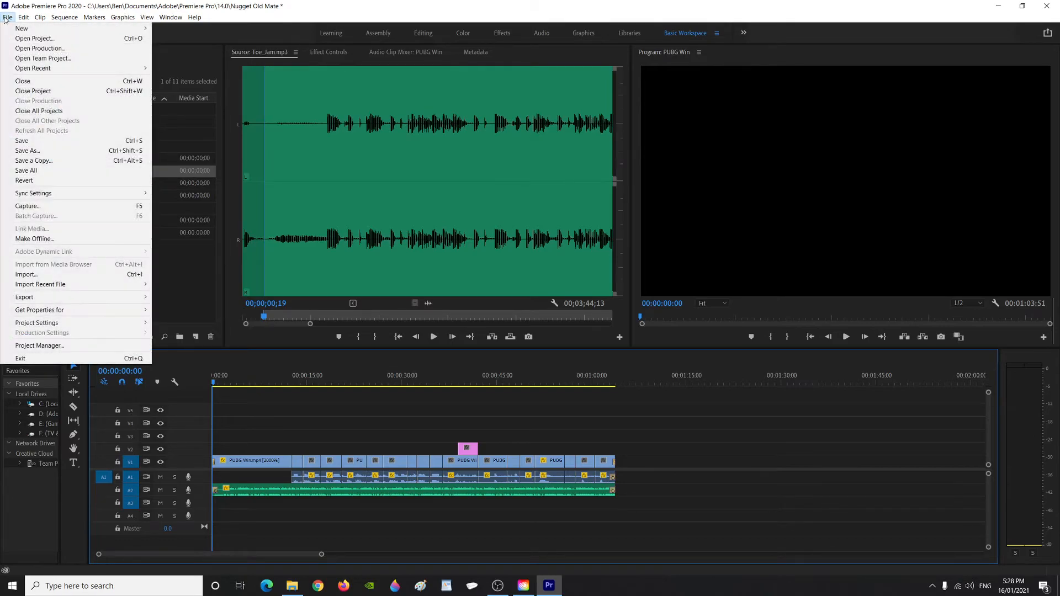
pyautogui.moveTo(53, 298)
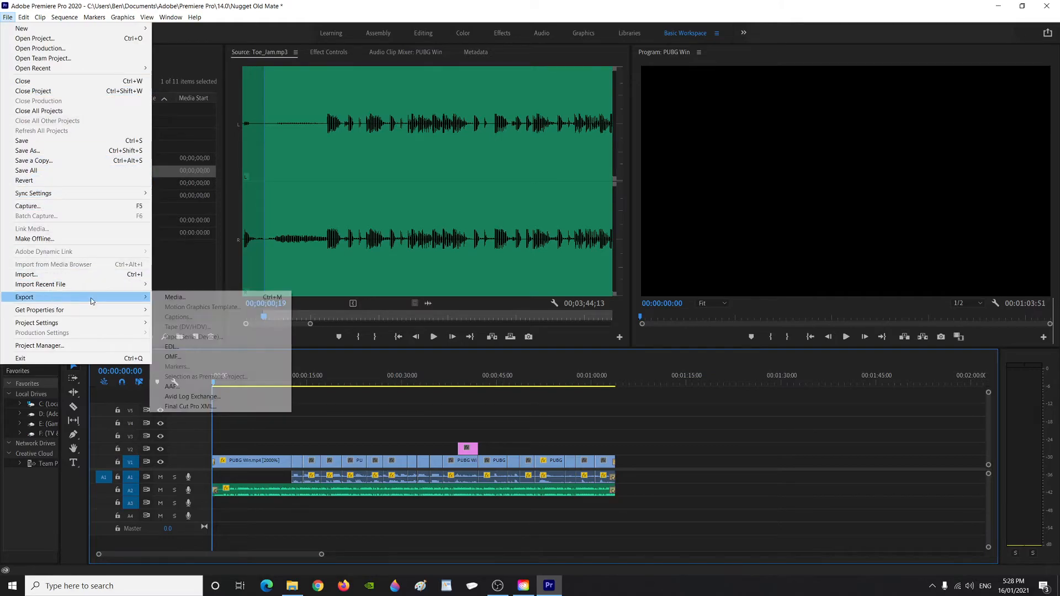
pyautogui.click(174, 299)
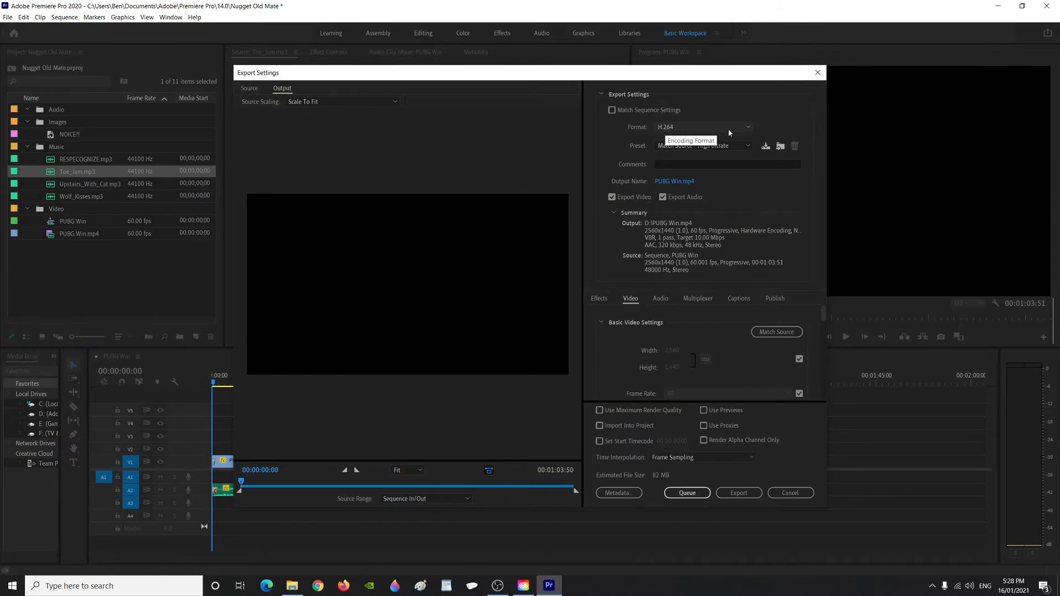
pyautogui.click(750, 128)
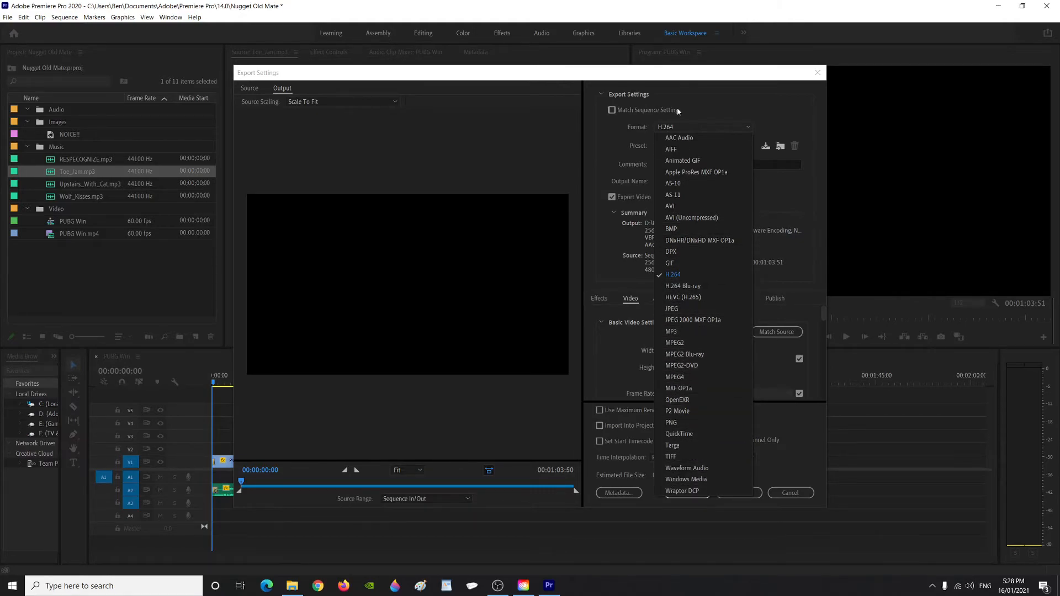
pyautogui.click(673, 129)
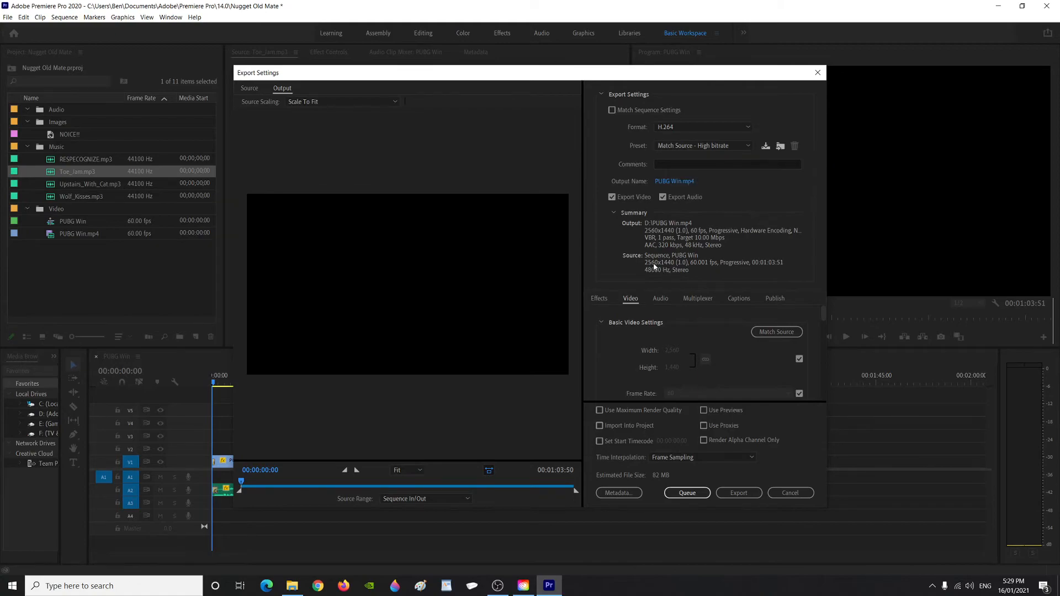
pyautogui.click(718, 146)
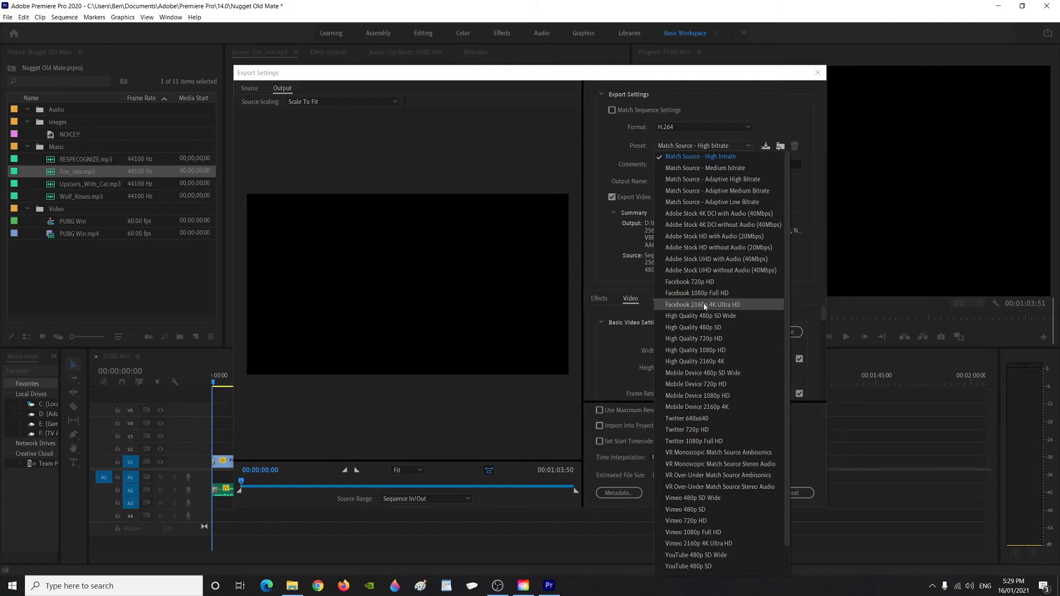
pyautogui.click(700, 352)
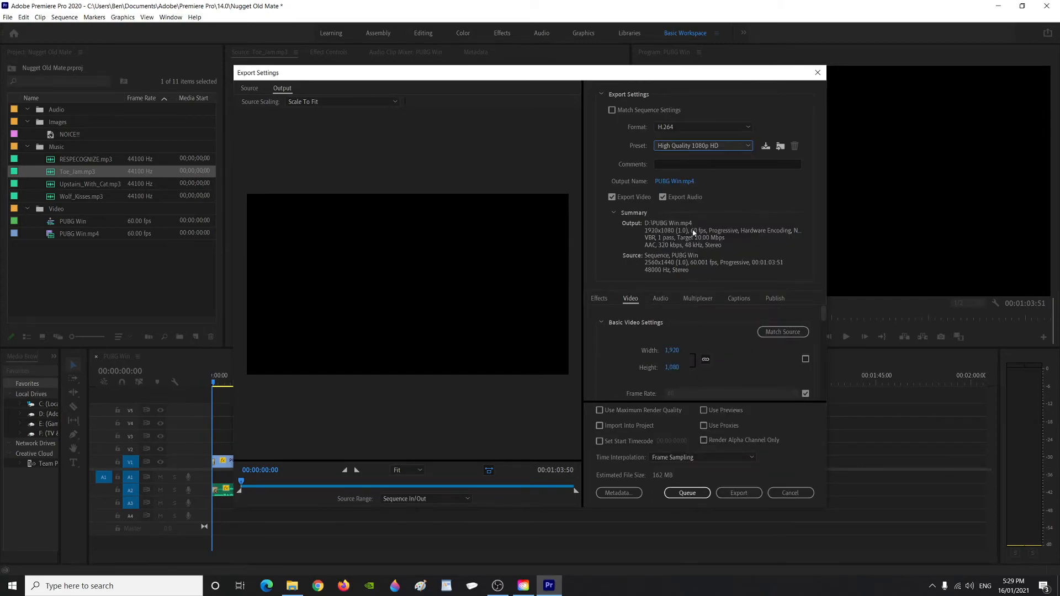
# Name the output file "Nugget is Handsome" on the D: drive and export the sequence directly.
pyautogui.click(675, 182)
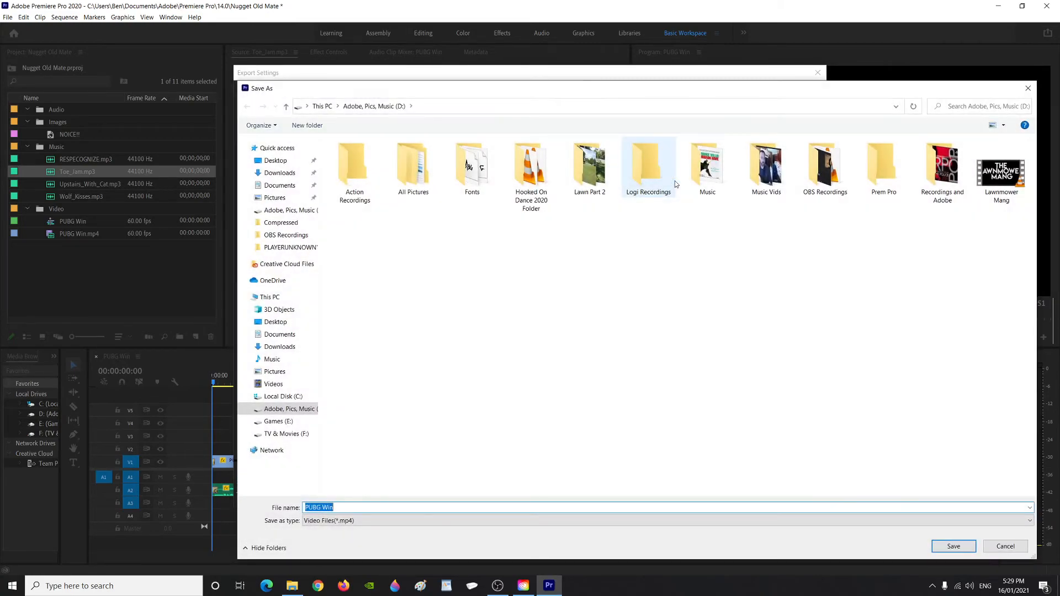
pyautogui.write('Nugget is Handsome')
pyautogui.press('BackSpace')
pyautogui.write('e')
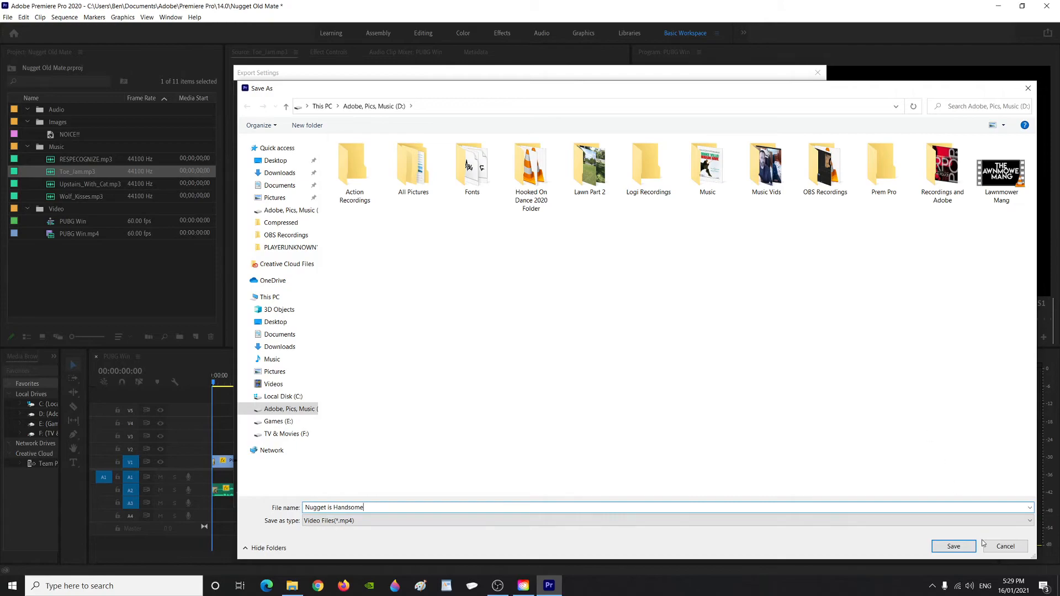
pyautogui.click(953, 546)
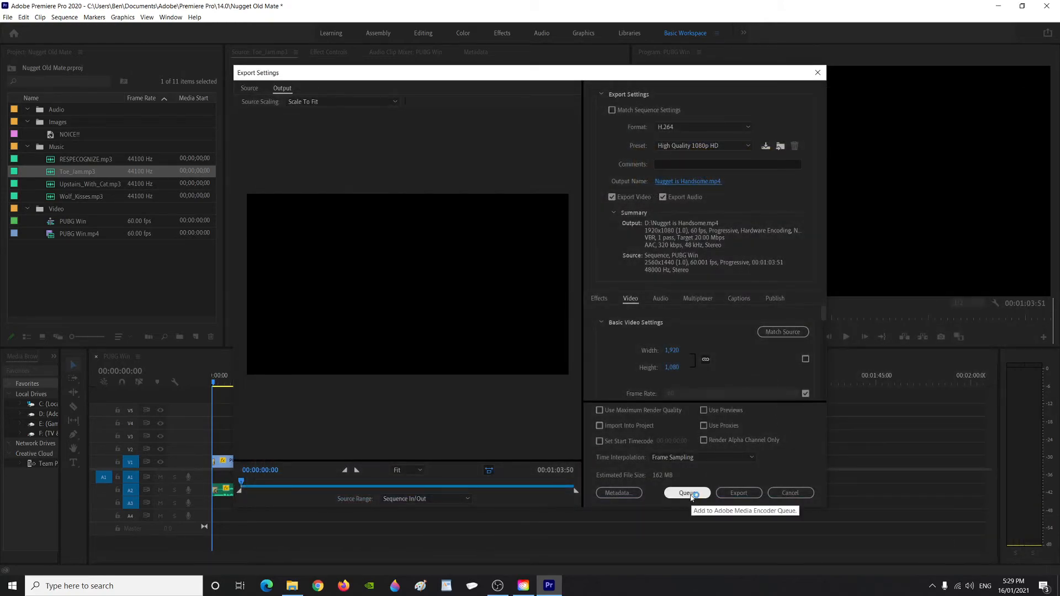
pyautogui.click(747, 496)
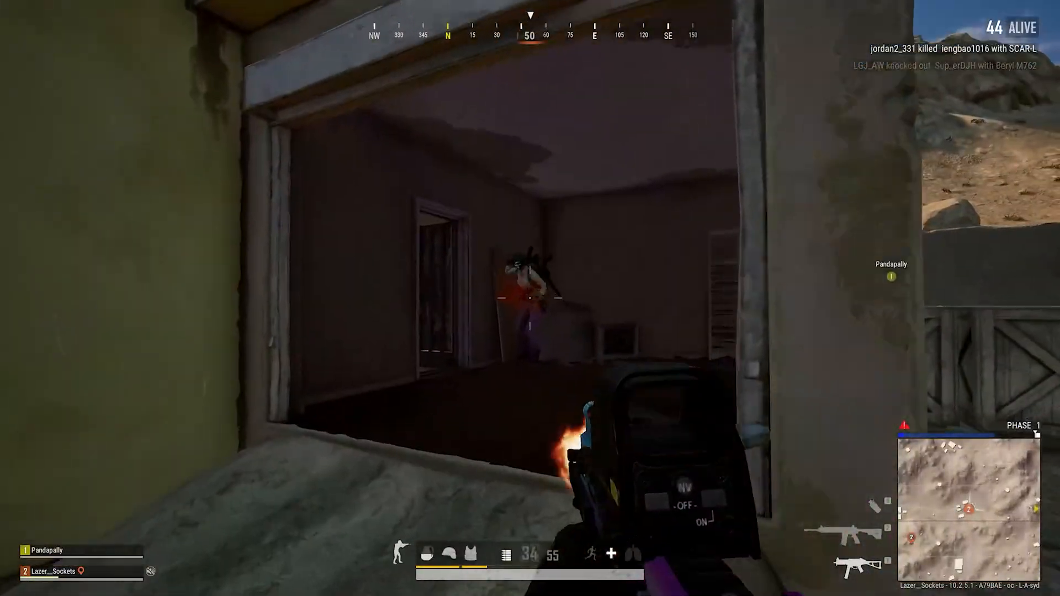
pyautogui.click(530, 298)
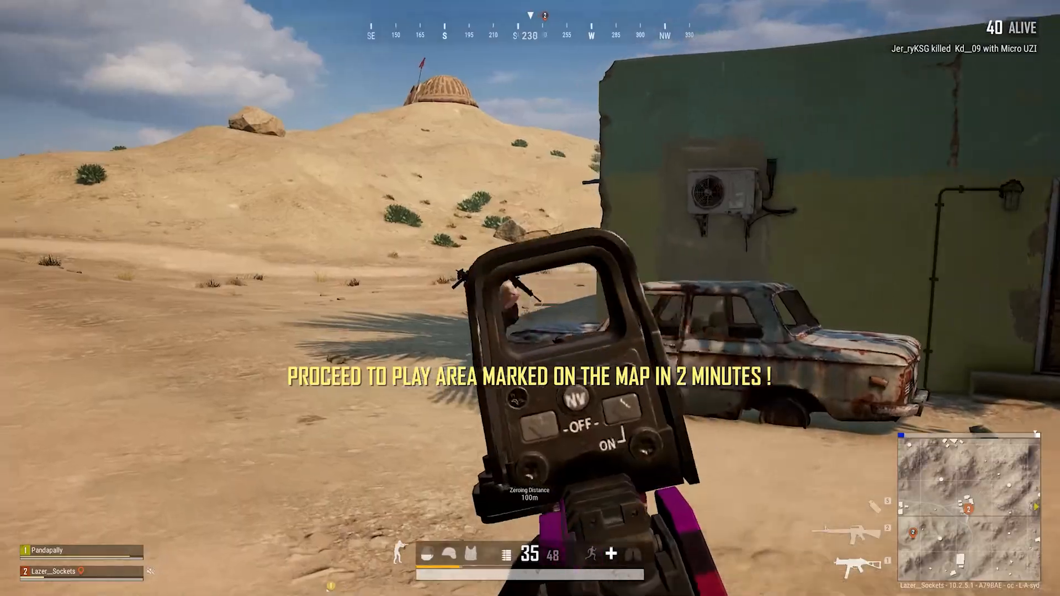
pyautogui.click(530, 299)
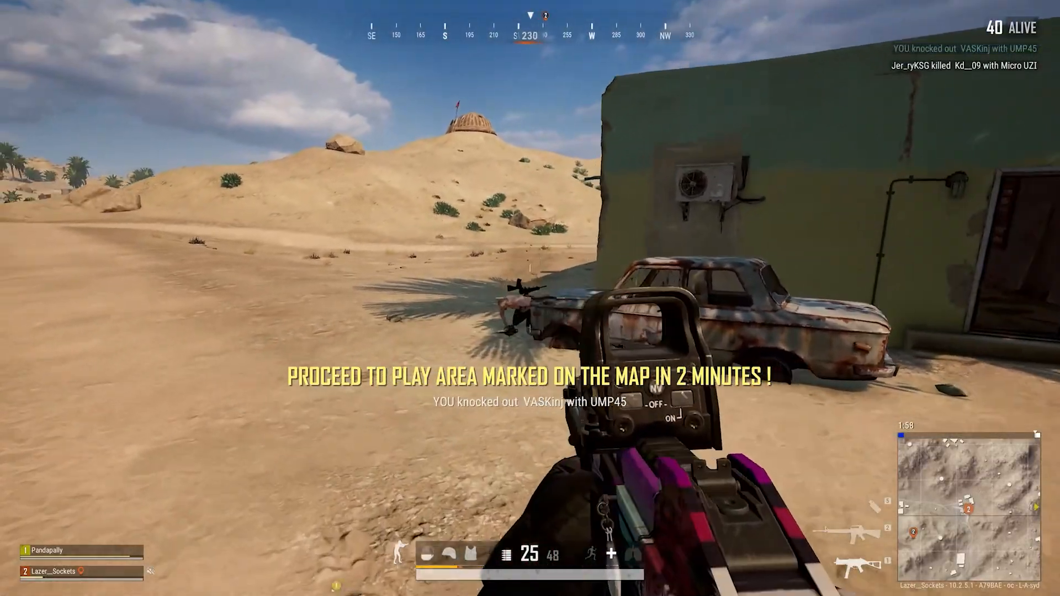
pyautogui.click(530, 298)
pyautogui.click(530, 298)
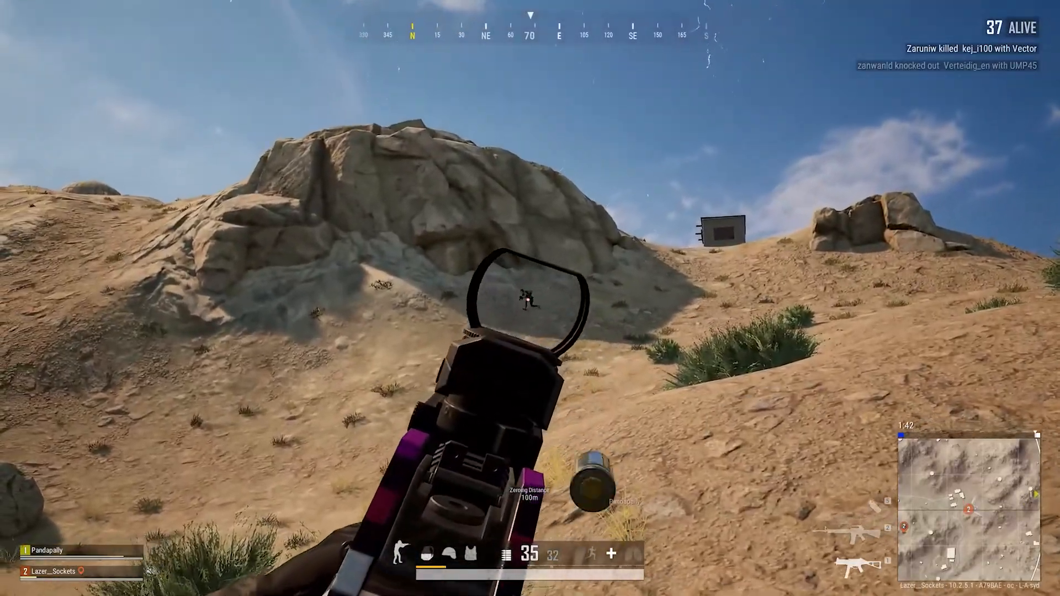
pyautogui.click(530, 299)
pyautogui.click(530, 299)
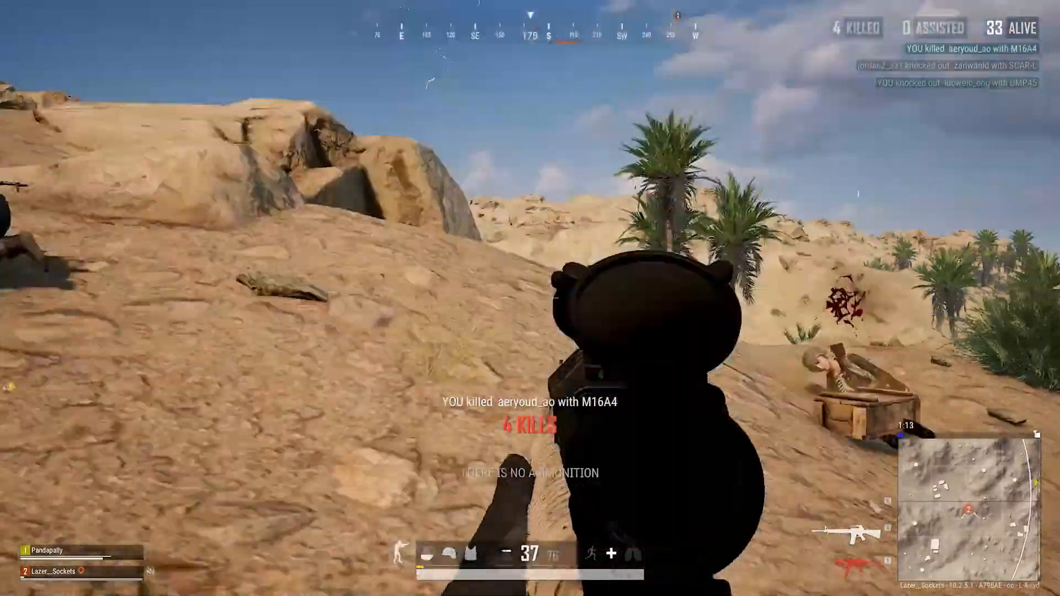
pyautogui.click(530, 298)
pyautogui.click(530, 298)
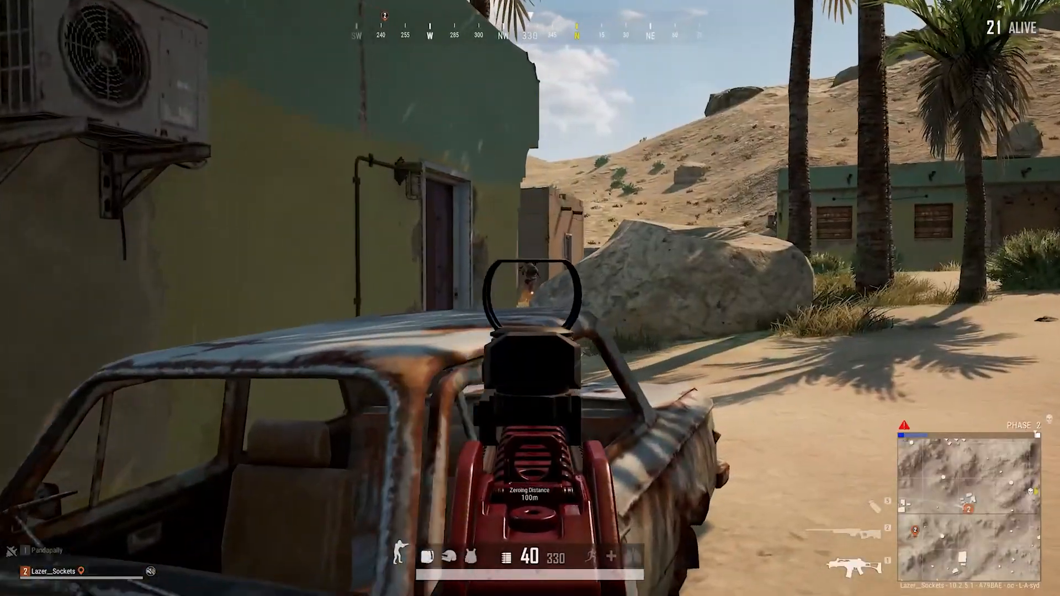
pyautogui.click(530, 299)
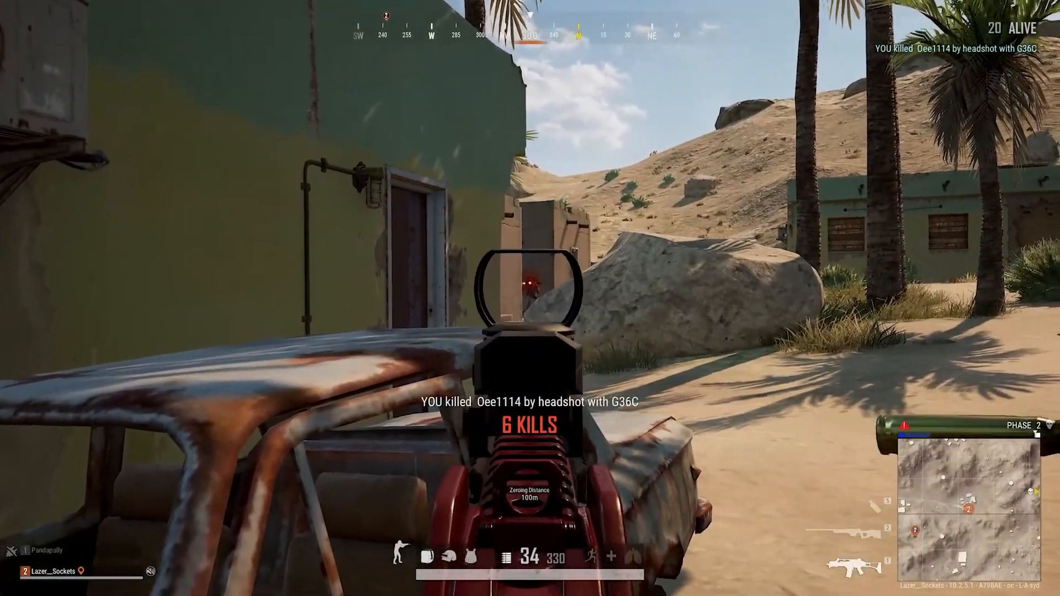
pyautogui.click(530, 298)
pyautogui.rightClick(530, 298)
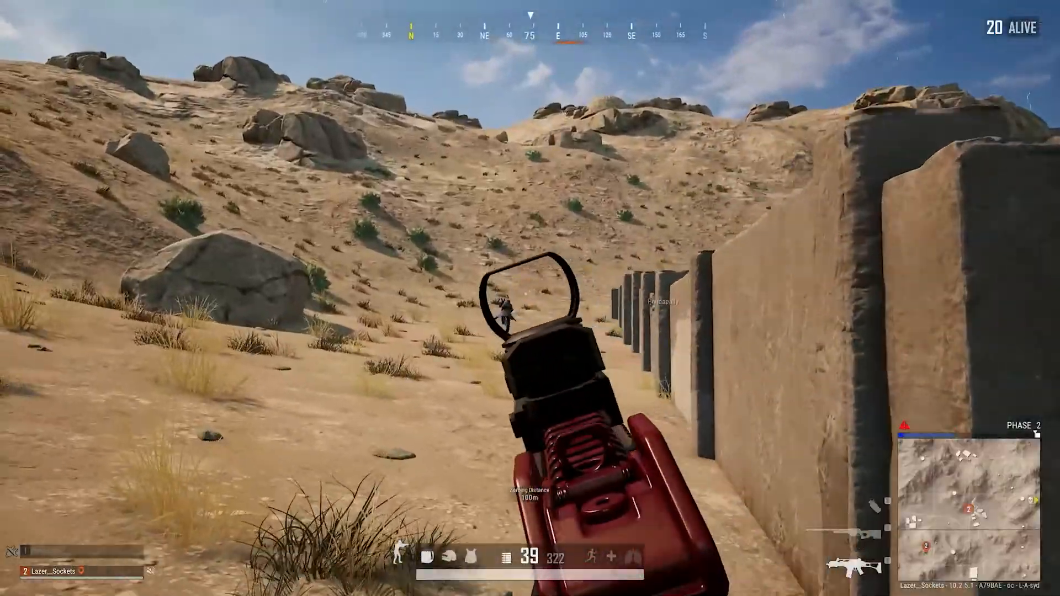
pyautogui.click(530, 298)
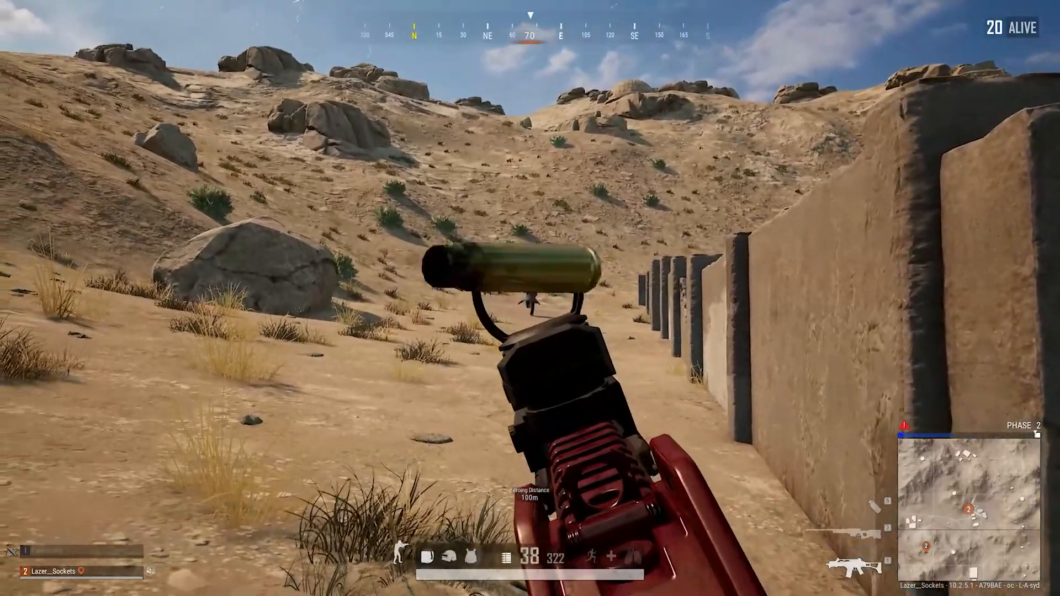
pyautogui.click(530, 299)
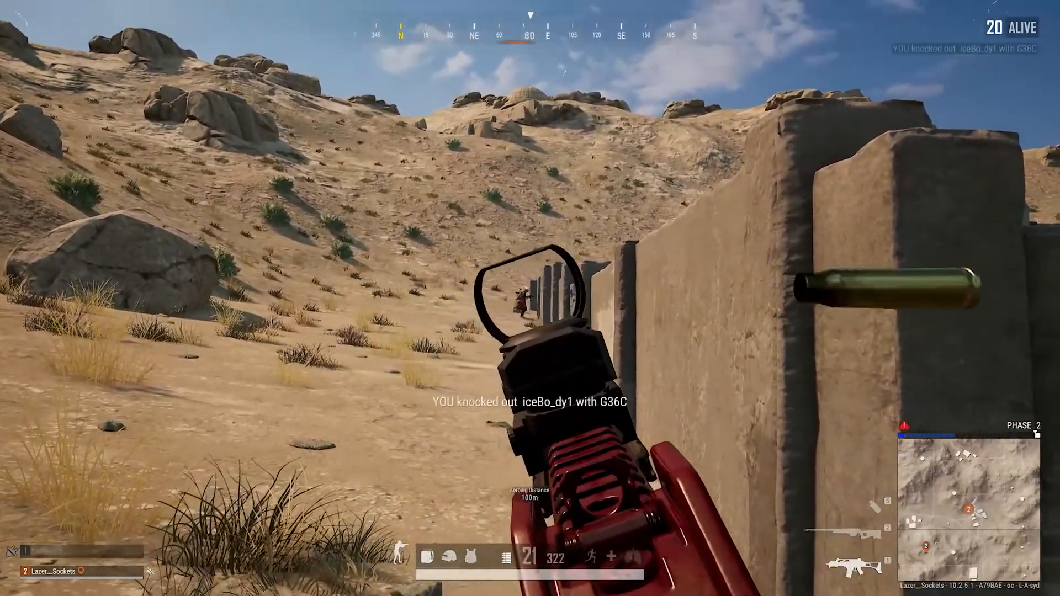
pyautogui.press('2')
pyautogui.rightClick(530, 298)
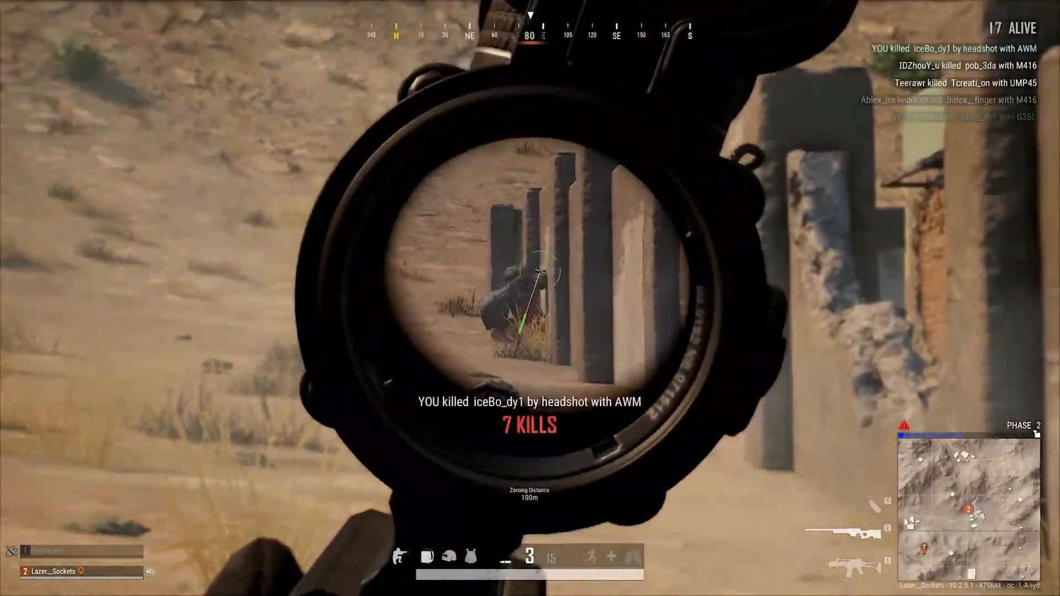
pyautogui.rightClick(530, 298)
pyautogui.click(530, 298)
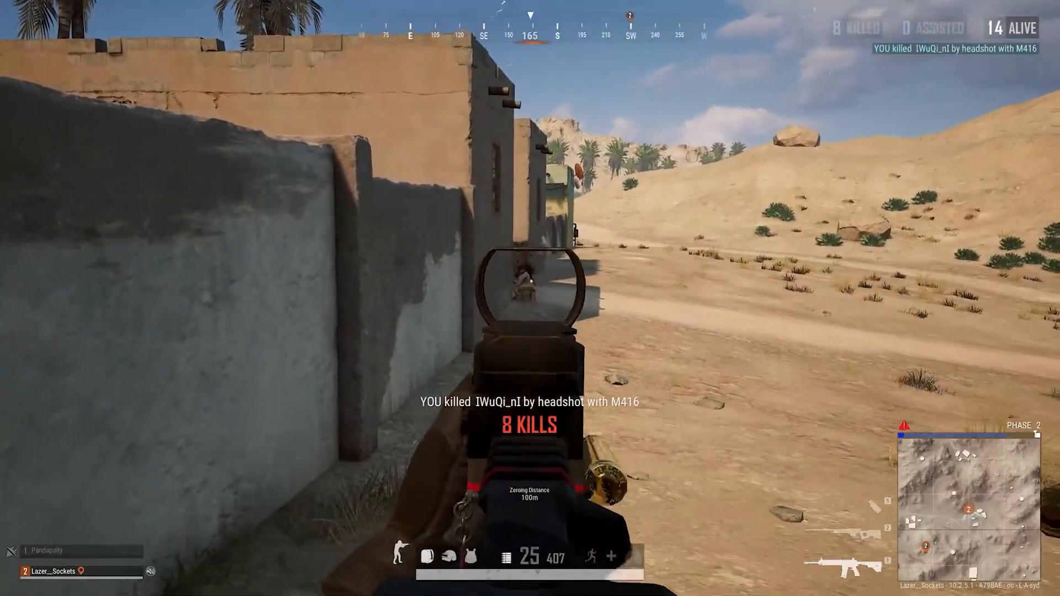
pyautogui.rightClick(530, 298)
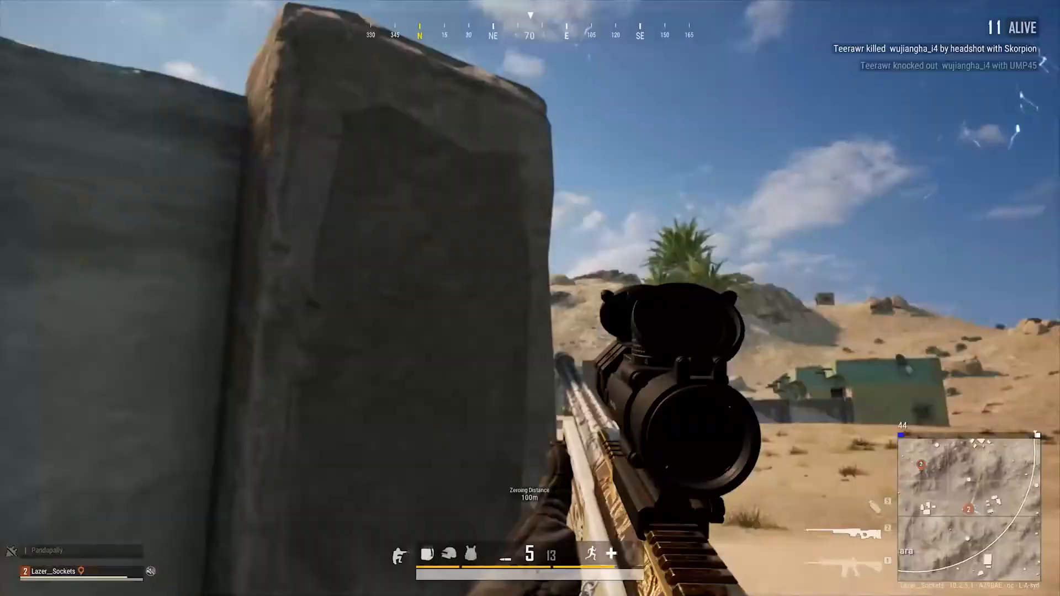
pyautogui.rightClick(530, 298)
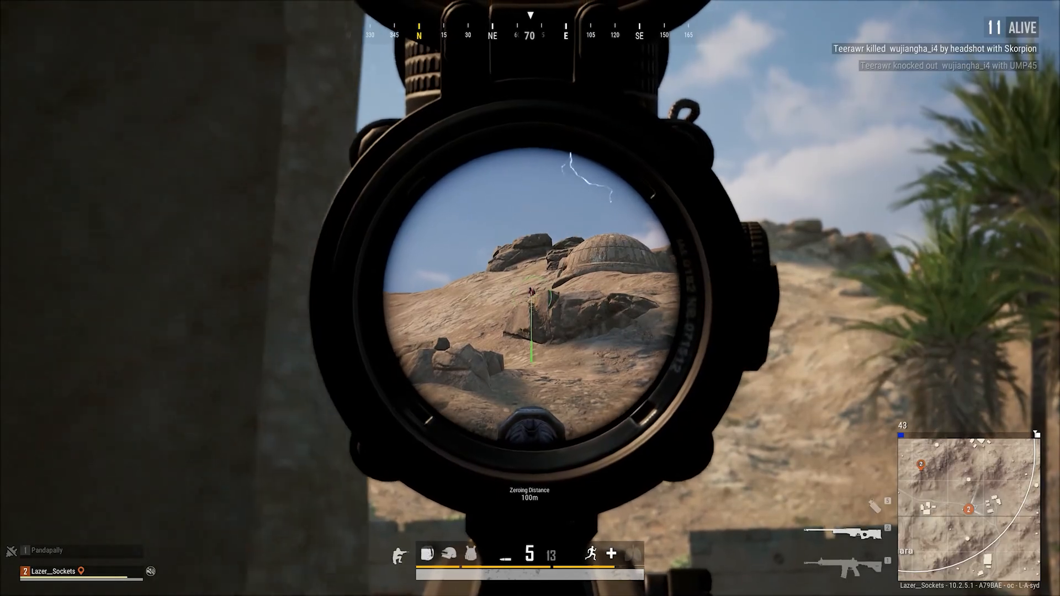
pyautogui.click(530, 299)
pyautogui.rightClick(530, 299)
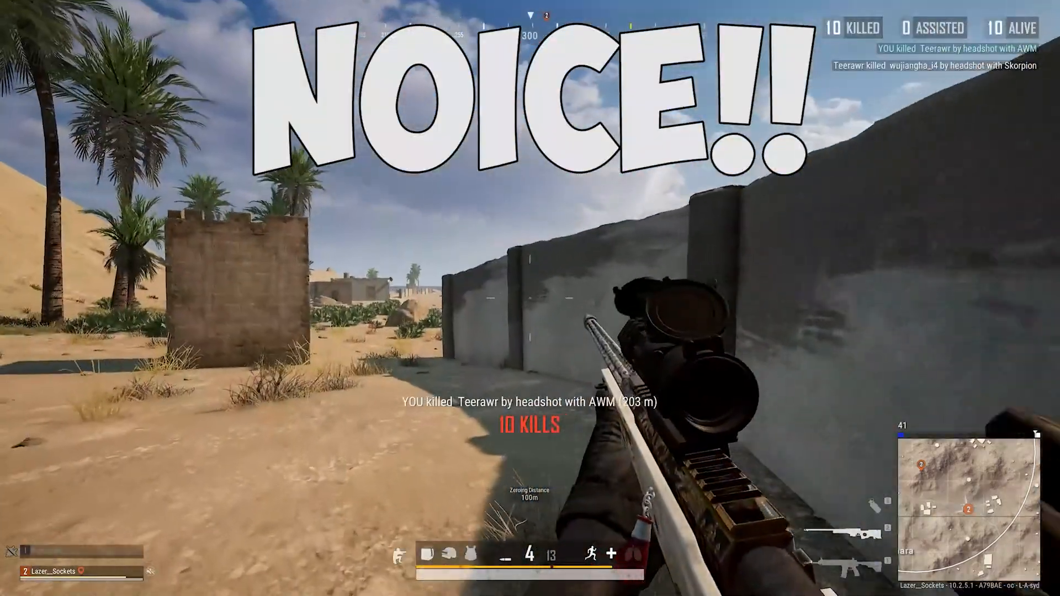
pyautogui.press('w')
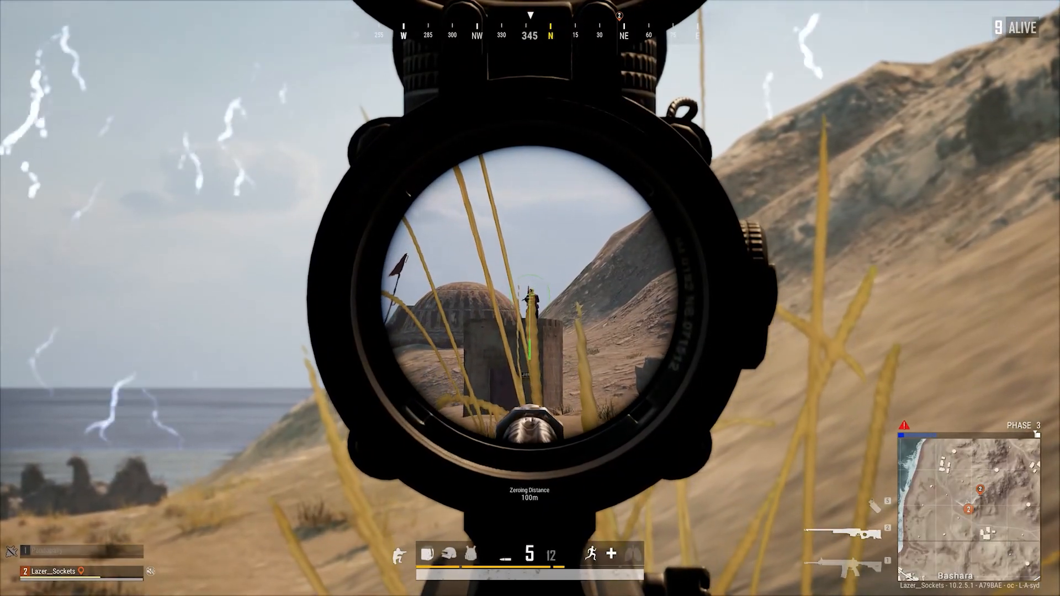
pyautogui.click(530, 299)
pyautogui.rightClick(530, 298)
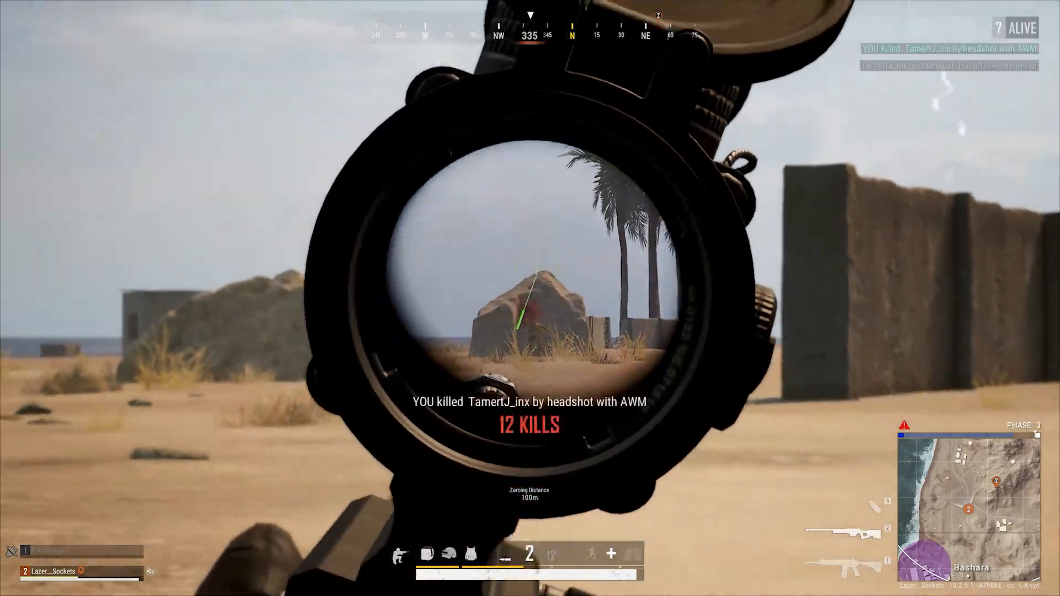
pyautogui.rightClick(530, 298)
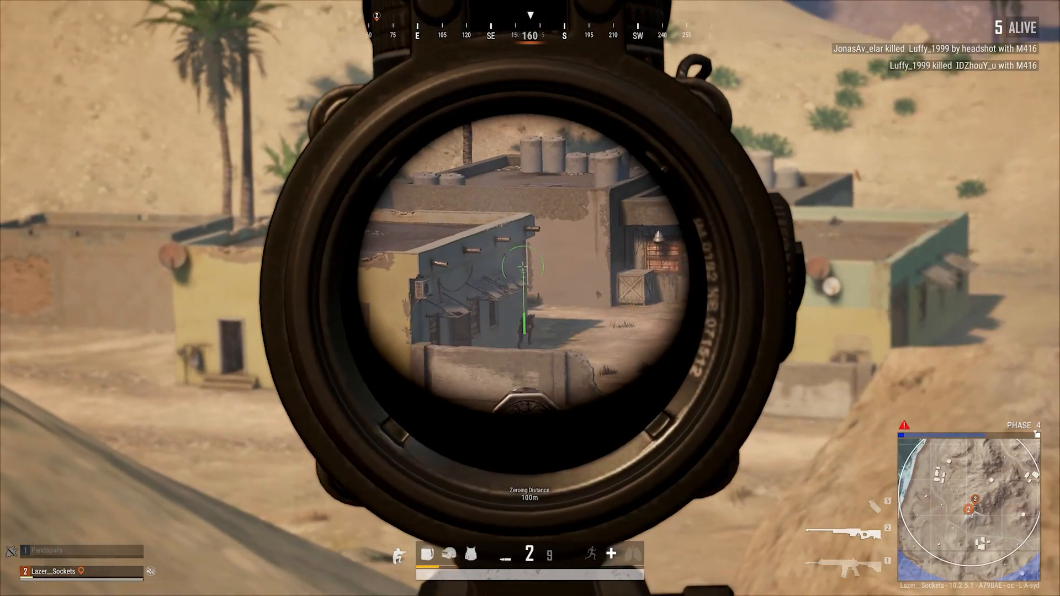
pyautogui.rightClick(530, 298)
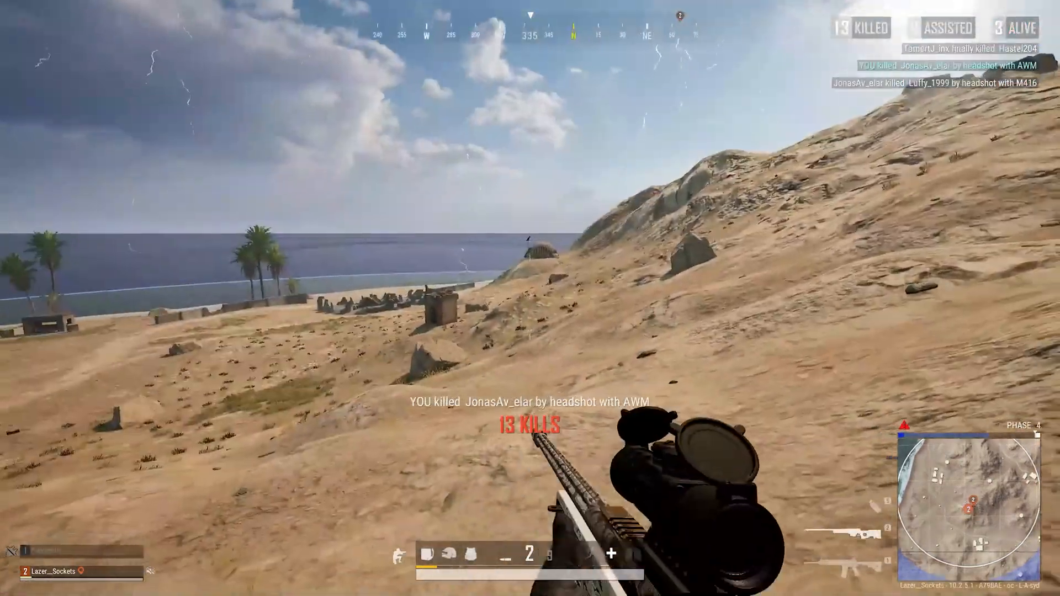
pyautogui.rightClick(530, 298)
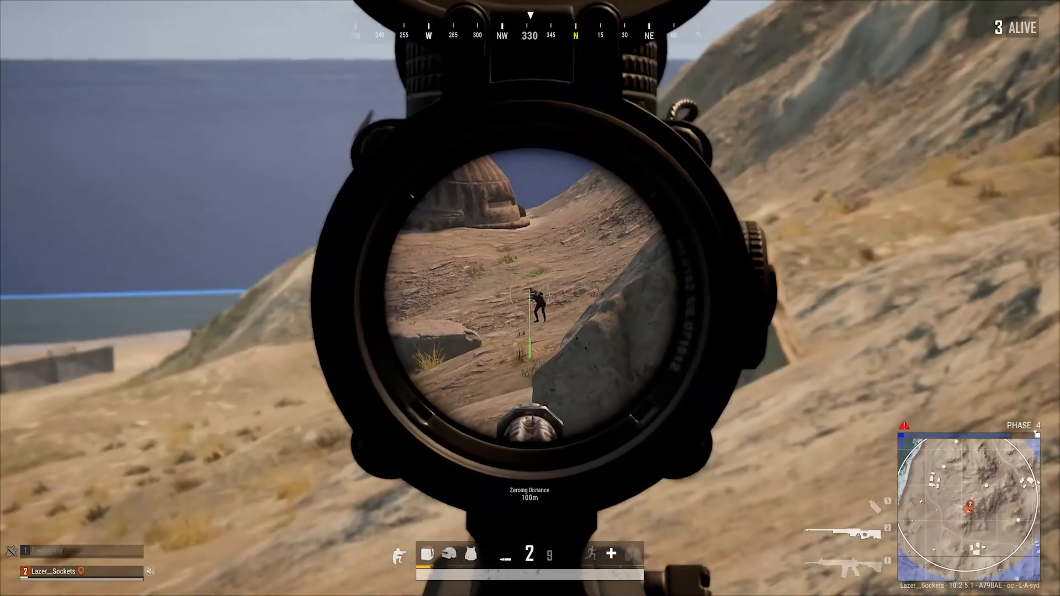
pyautogui.click(530, 298)
pyautogui.rightClick(530, 298)
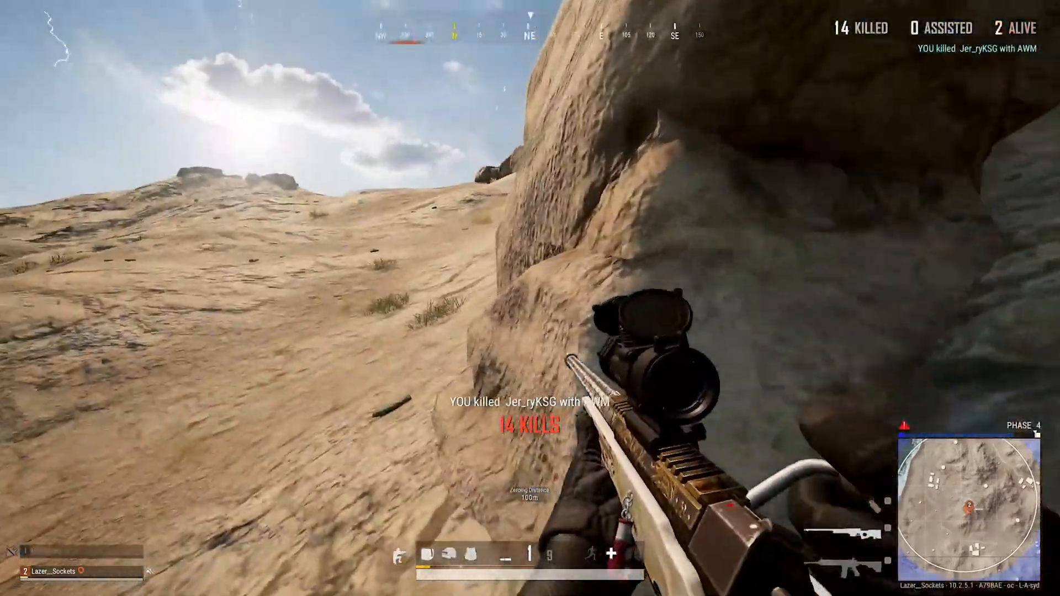